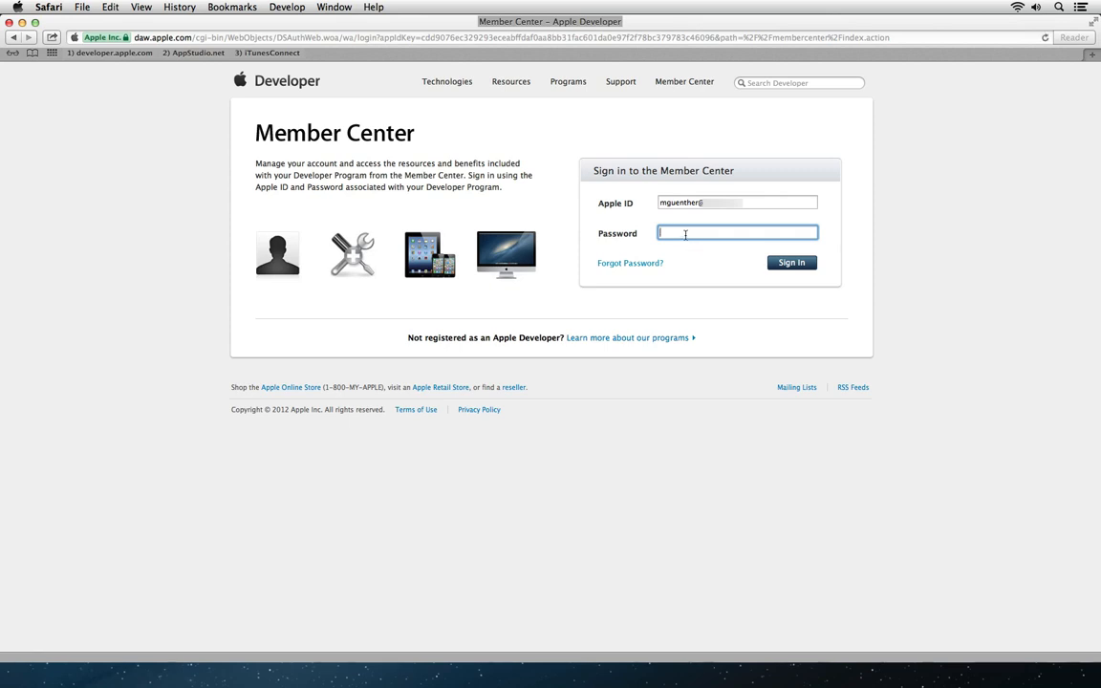
Step: Sign in to the developer account with its password and open the iOS Provisioning Portal
{"action": "type", "text": "•••"}
{"action": "left_click", "coordinate": [787, 263]}
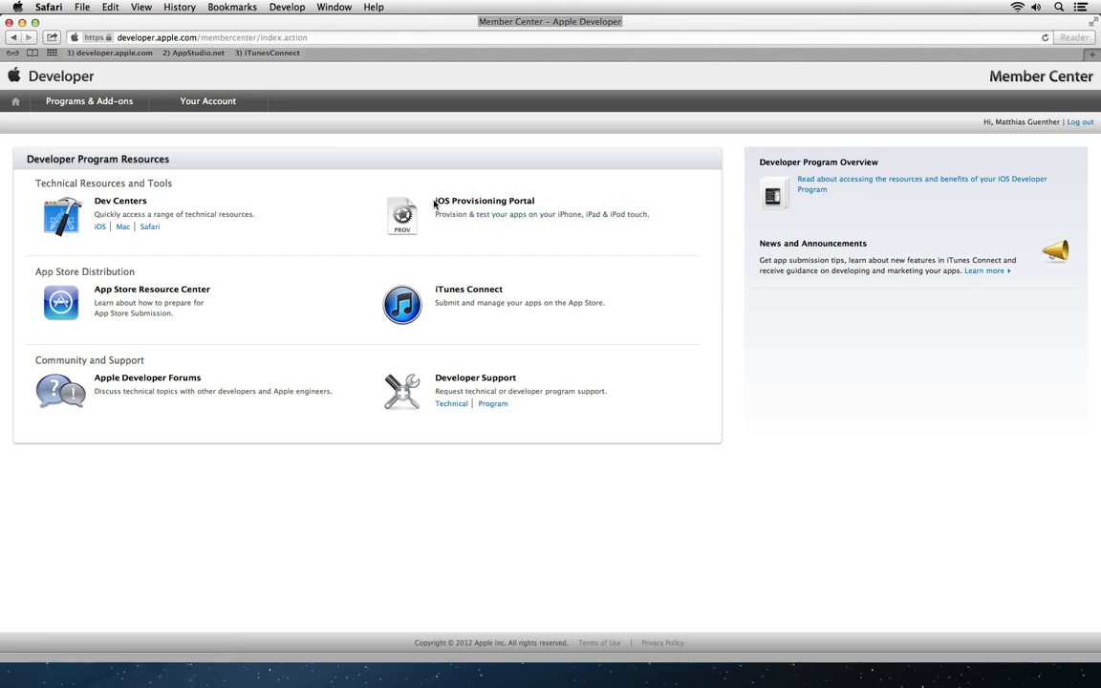
{"action": "left_click", "coordinate": [550, 227]}
{"action": "left_click", "coordinate": [546, 216]}
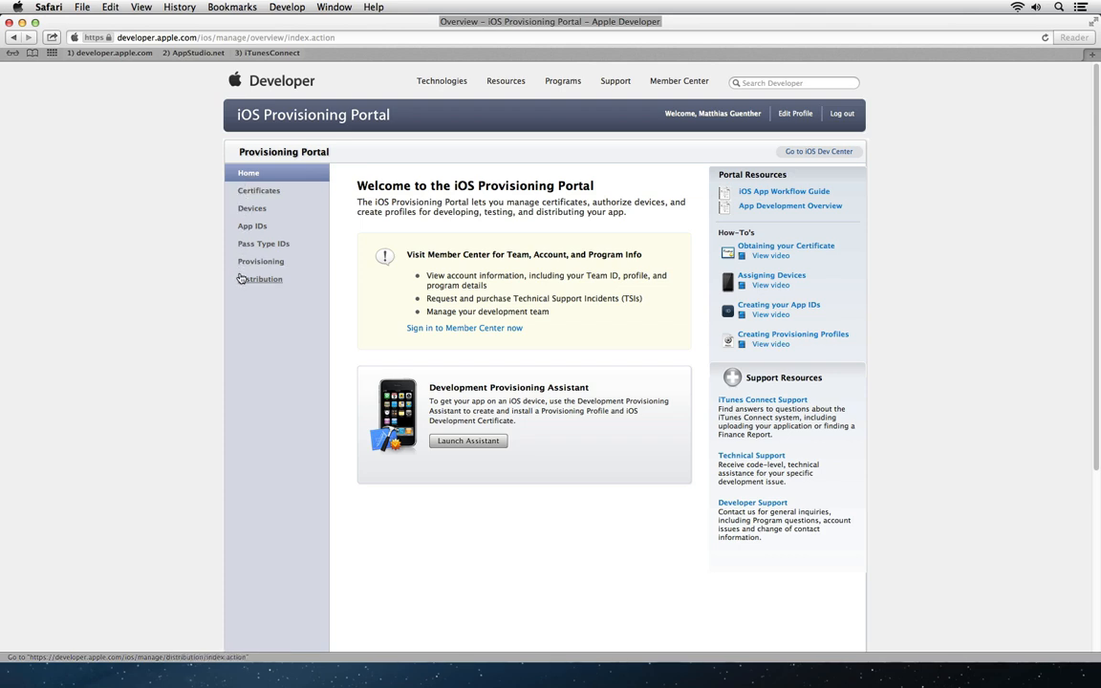
Step: Revoke both the existing development and distribution certificates, confirming each revocation
{"action": "left_click", "coordinate": [259, 192]}
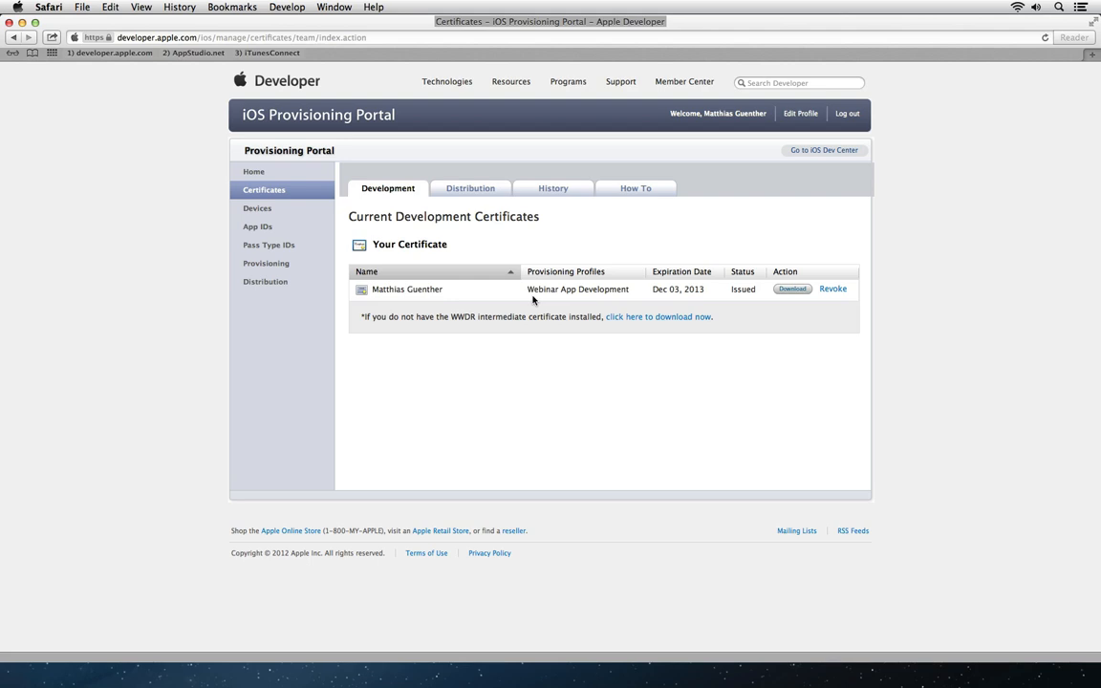
{"action": "left_click", "coordinate": [832, 289]}
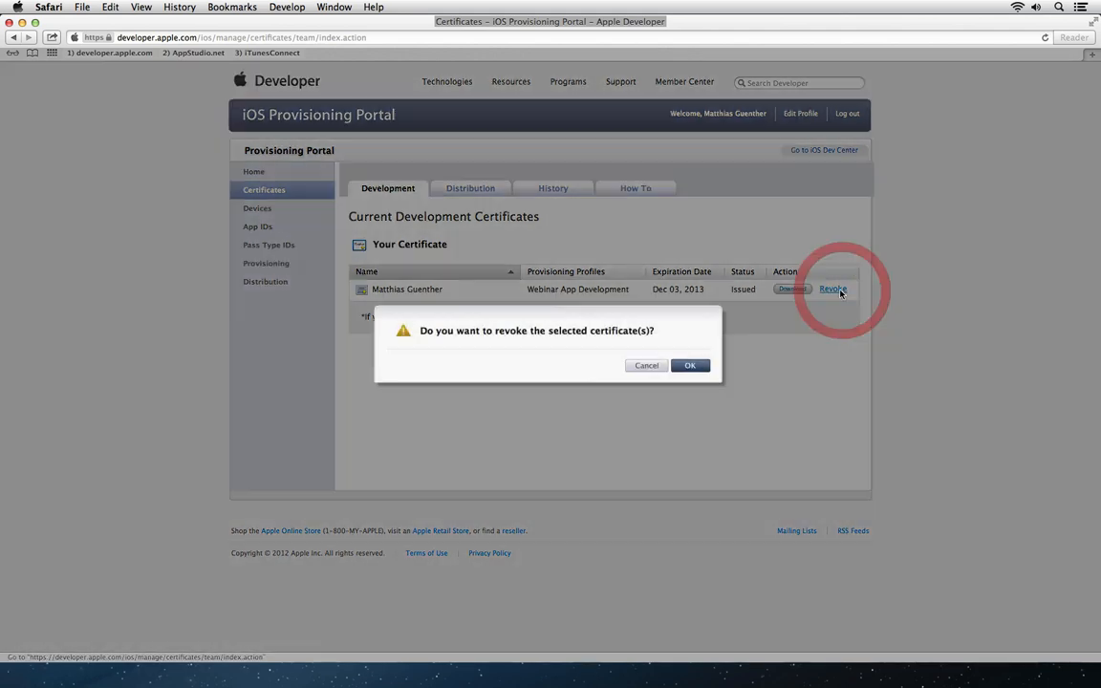
{"action": "left_click", "coordinate": [693, 368]}
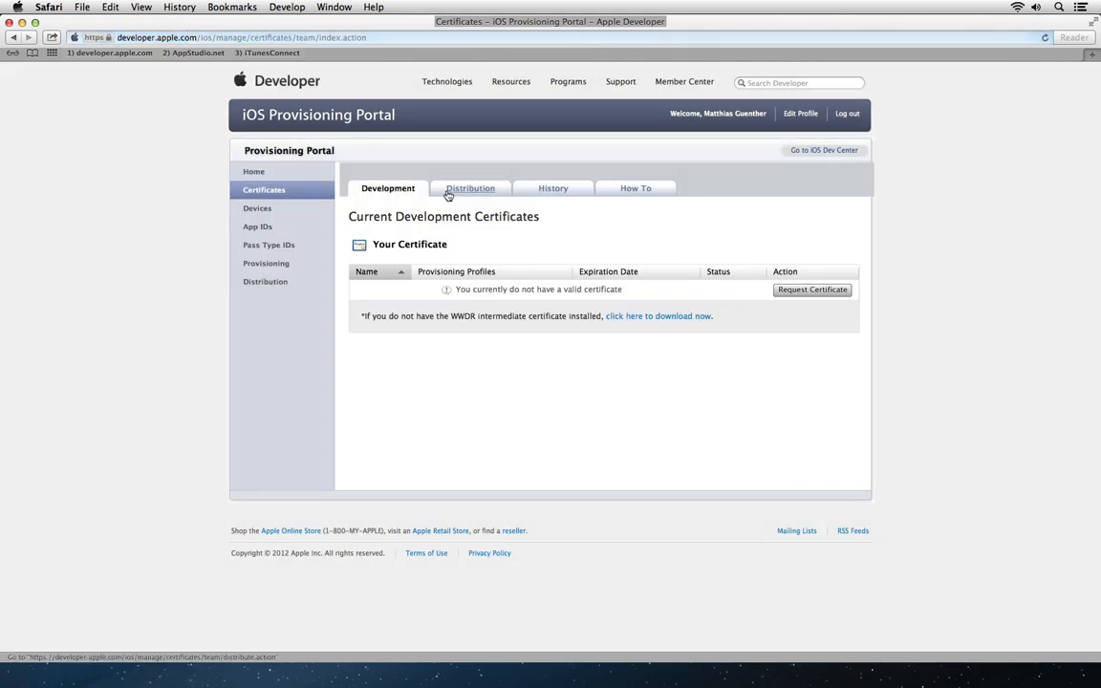
{"action": "left_click", "coordinate": [449, 190]}
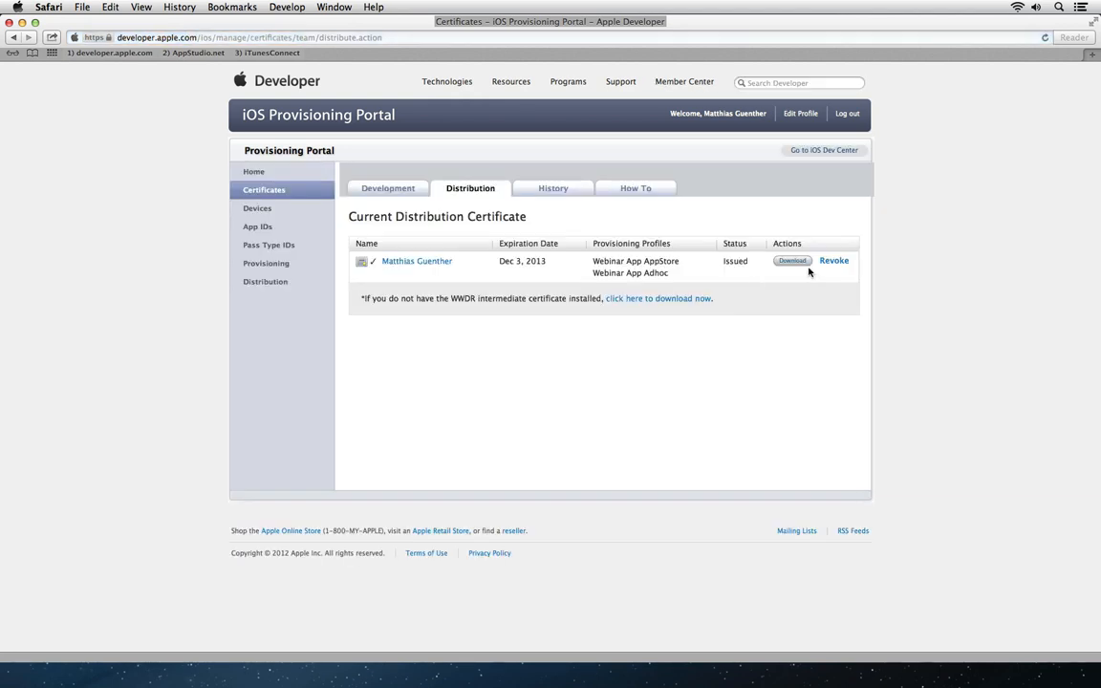
{"action": "left_click", "coordinate": [833, 261]}
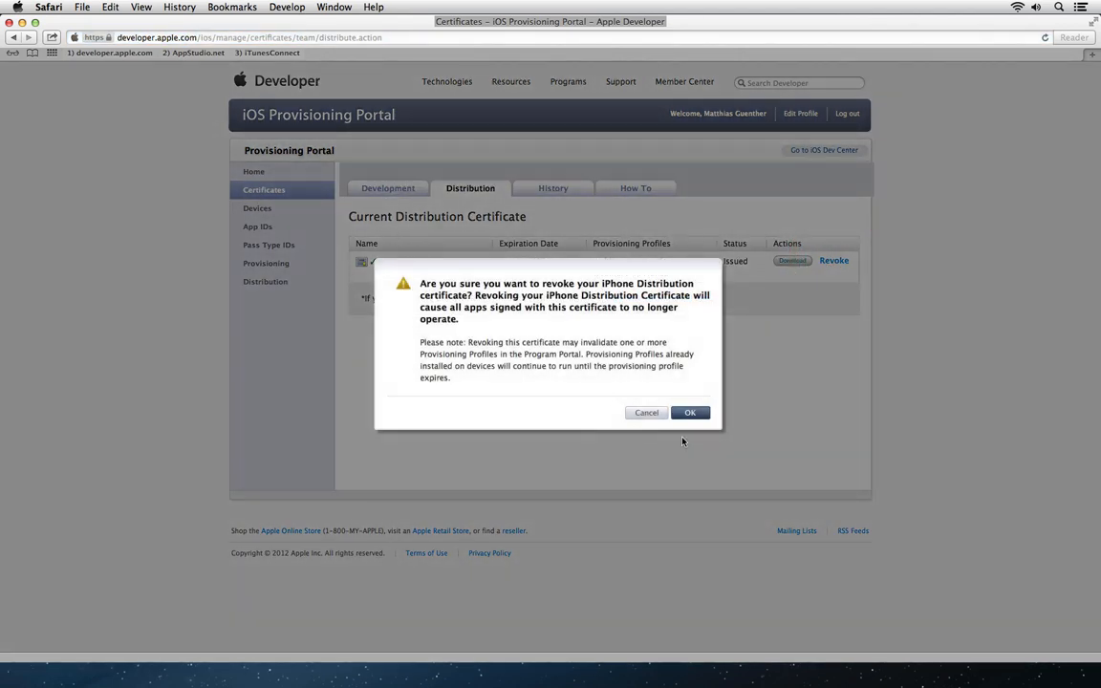
{"action": "left_click", "coordinate": [690, 413]}
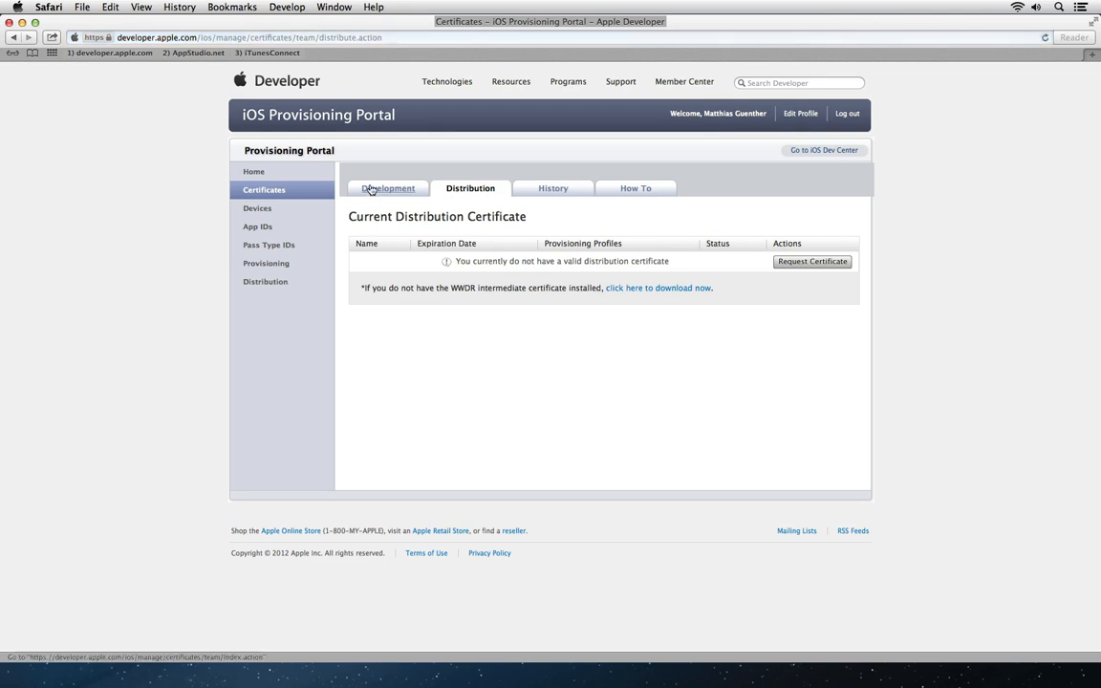
Step: Begin requesting a new certificate from the Development certificates tab
{"action": "left_click", "coordinate": [370, 188]}
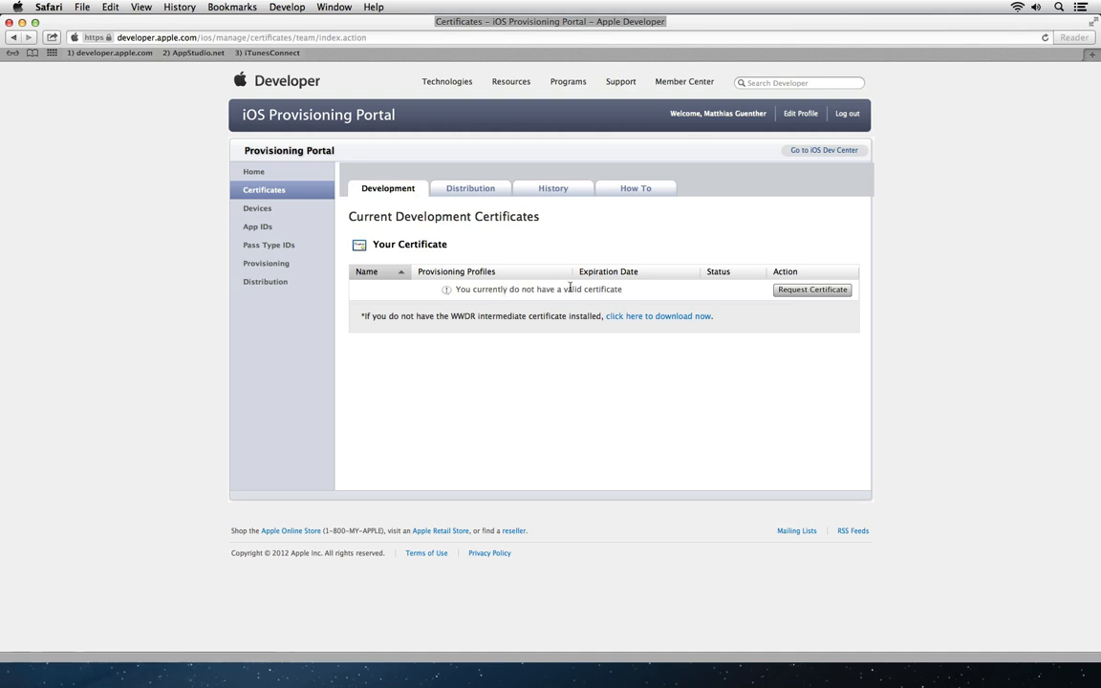
{"action": "left_click", "coordinate": [792, 292]}
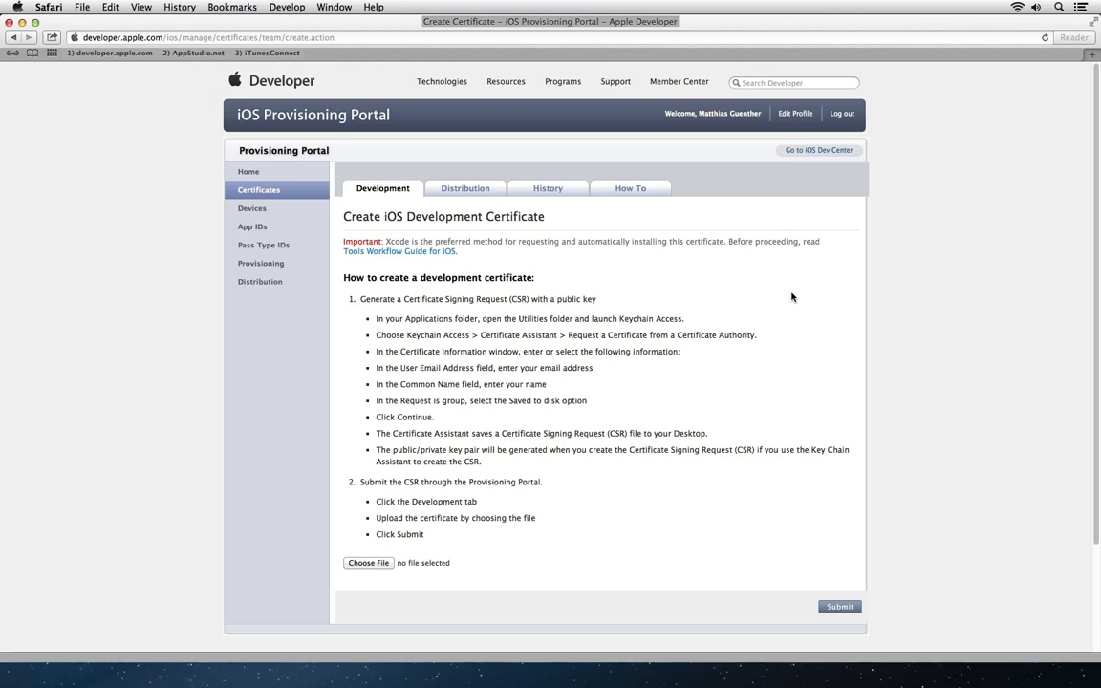
{"action": "key", "text": "alt+space"}
Step: Launch Keychain Access and delete the iPhone Distribution and iPhone Developer certificates
{"action": "type", "text": "keyc"}
{"action": "key", "text": "Return"}
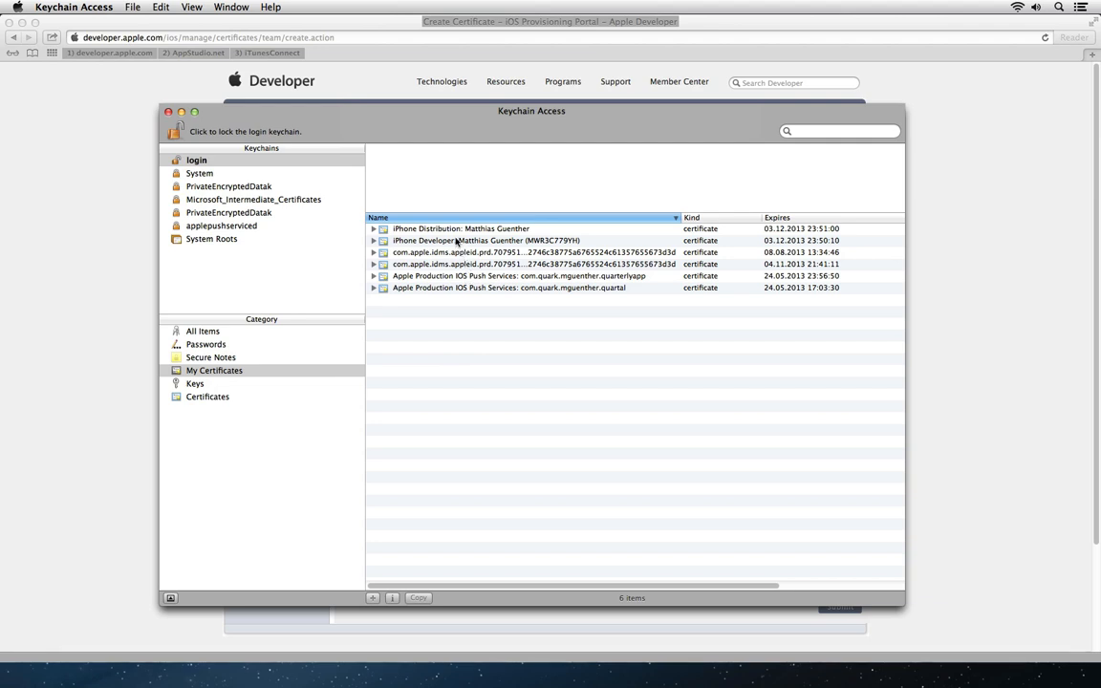
{"action": "left_click", "coordinate": [455, 233]}
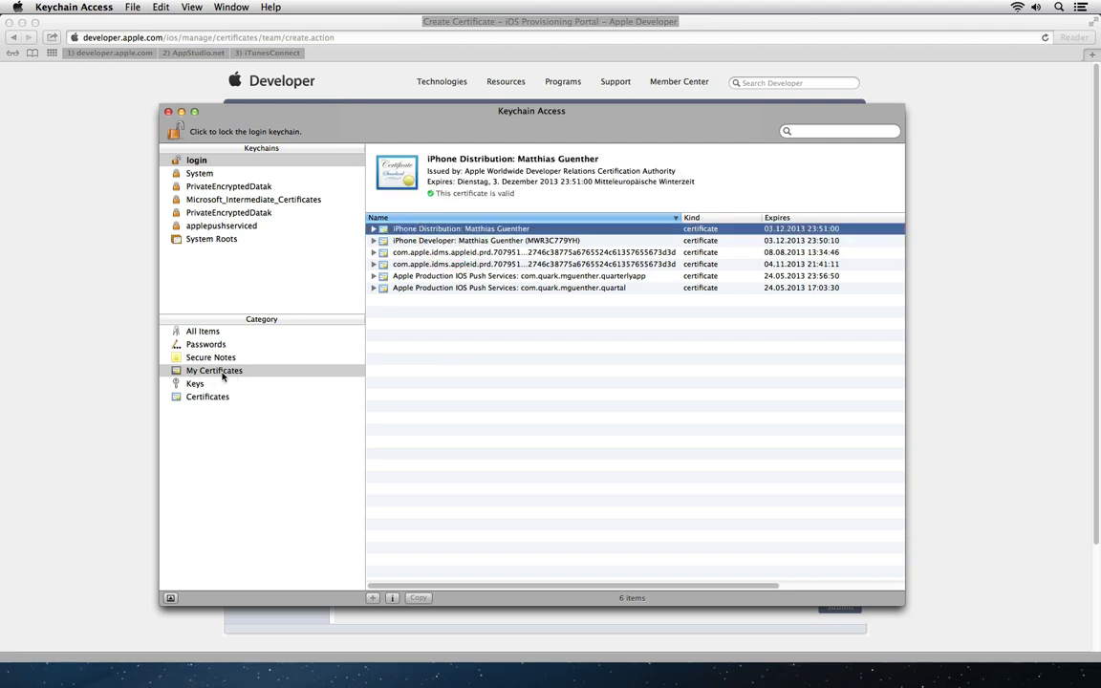
{"action": "left_click", "coordinate": [433, 240], "text": "super"}
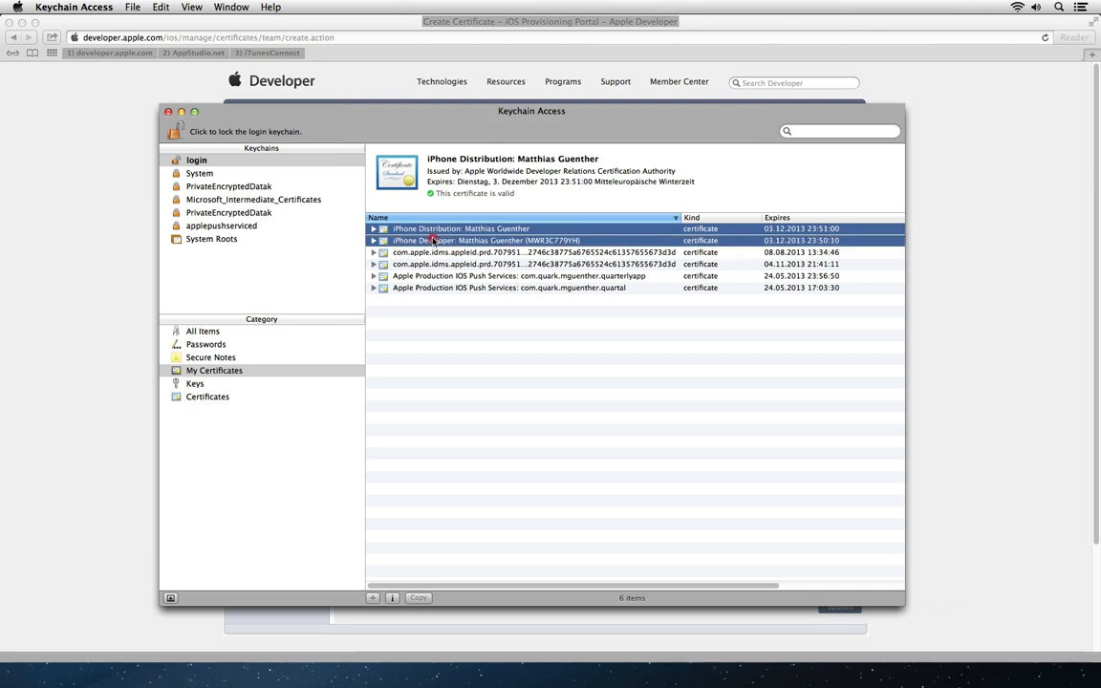
{"action": "right_click", "coordinate": [433, 241]}
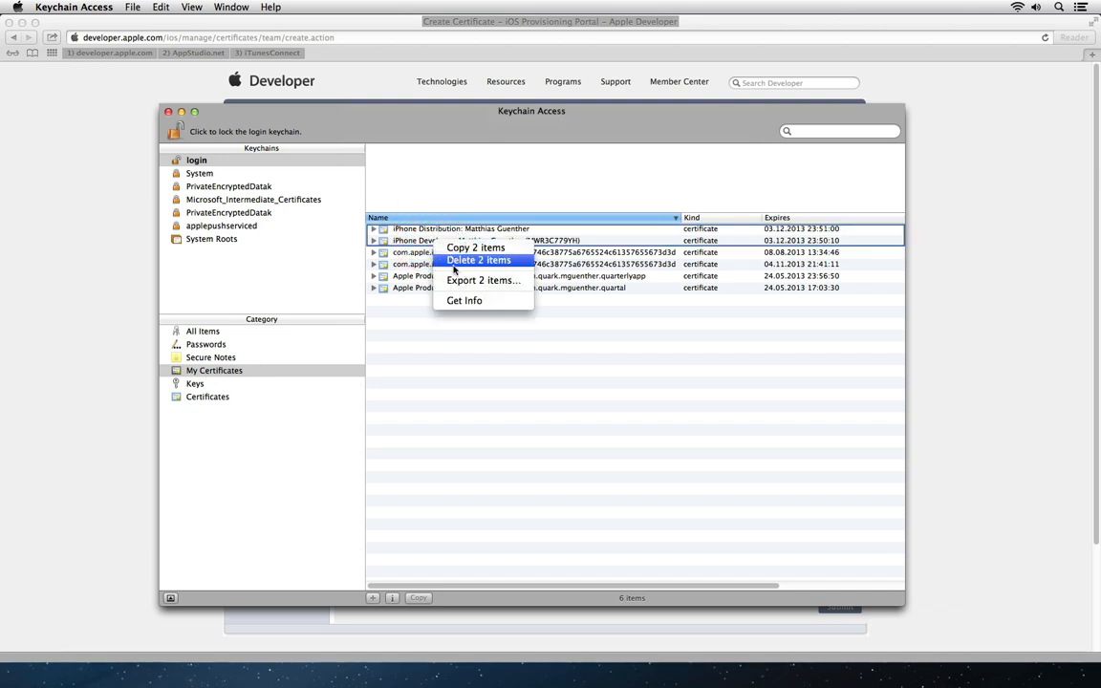
{"action": "left_click", "coordinate": [502, 261]}
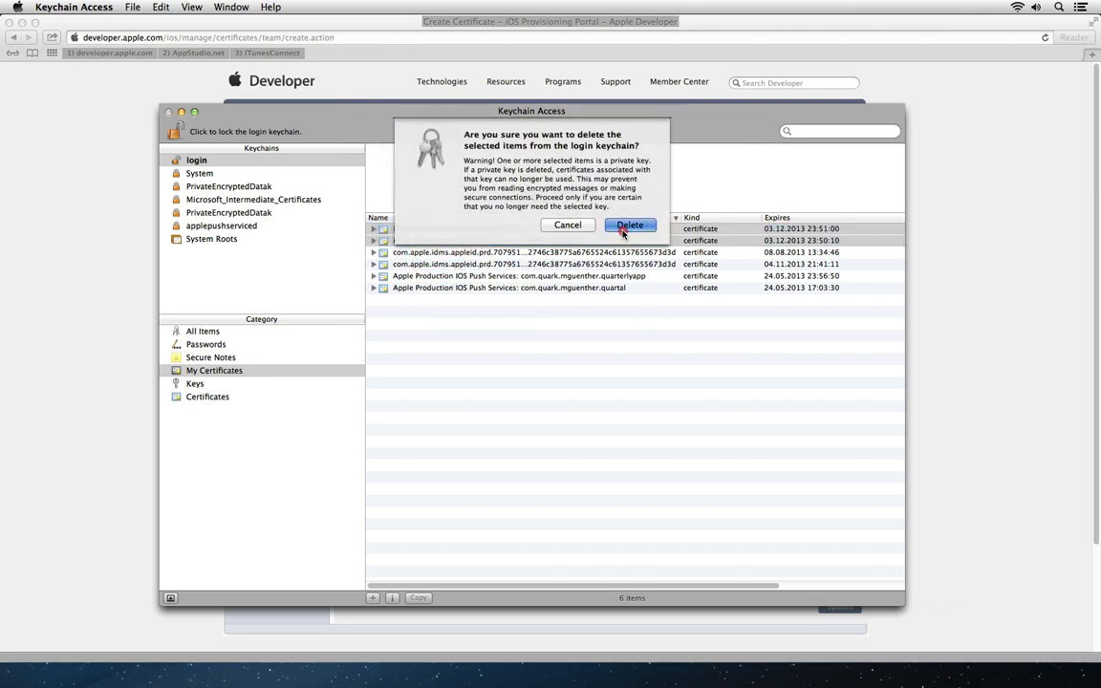
{"action": "left_click", "coordinate": [622, 230]}
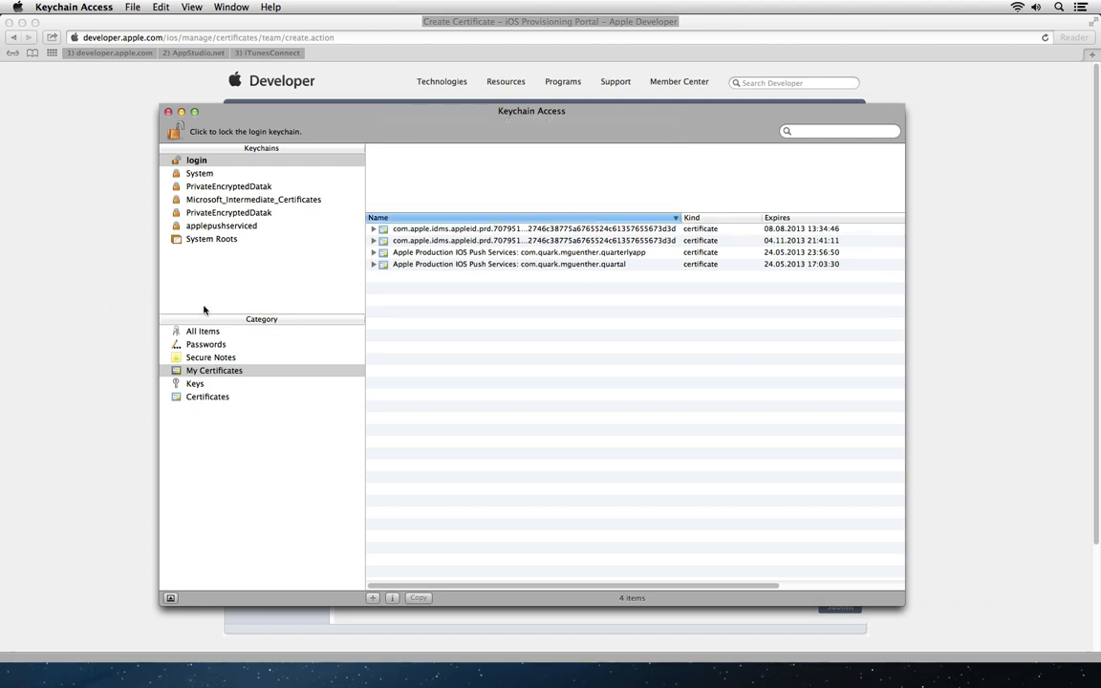
Step: Start Certificate Assistant's Request a Certificate From a Certificate Authority
{"action": "left_click", "coordinate": [70, 5]}
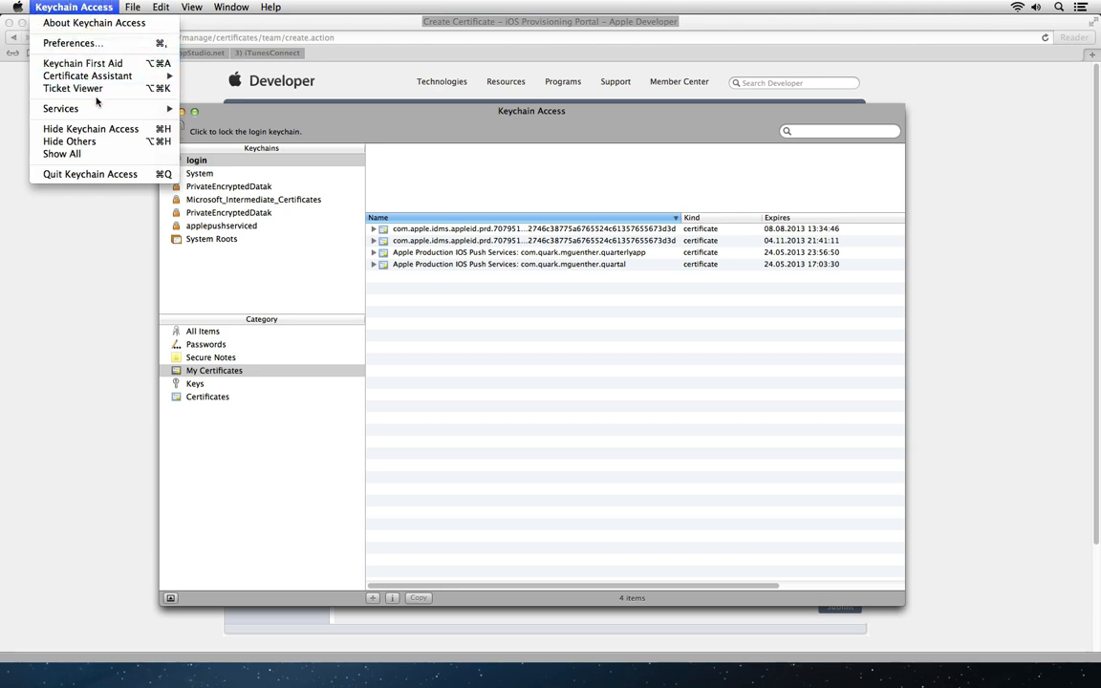
{"action": "mouse_move", "coordinate": [98, 79]}
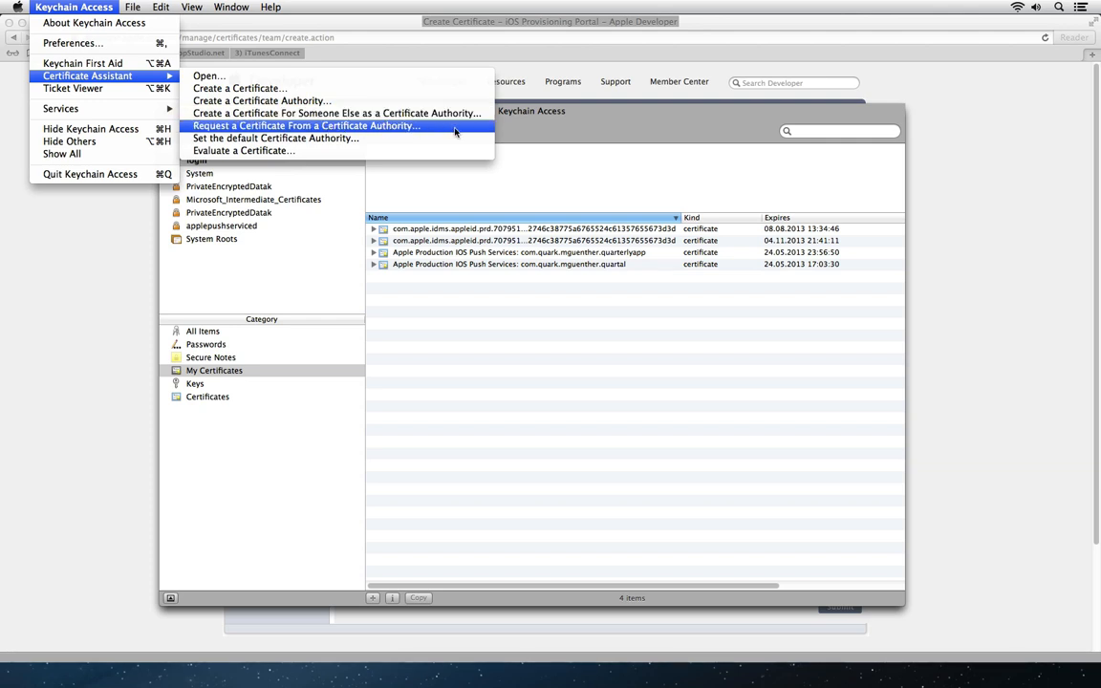
{"action": "left_click", "coordinate": [364, 130]}
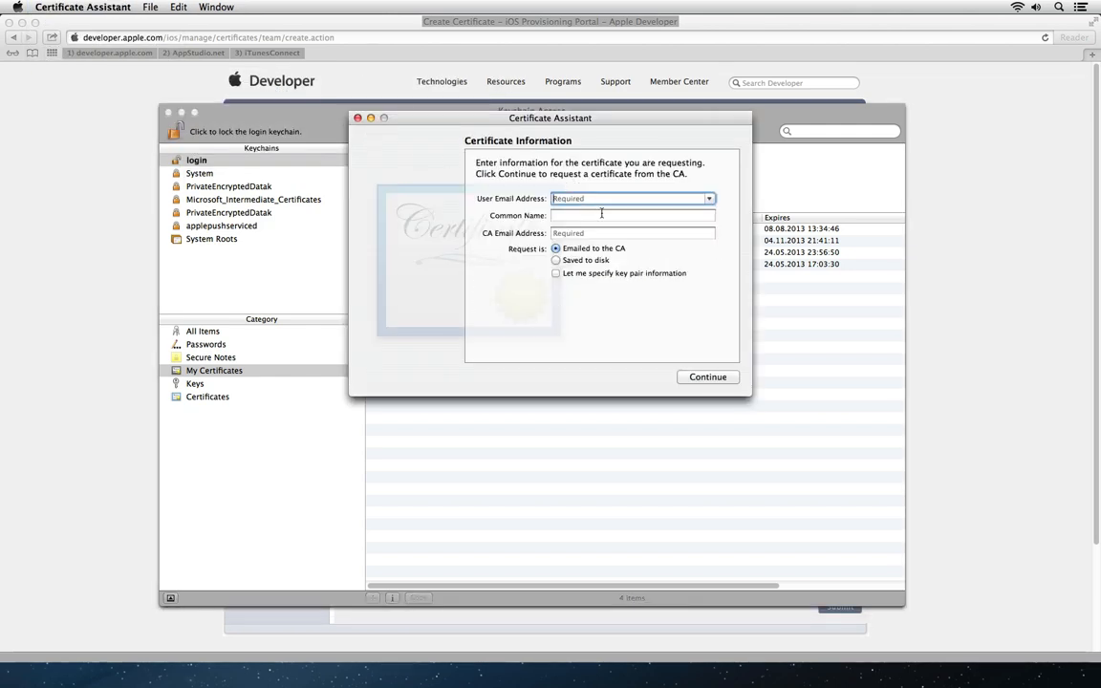
Step: Save a signing request with the user's e-mail and common name to the Desktop
{"action": "type", "text": "mguenthe"}
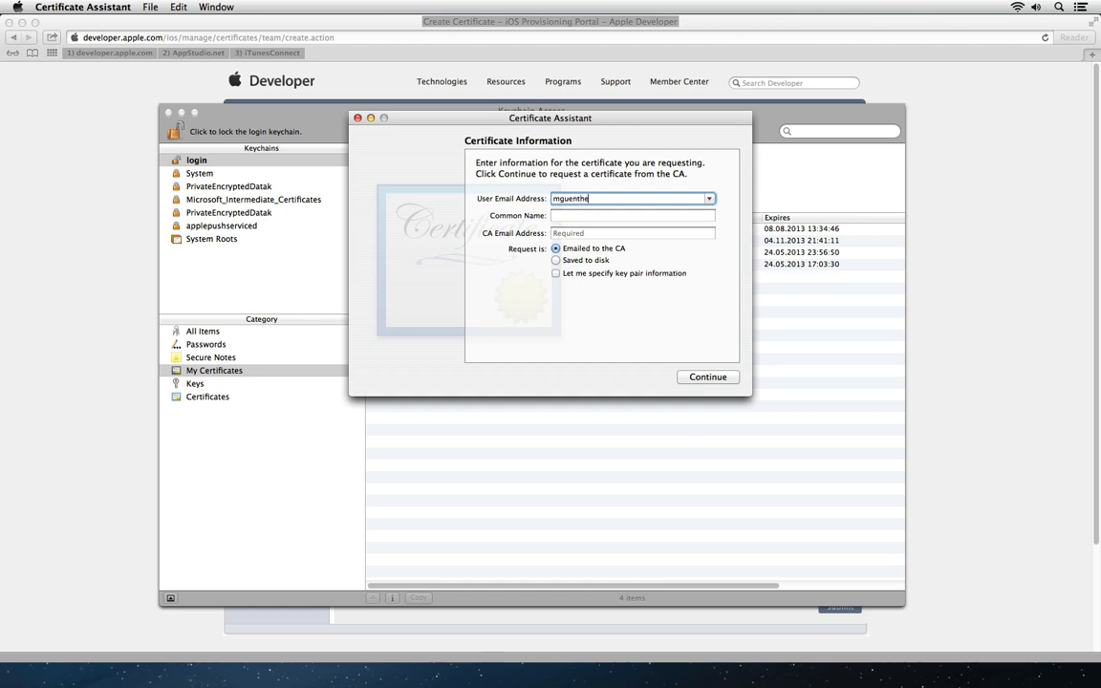
{"action": "type", "text": "r"}
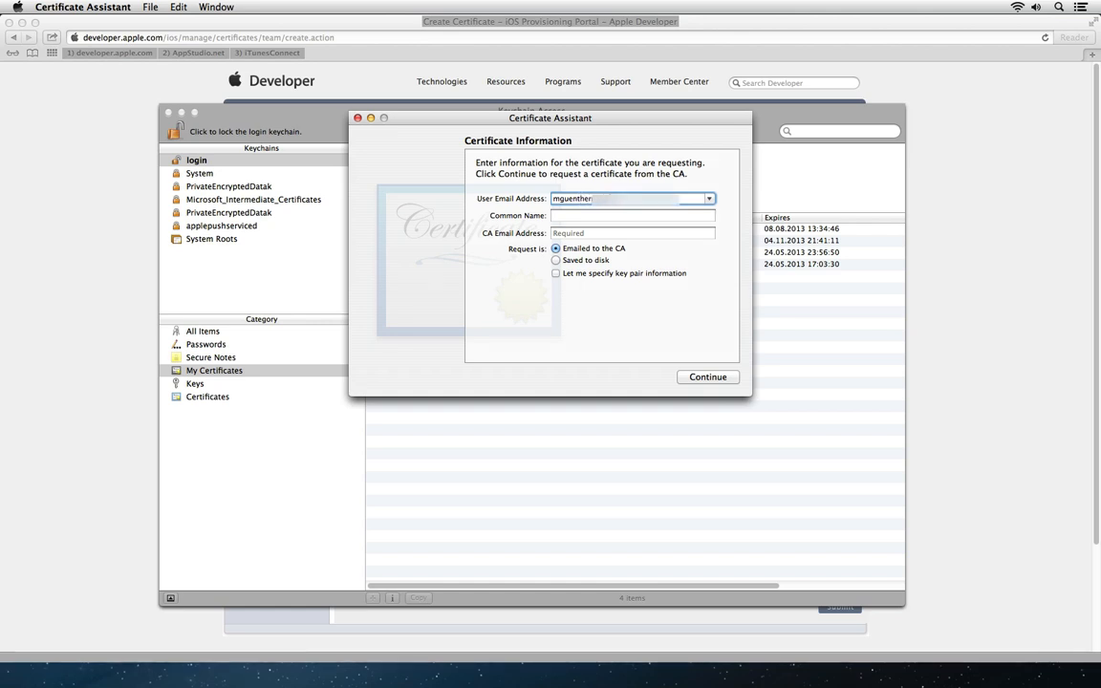
{"action": "key", "text": "Tab"}
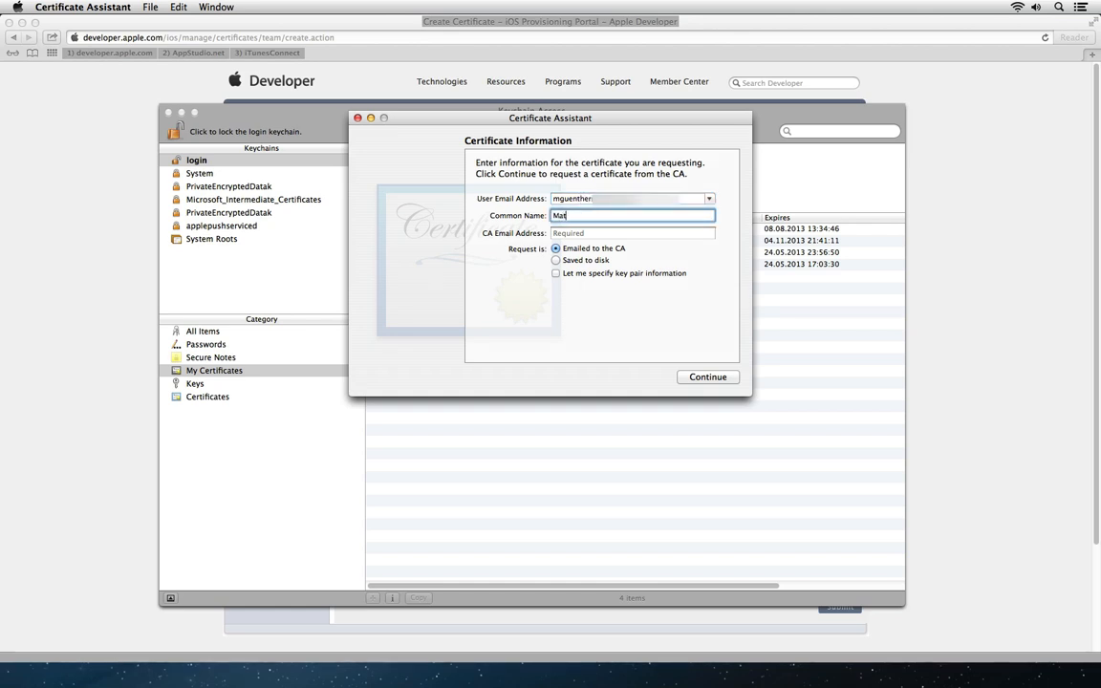
{"action": "key", "text": "Tab"}
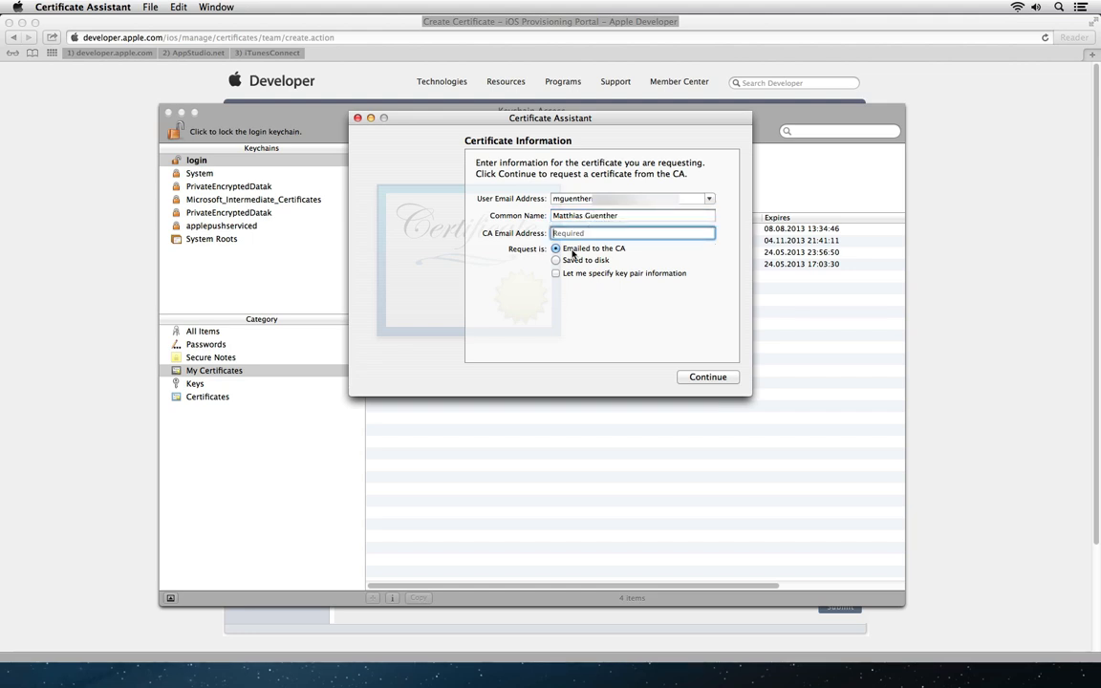
{"action": "left_click", "coordinate": [570, 260]}
{"action": "left_click", "coordinate": [708, 377]}
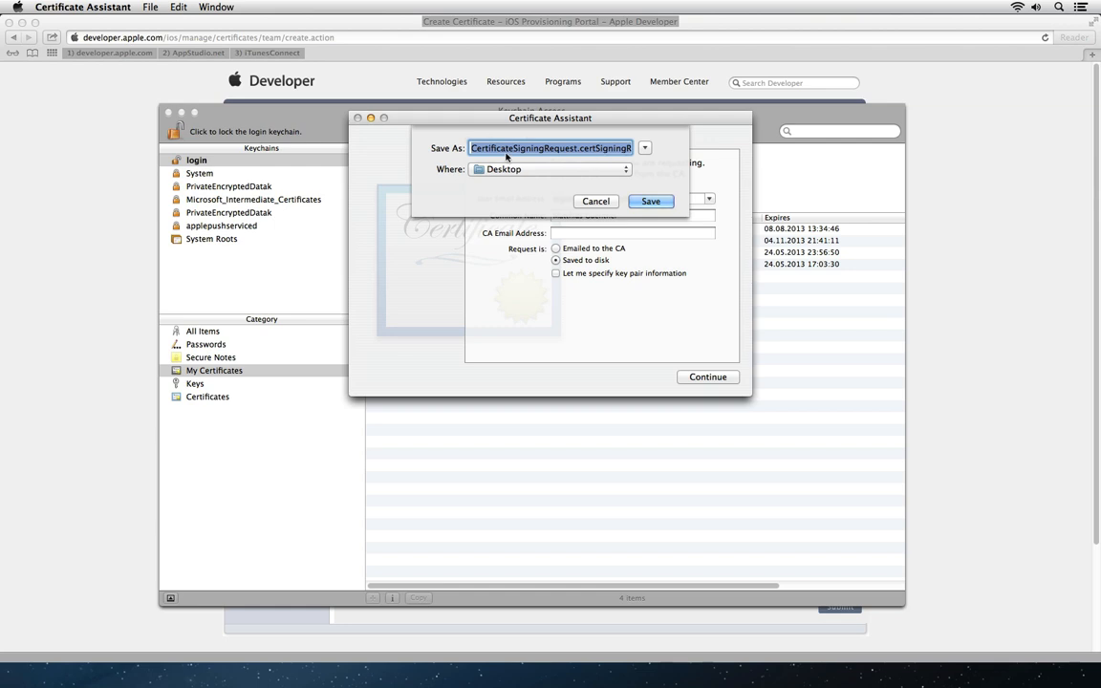
{"action": "left_click", "coordinate": [670, 202]}
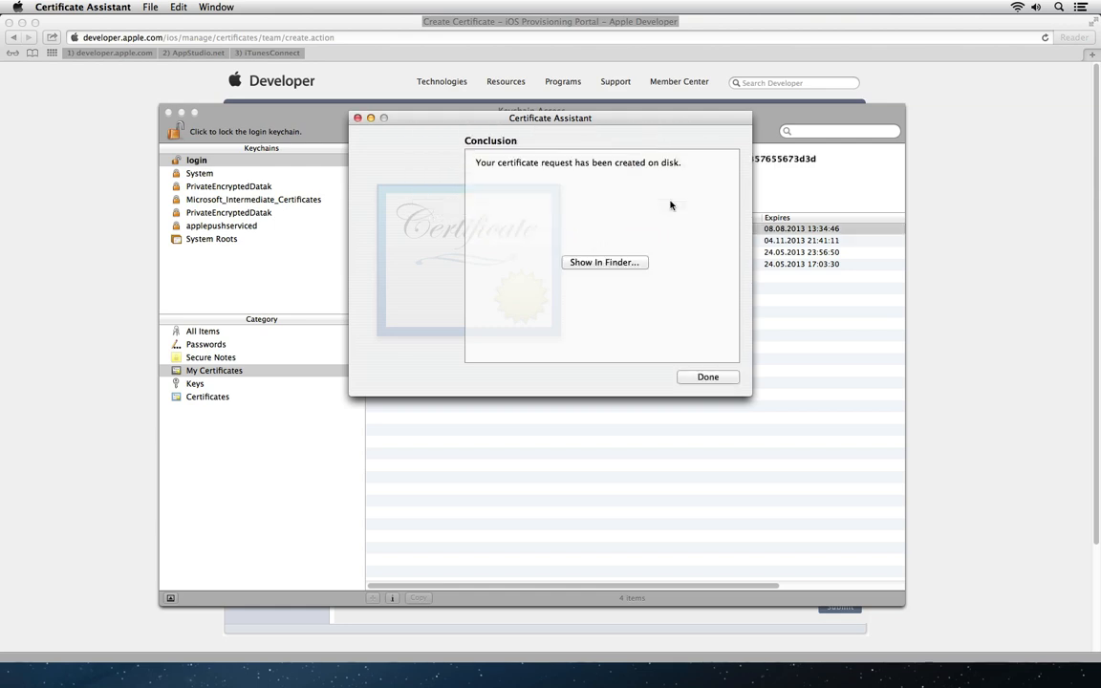
{"action": "left_click", "coordinate": [713, 376]}
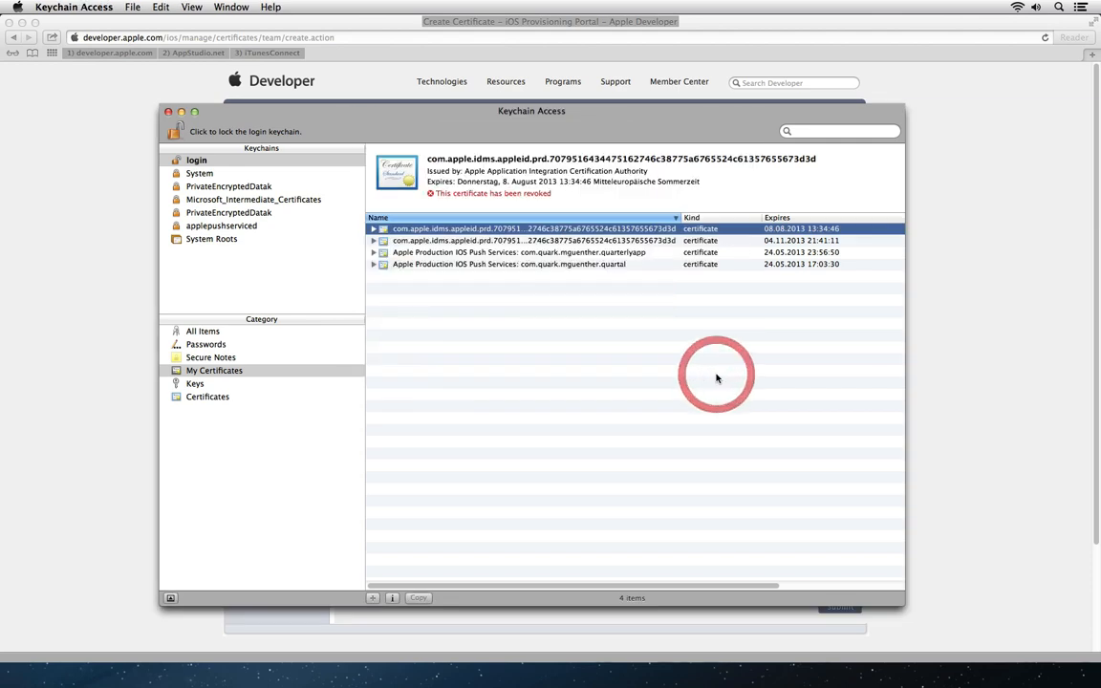
{"action": "left_click", "coordinate": [966, 298]}
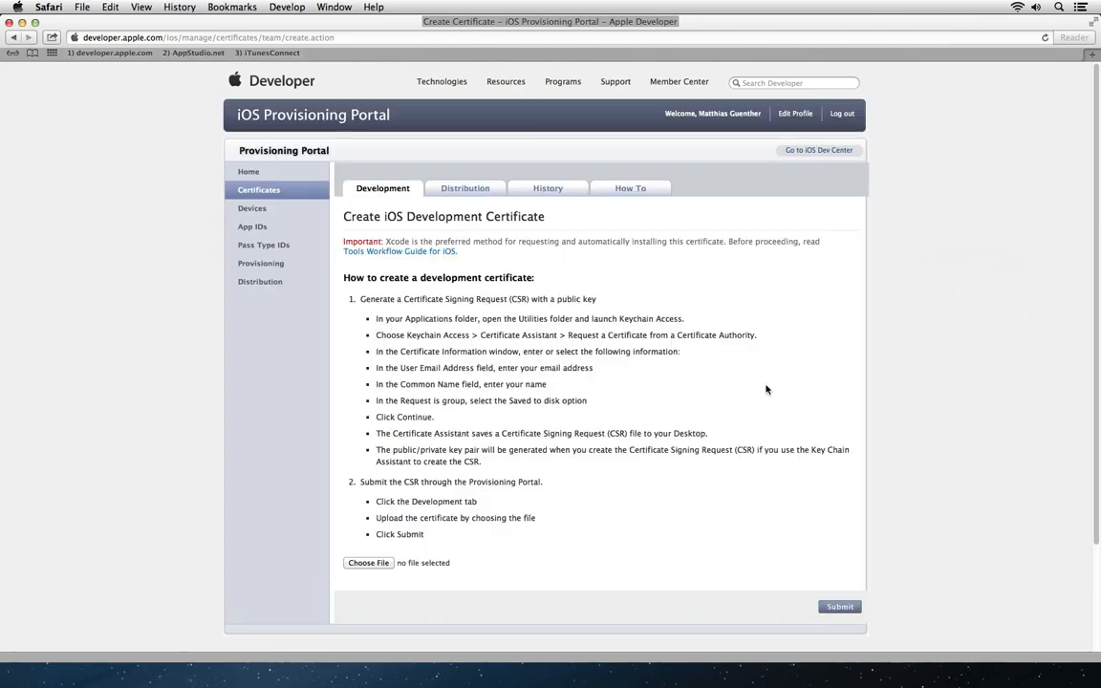
Step: Upload the saved signing request to issue the development certificate
{"action": "left_click", "coordinate": [383, 564]}
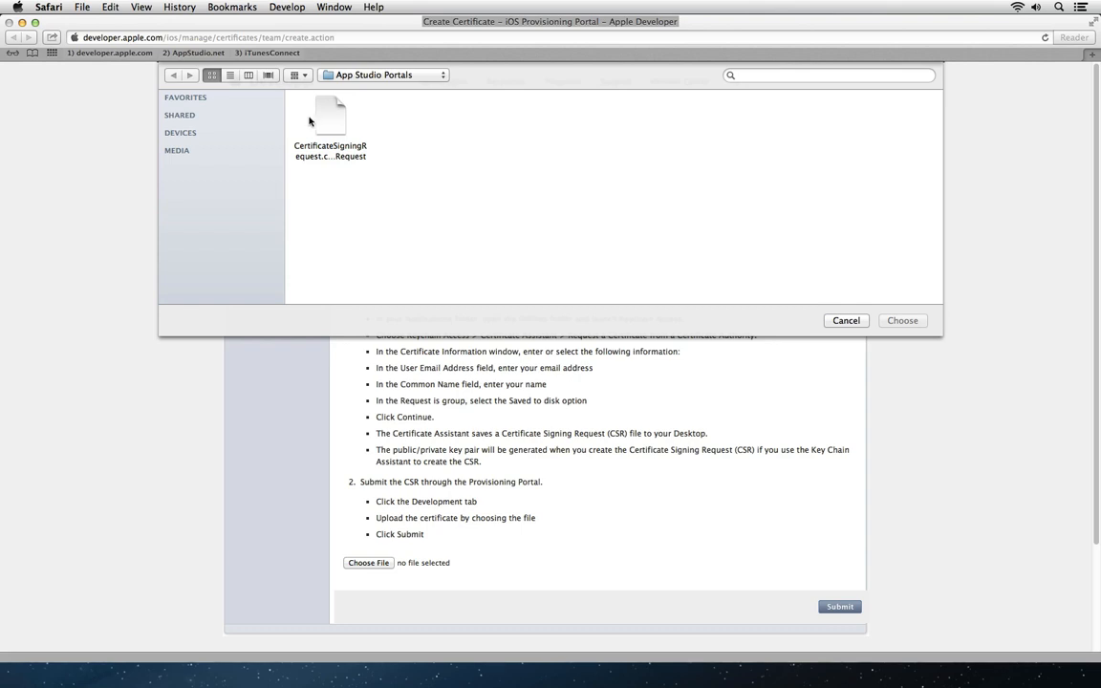
{"action": "left_click", "coordinate": [322, 116]}
{"action": "left_click", "coordinate": [909, 320]}
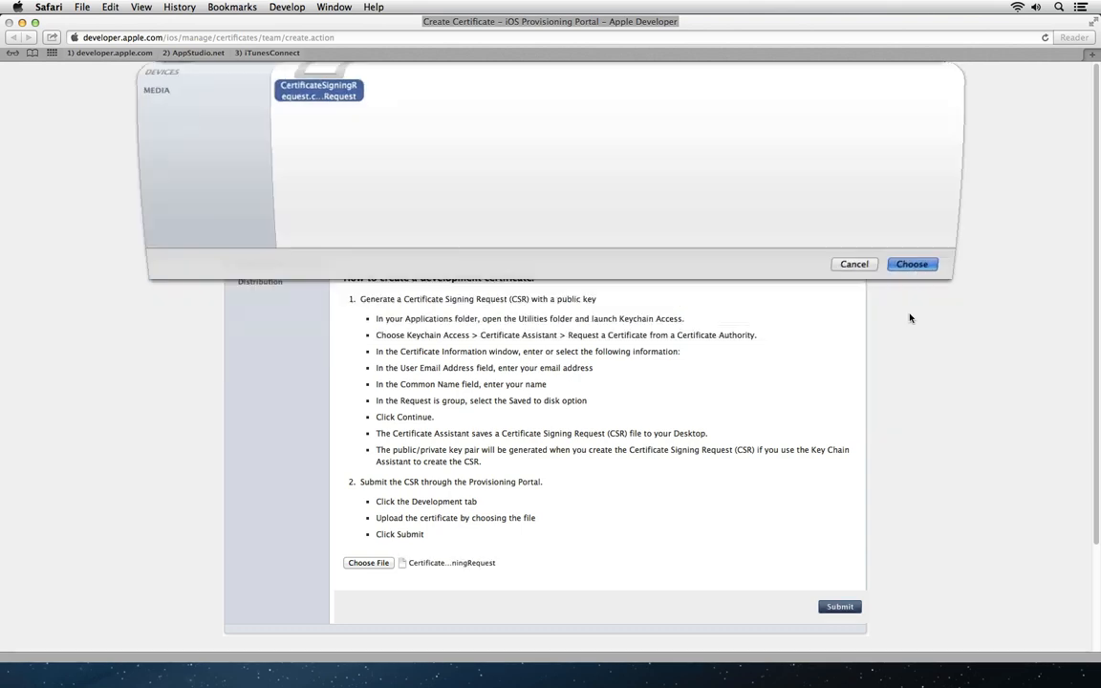
{"action": "left_click", "coordinate": [834, 608]}
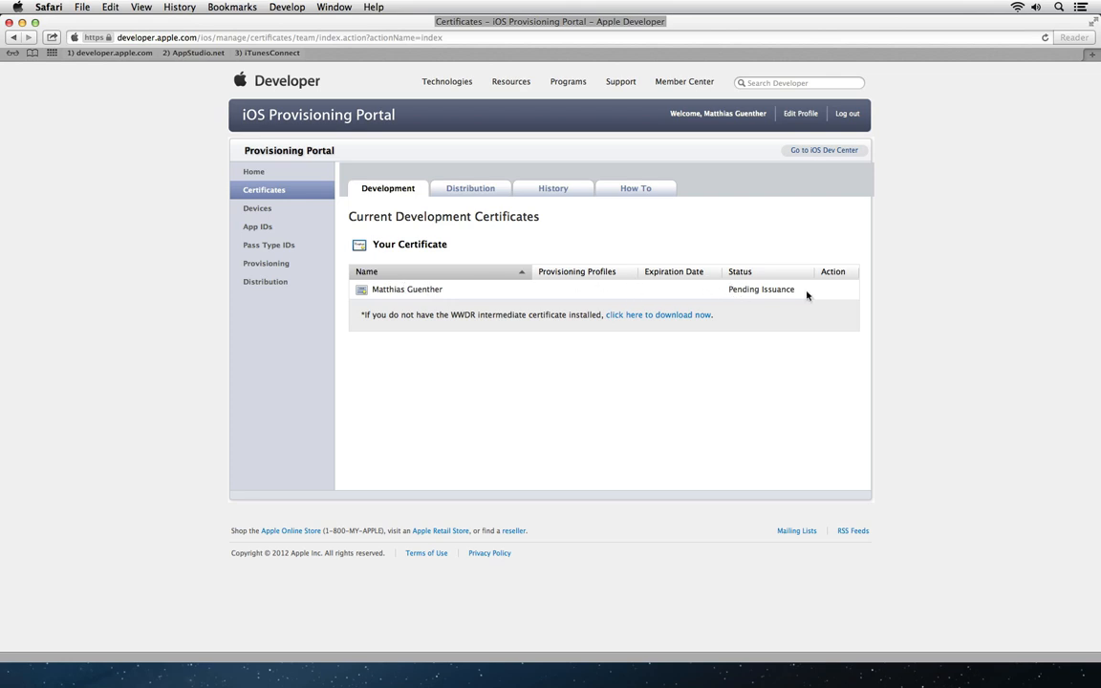
{"action": "left_click", "coordinate": [374, 185]}
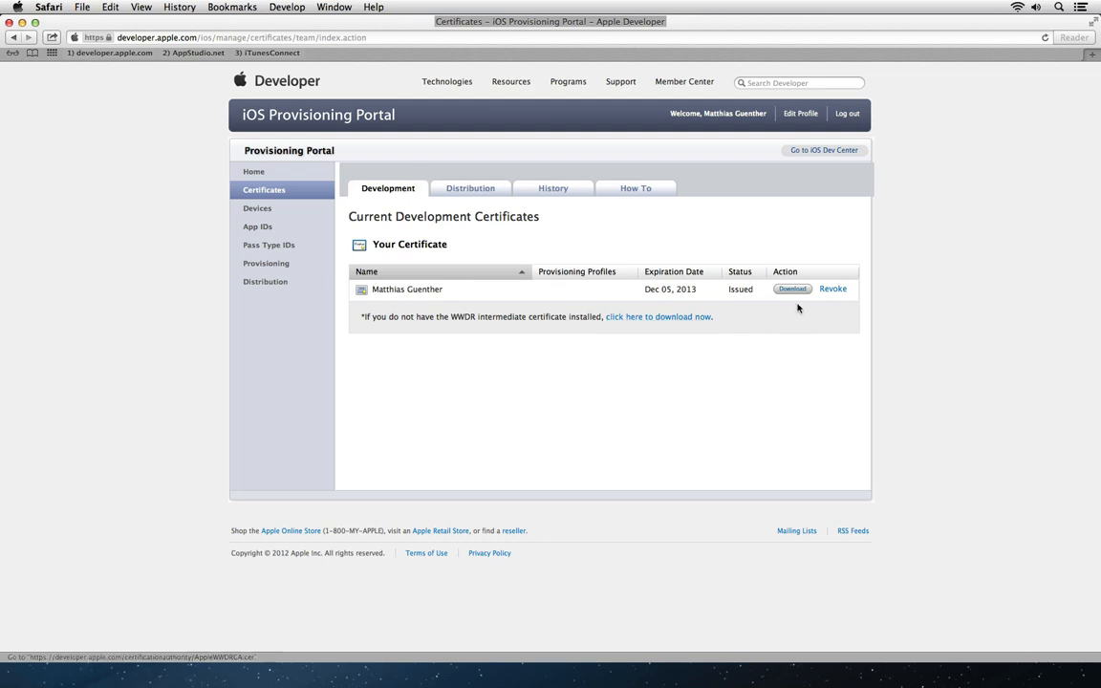
Step: Request a distribution certificate with the same signing request and confirm it is issued
{"action": "left_click", "coordinate": [470, 189]}
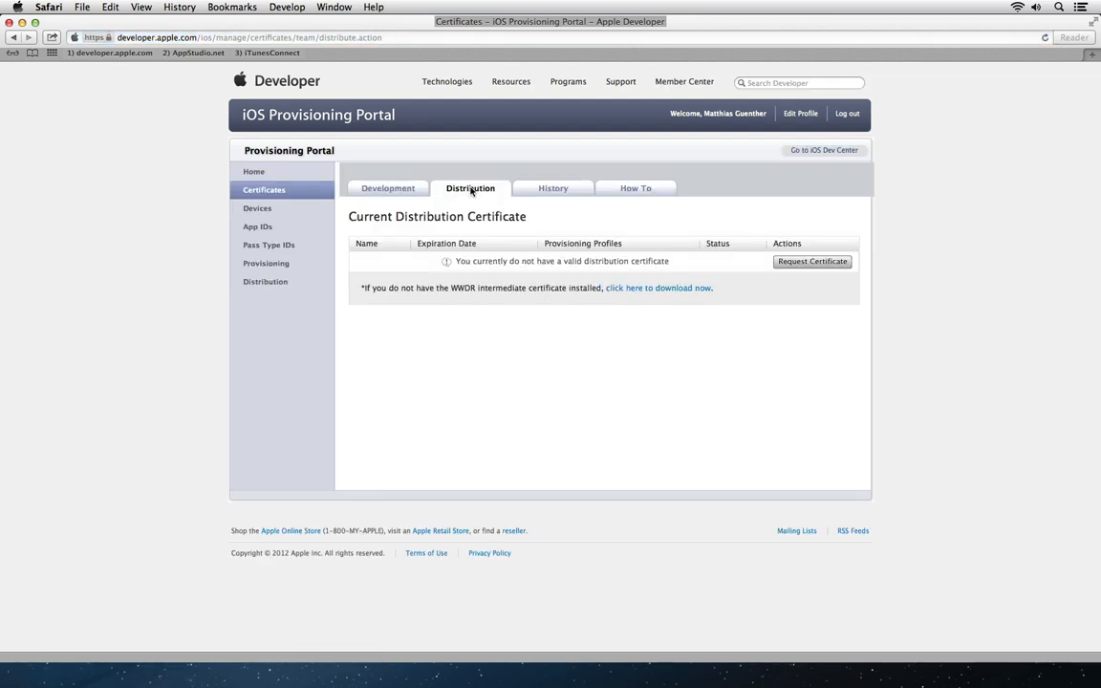
{"action": "left_click", "coordinate": [812, 262]}
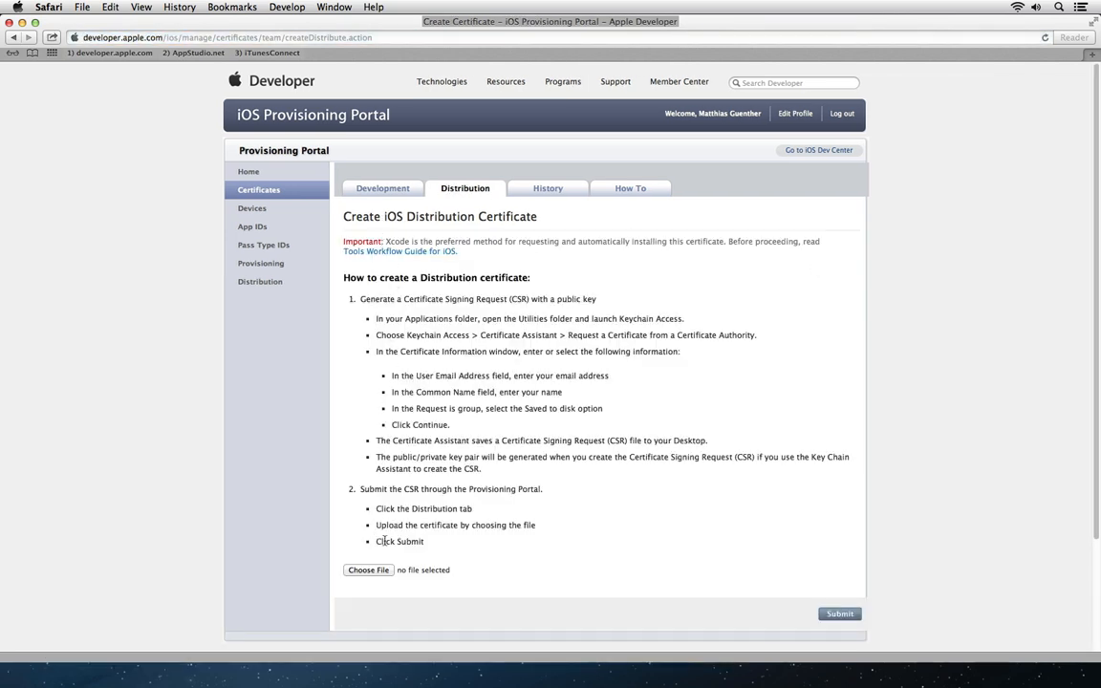
{"action": "left_click", "coordinate": [369, 571]}
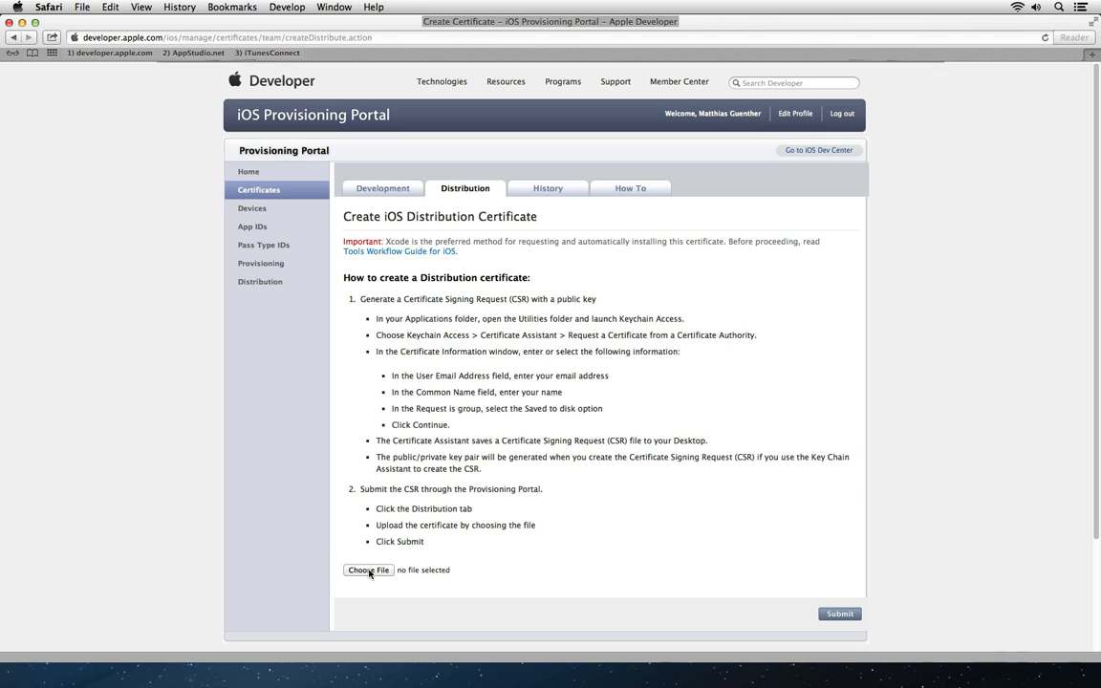
{"action": "left_click", "coordinate": [338, 122]}
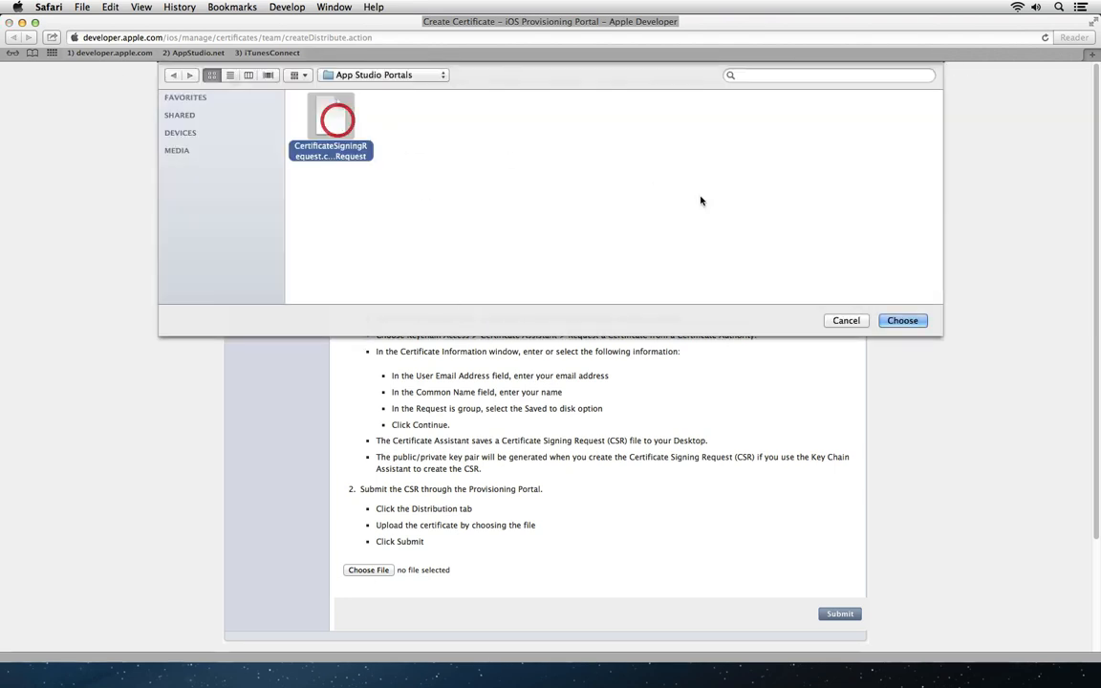
{"action": "left_click", "coordinate": [902, 320]}
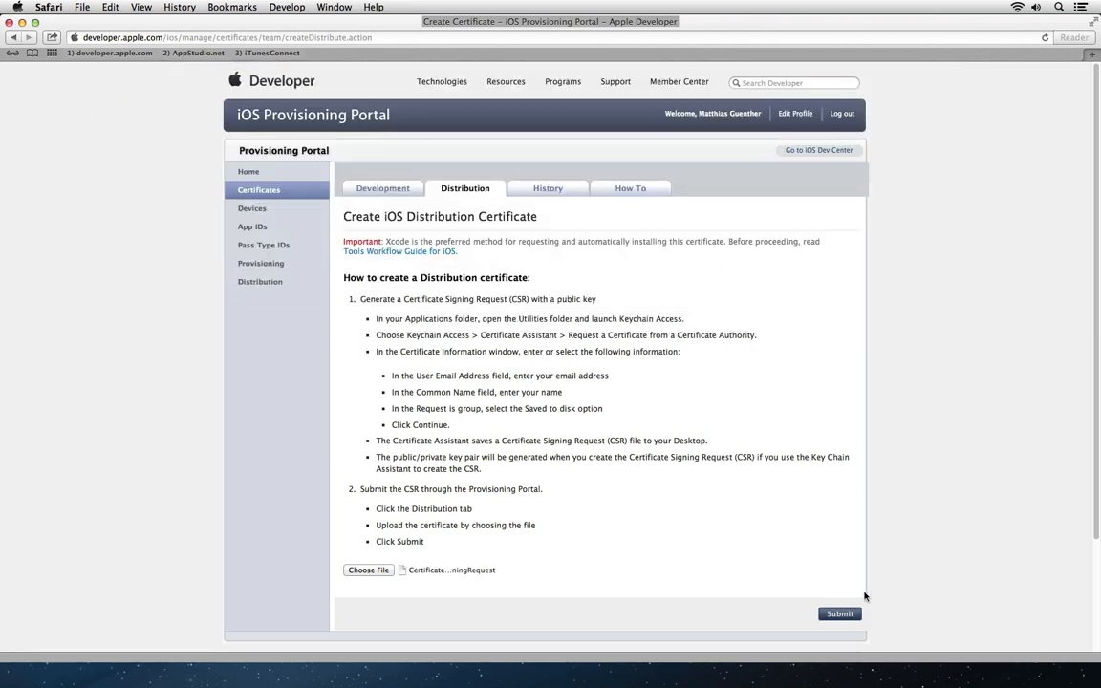
{"action": "left_click", "coordinate": [840, 613]}
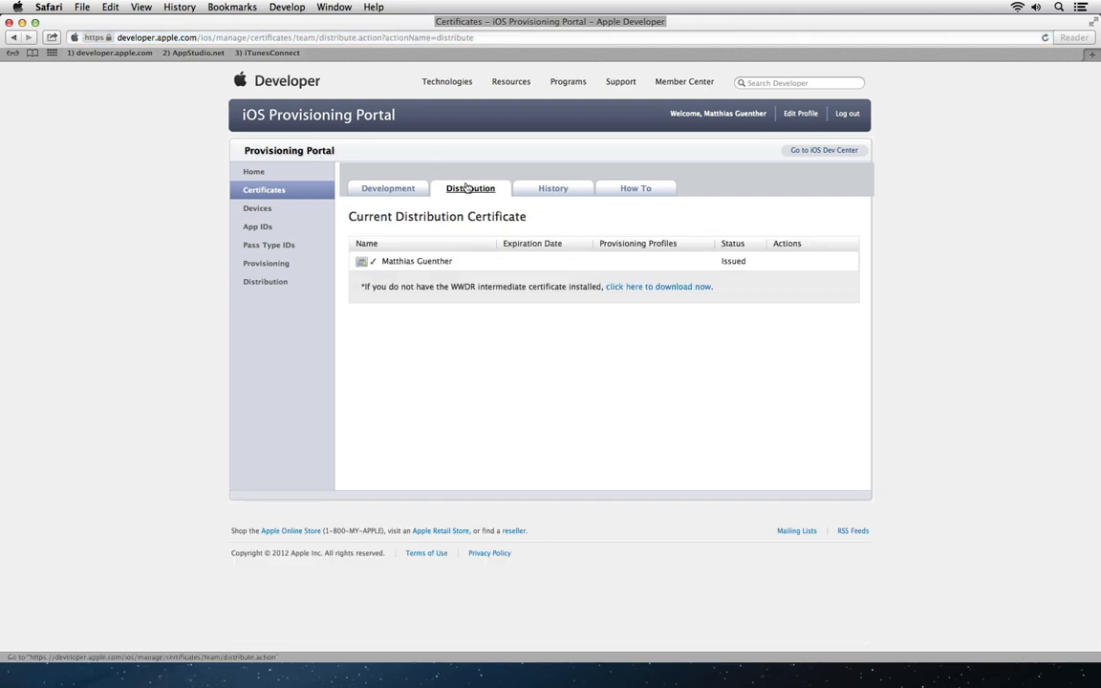
{"action": "left_click", "coordinate": [370, 188]}
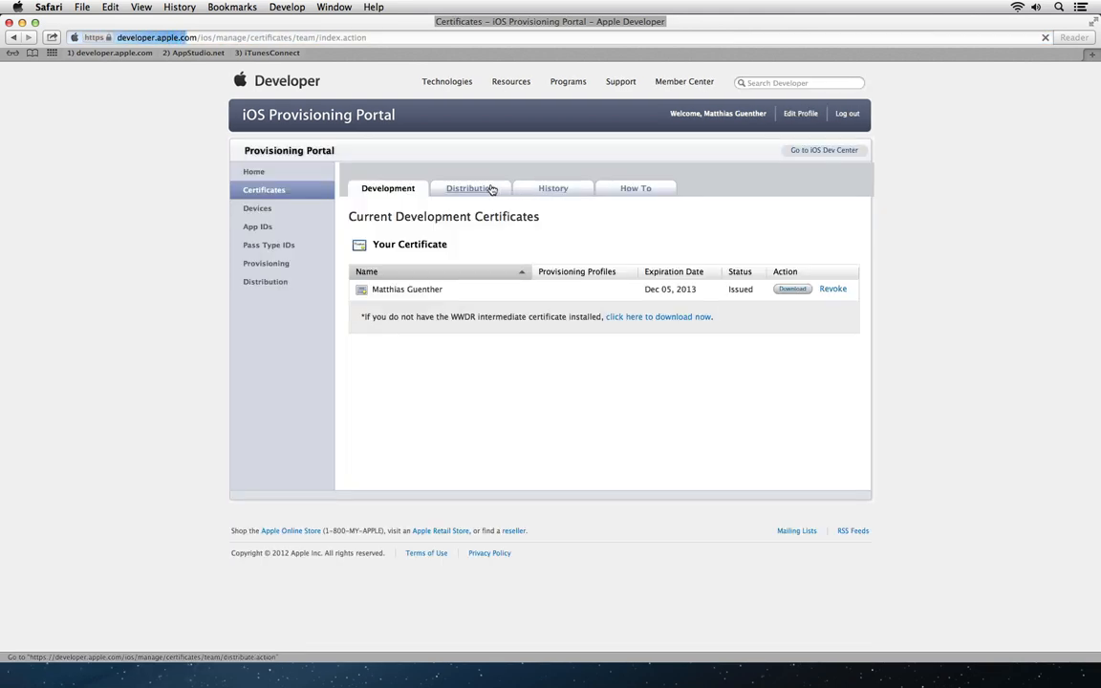
{"action": "left_click", "coordinate": [490, 189]}
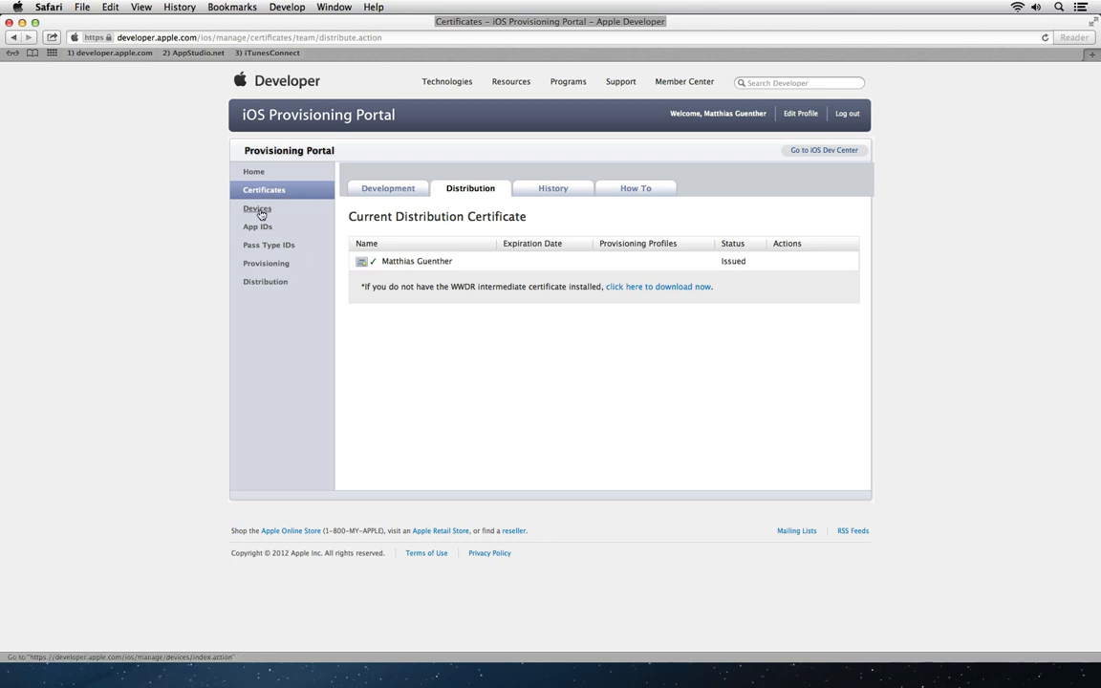
Step: Register a new device named 'Customer xy iPad4', leaving the Device ID empty
{"action": "left_click", "coordinate": [258, 209]}
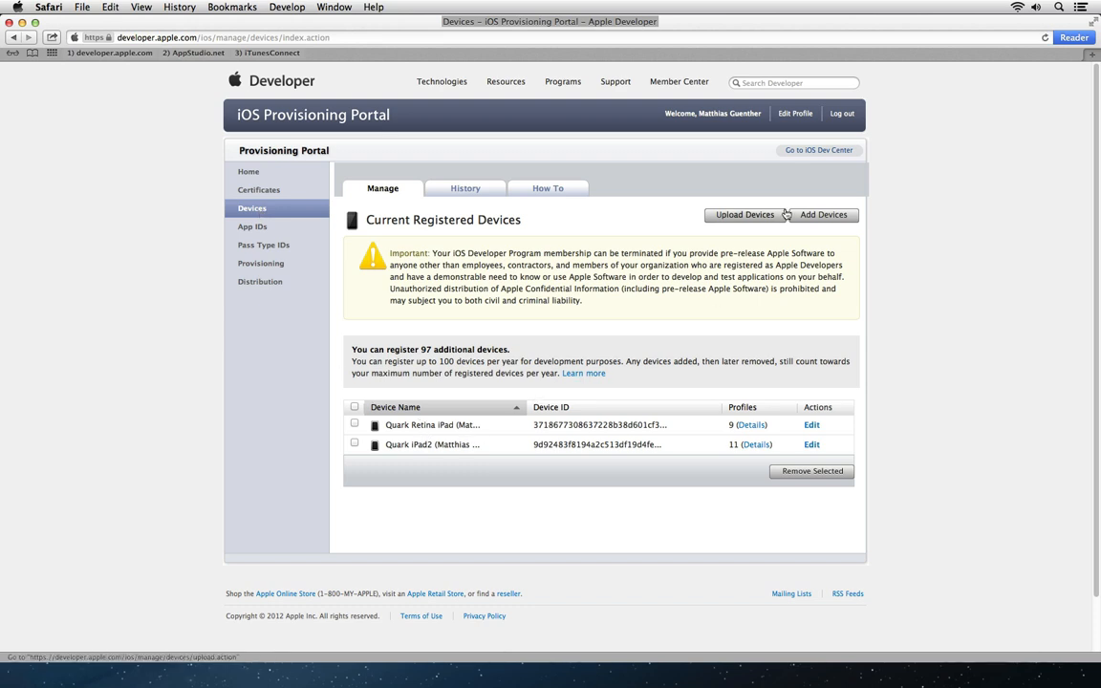
{"action": "left_click", "coordinate": [840, 218]}
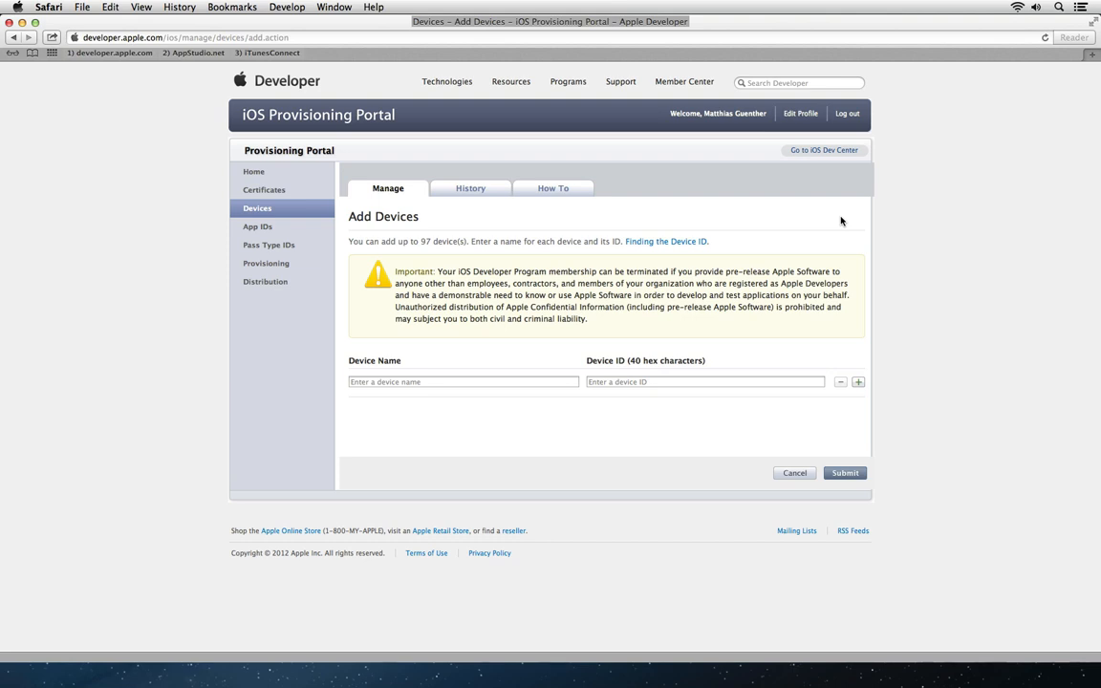
{"action": "left_click", "coordinate": [477, 380]}
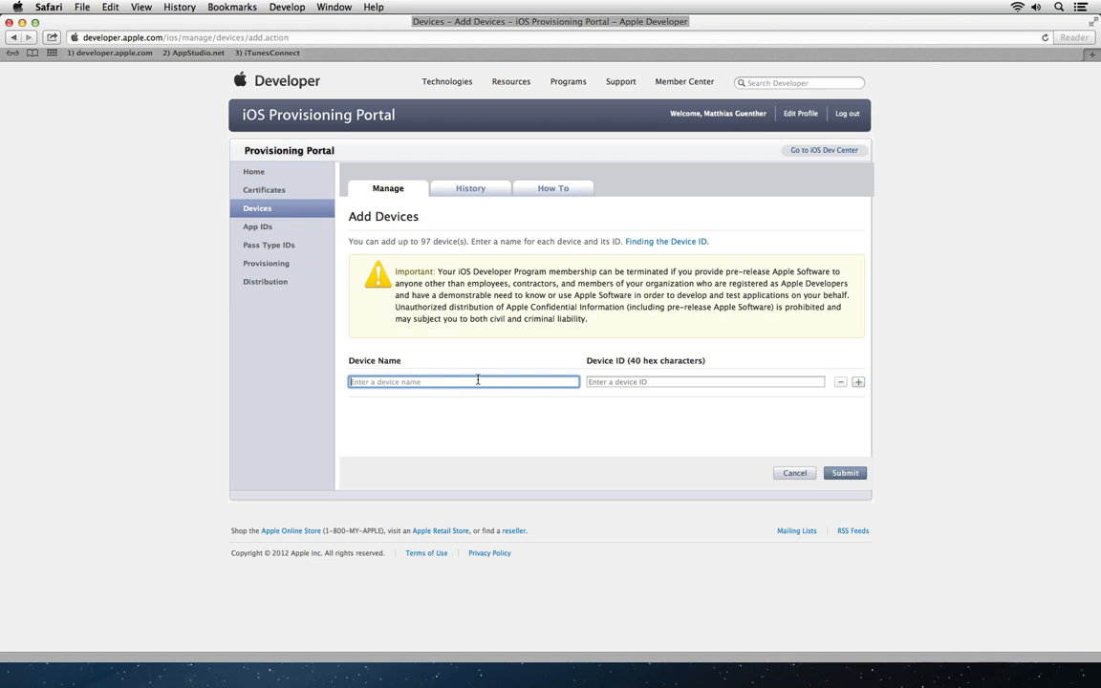
{"action": "type", "text": "Customer xy iPad4"}
{"action": "left_click", "coordinate": [662, 383]}
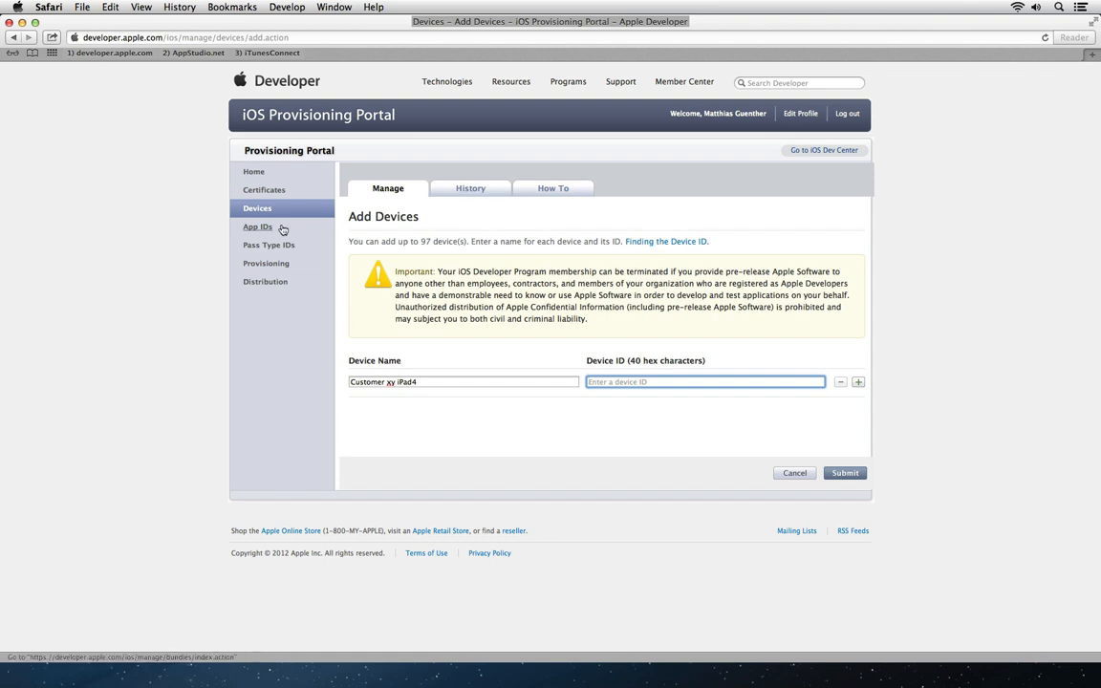
Step: Leave the unfinished device form and go to the App IDs list
{"action": "left_click", "coordinate": [255, 210]}
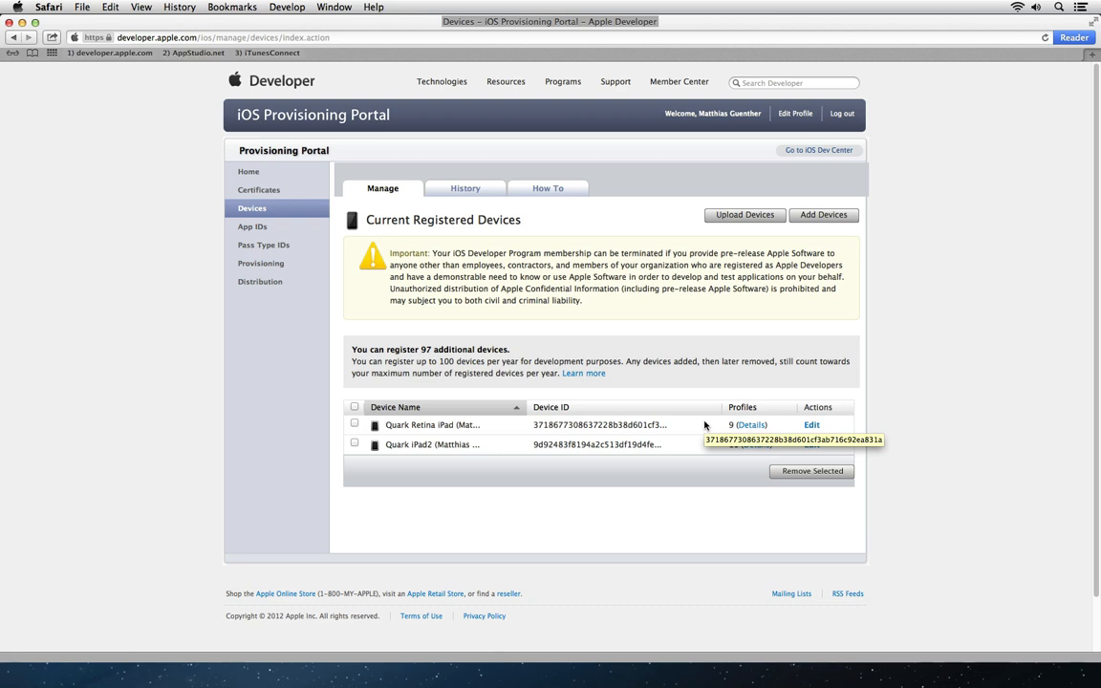
{"action": "left_click", "coordinate": [250, 227]}
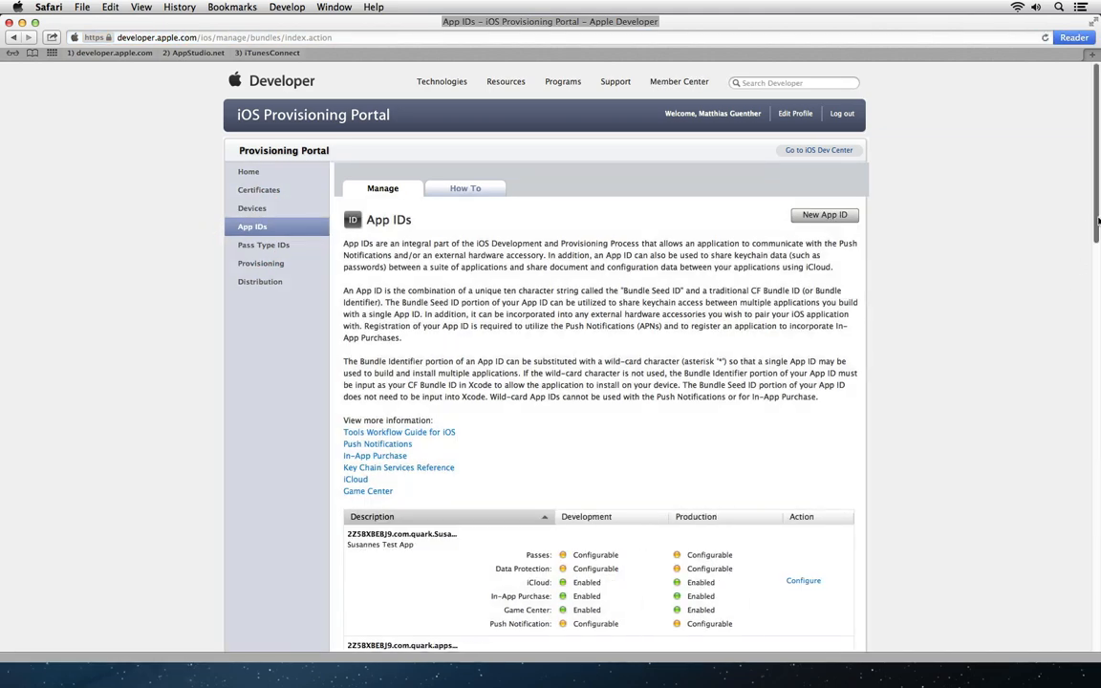
{"action": "left_click_drag", "start_coordinate": [1093, 224], "coordinate": [1060, 171]}
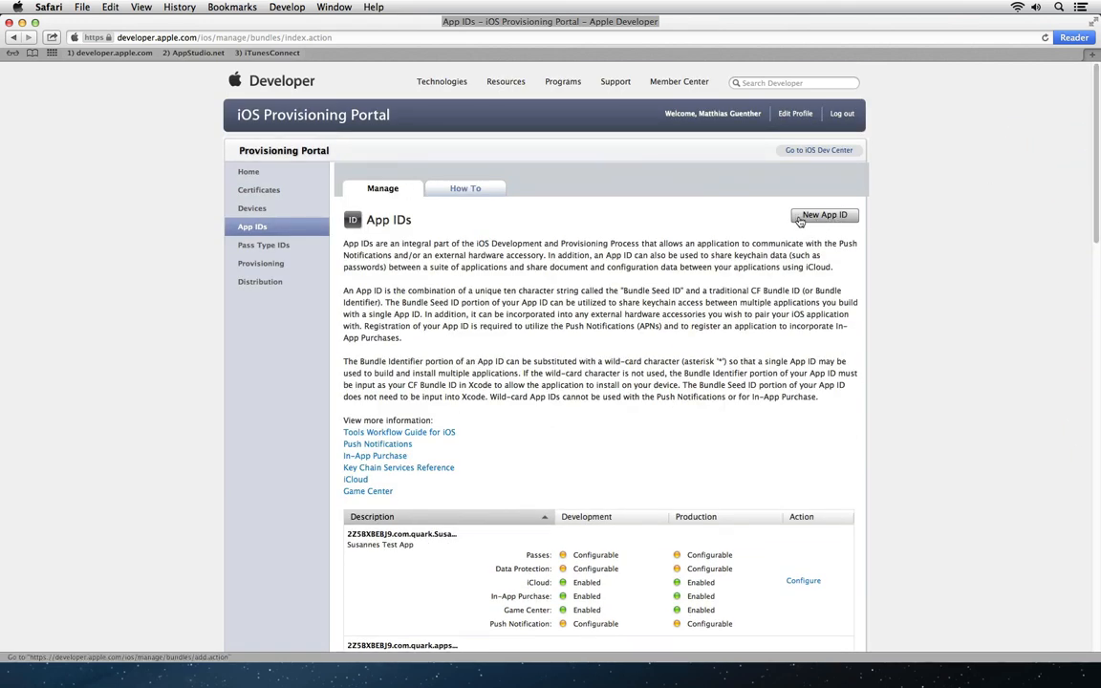
Step: Create a new App ID with the description 'Webinar App english'
{"action": "left_click", "coordinate": [826, 217]}
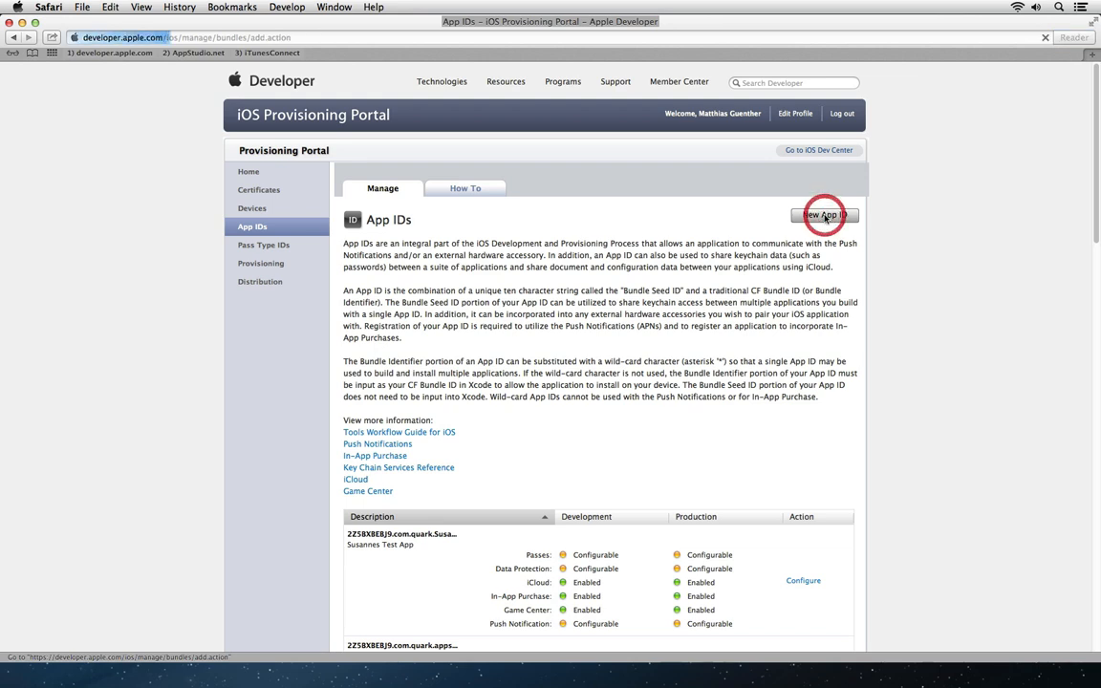
{"action": "left_click", "coordinate": [390, 312]}
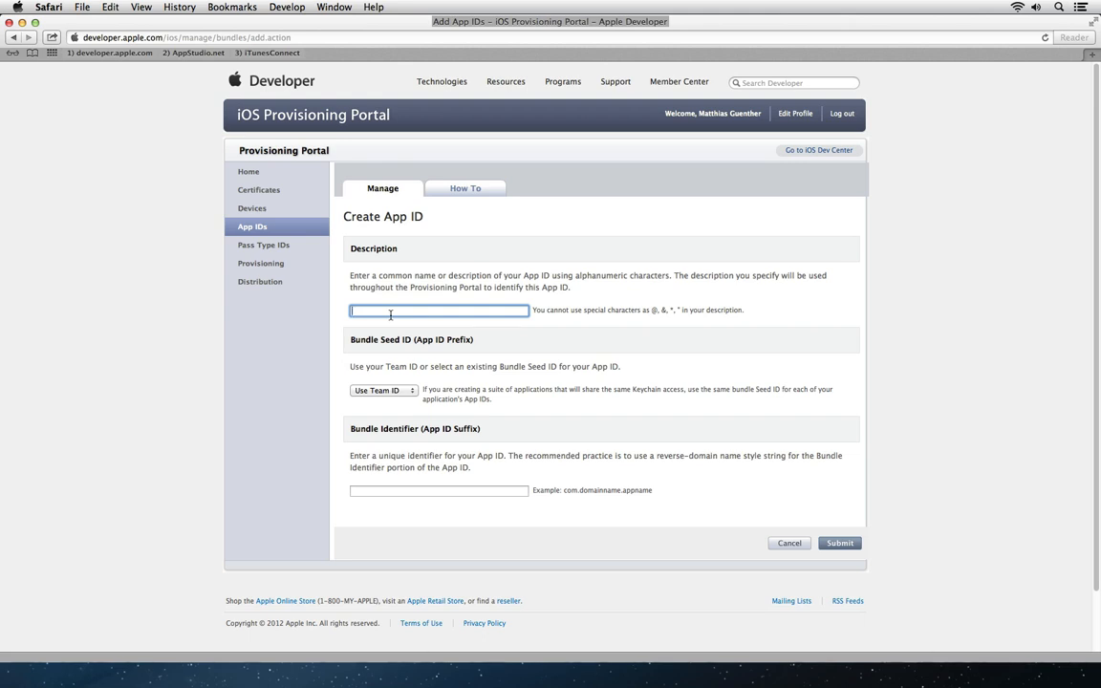
{"action": "type", "text": "com.quark."}
{"action": "type", "text": "matthias.appstudiowebinar"}
{"action": "key", "text": "super+a"}
{"action": "key", "text": "super+c"}
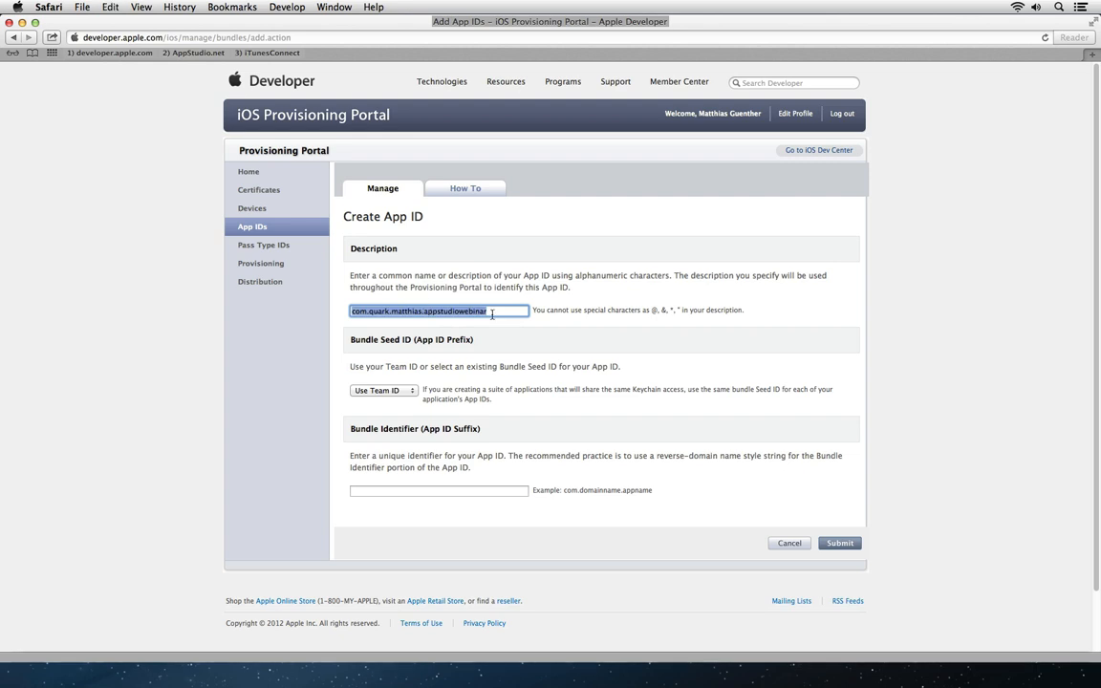
{"action": "type", "text": "Webinar "}
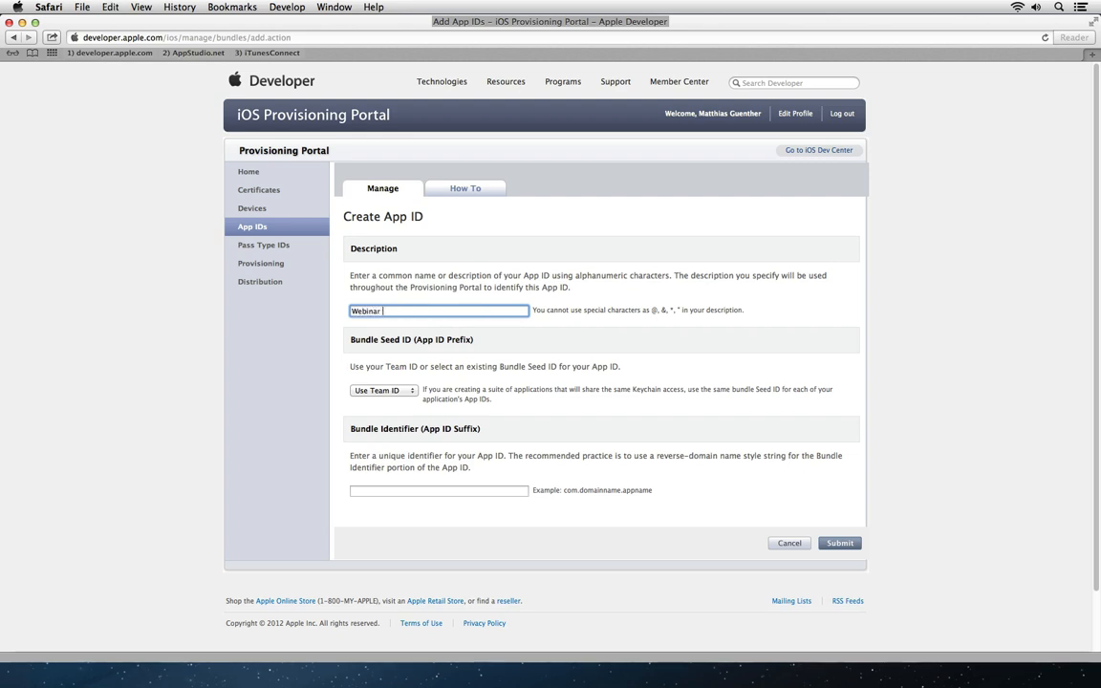
{"action": "type", "text": "App english"}
{"action": "key", "text": "Tab"}
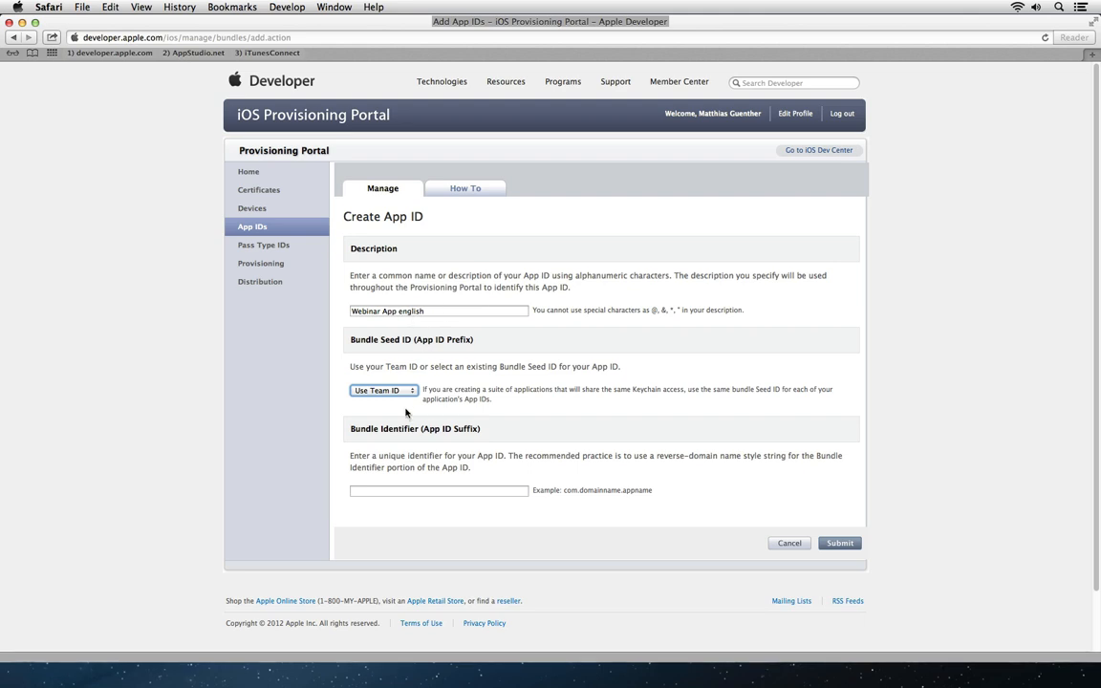
Step: Set the bundle identifier to the reverse-domain ID ending in 'appstudiowebinar' and submit the App ID
{"action": "left_click", "coordinate": [438, 492]}
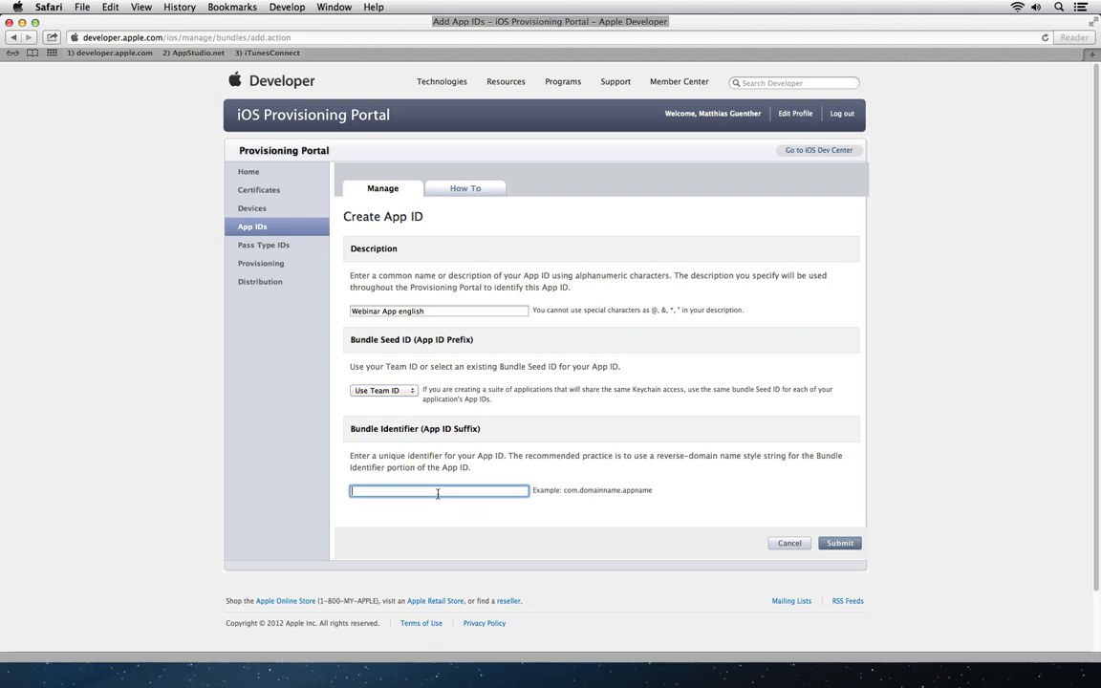
{"action": "key", "text": "super+v"}
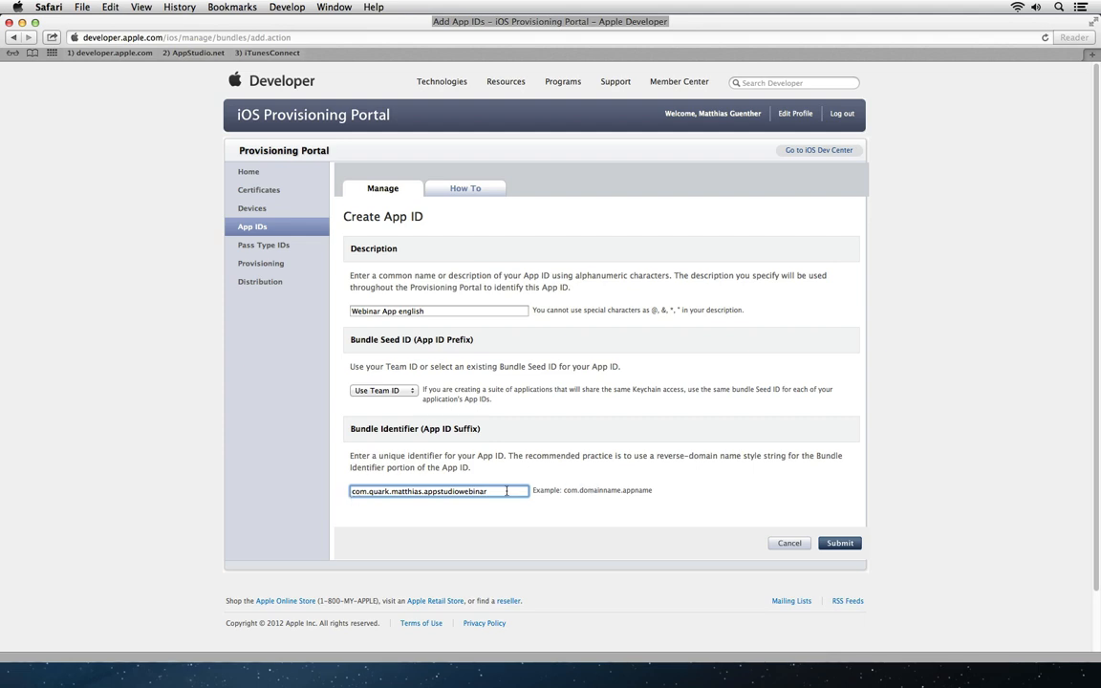
{"action": "left_click", "coordinate": [350, 491]}
{"action": "left_click_drag", "start_coordinate": [349, 491], "coordinate": [498, 492]}
{"action": "key", "text": "super+c"}
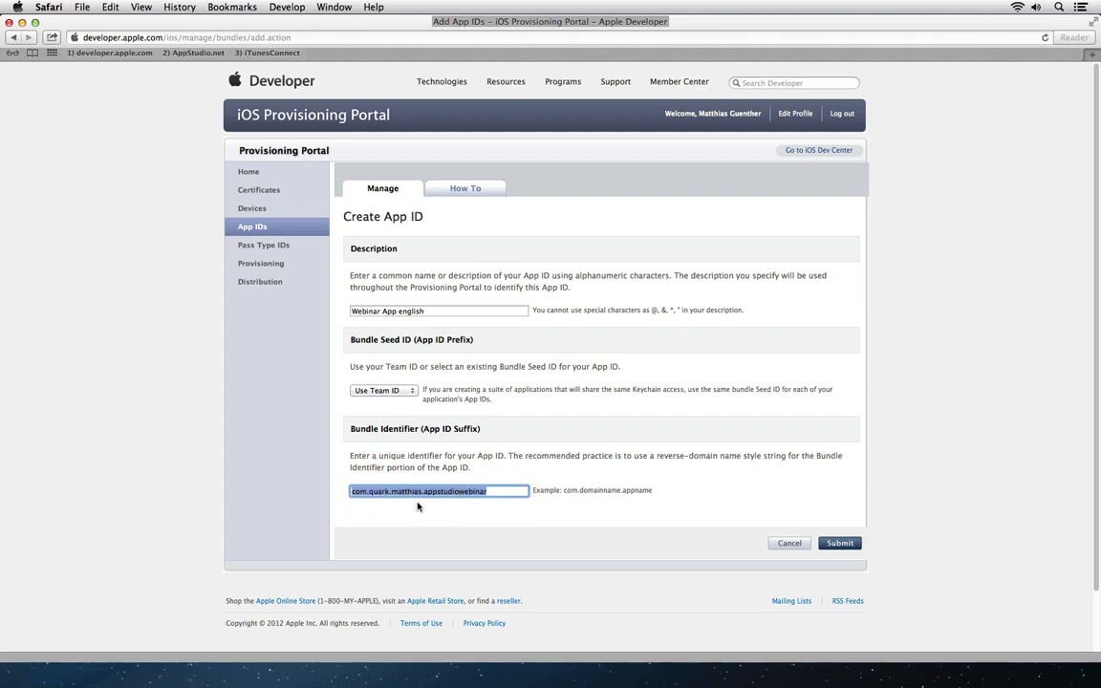
{"action": "type", "text": "com"}
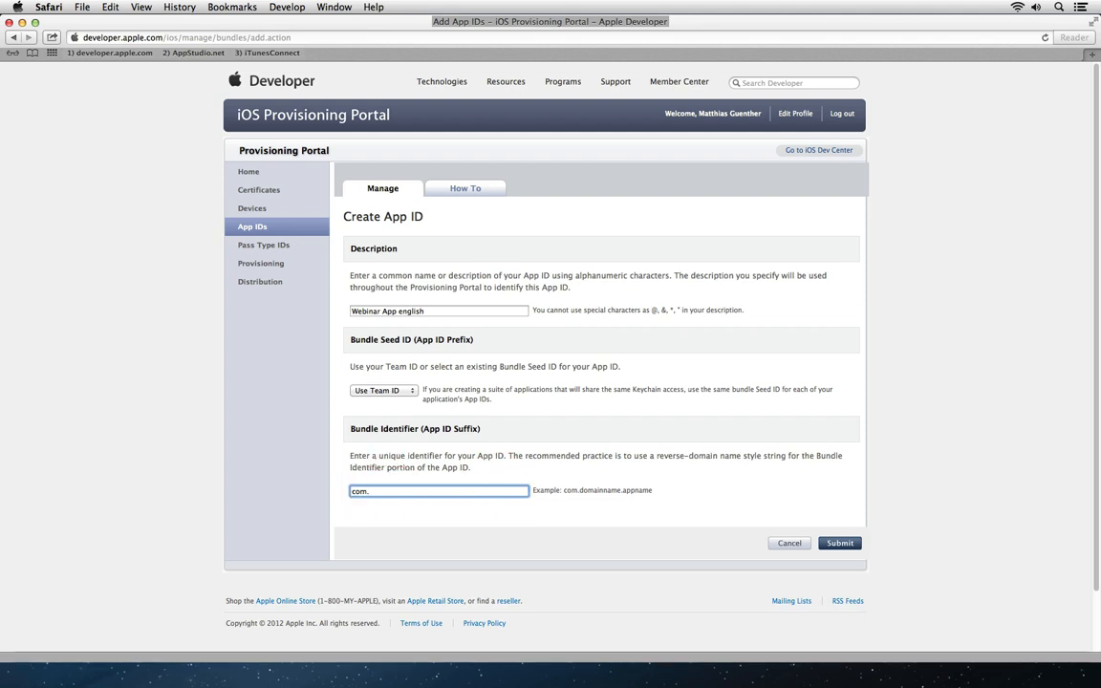
{"action": "type", "text": ".hotmail.youremail"}
{"action": "key", "text": "super+a"}
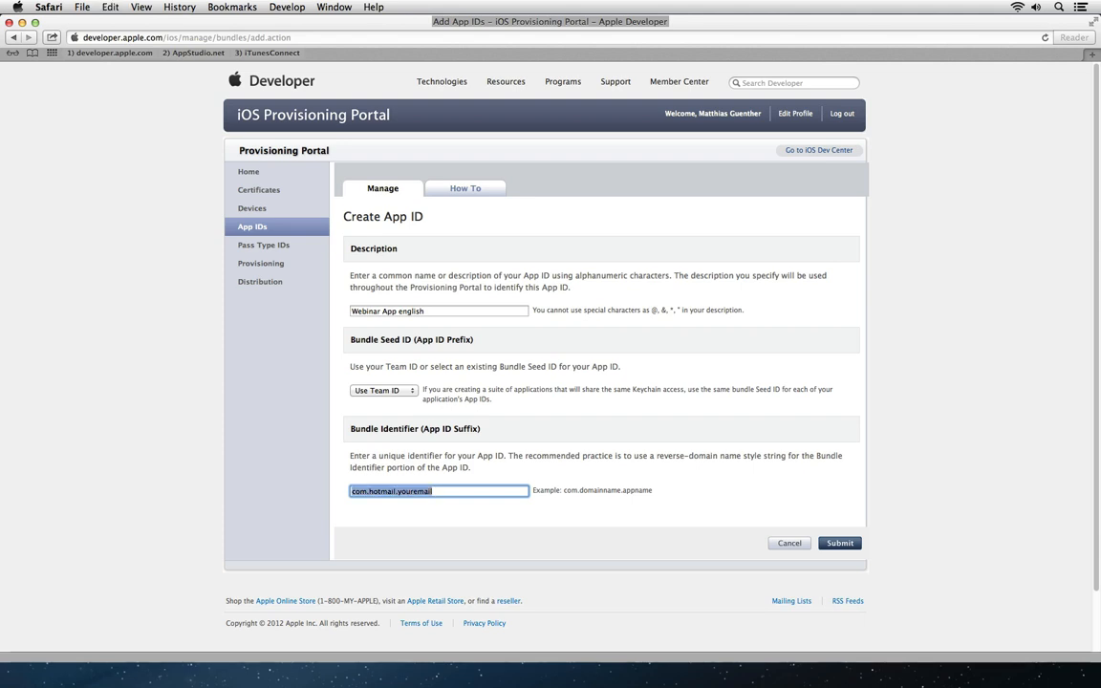
{"action": "type", "text": "com.gmail"}
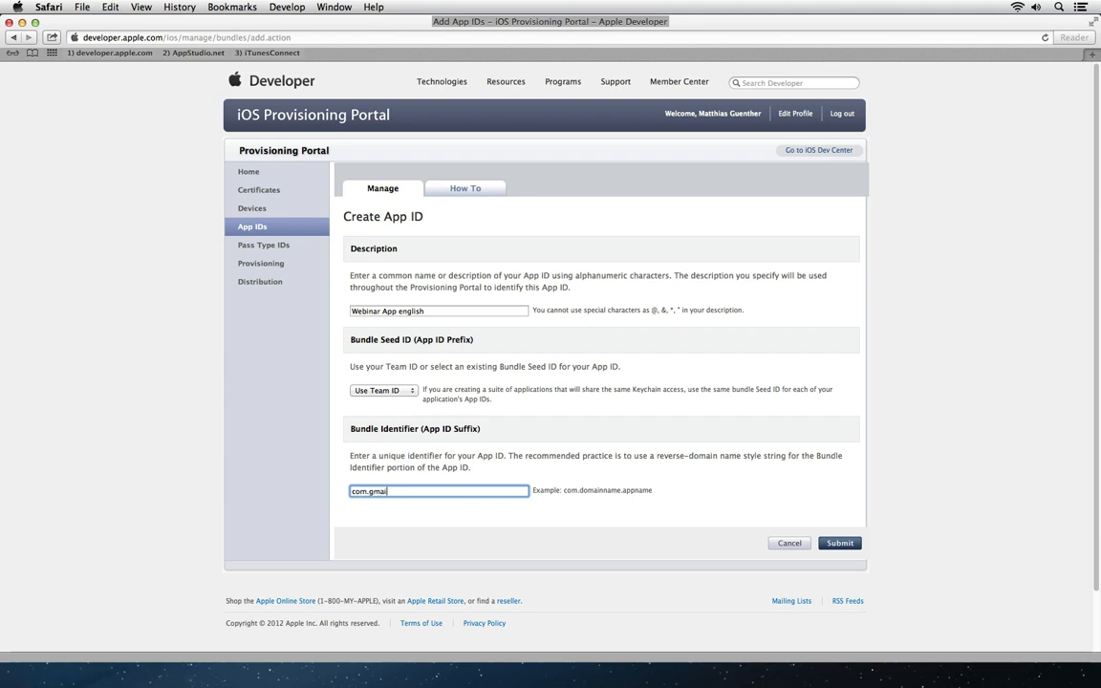
{"action": "type", "text": "c"}
{"action": "type", "text": "yourname.myapp"}
{"action": "key", "text": "super+a"}
{"action": "key", "text": "super+v"}
{"action": "left_click", "coordinate": [858, 544]}
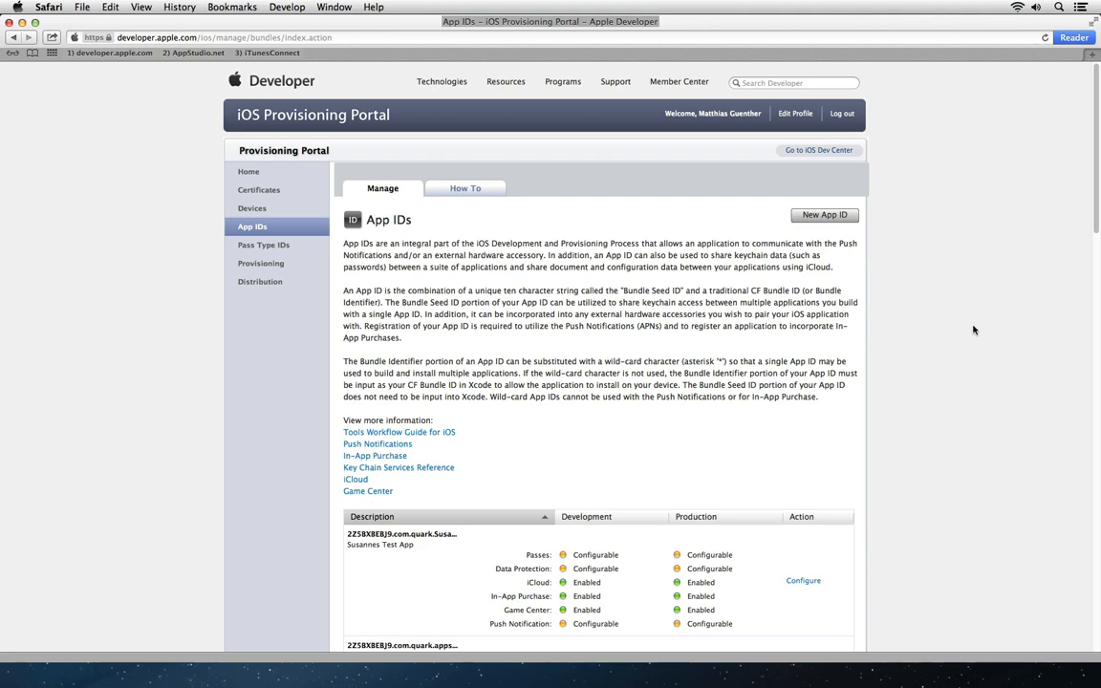
Step: Open the Configure page for the Webinar App english App ID
{"action": "left_click_drag", "start_coordinate": [1093, 208], "coordinate": [1069, 293]}
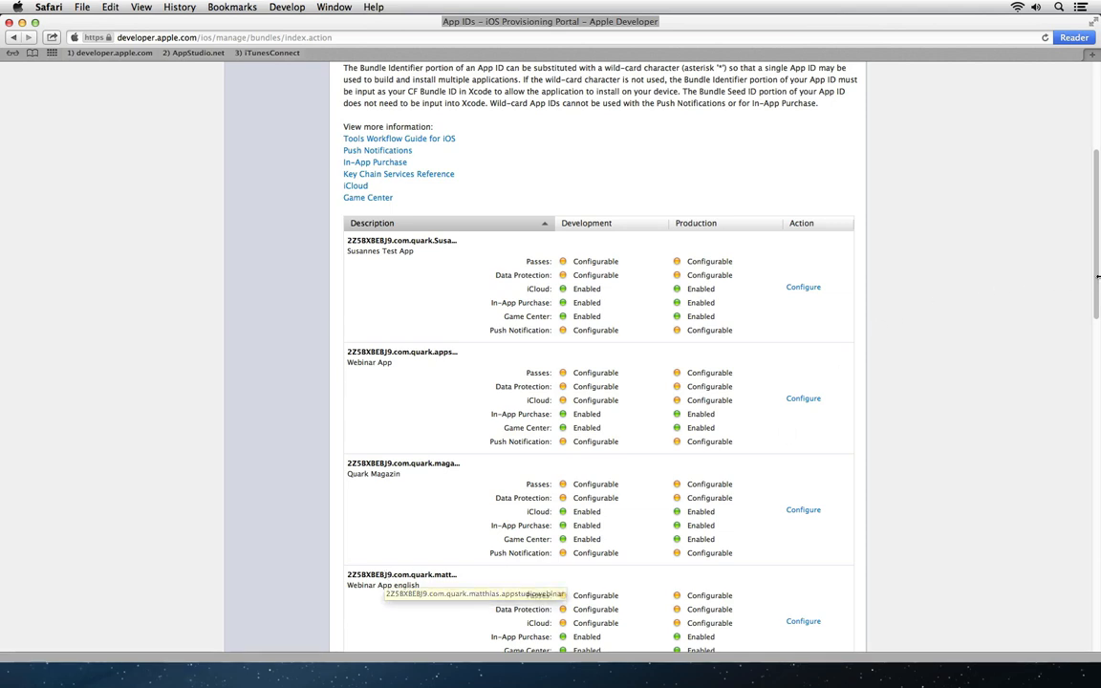
{"action": "left_click_drag", "start_coordinate": [1093, 287], "coordinate": [1093, 344]}
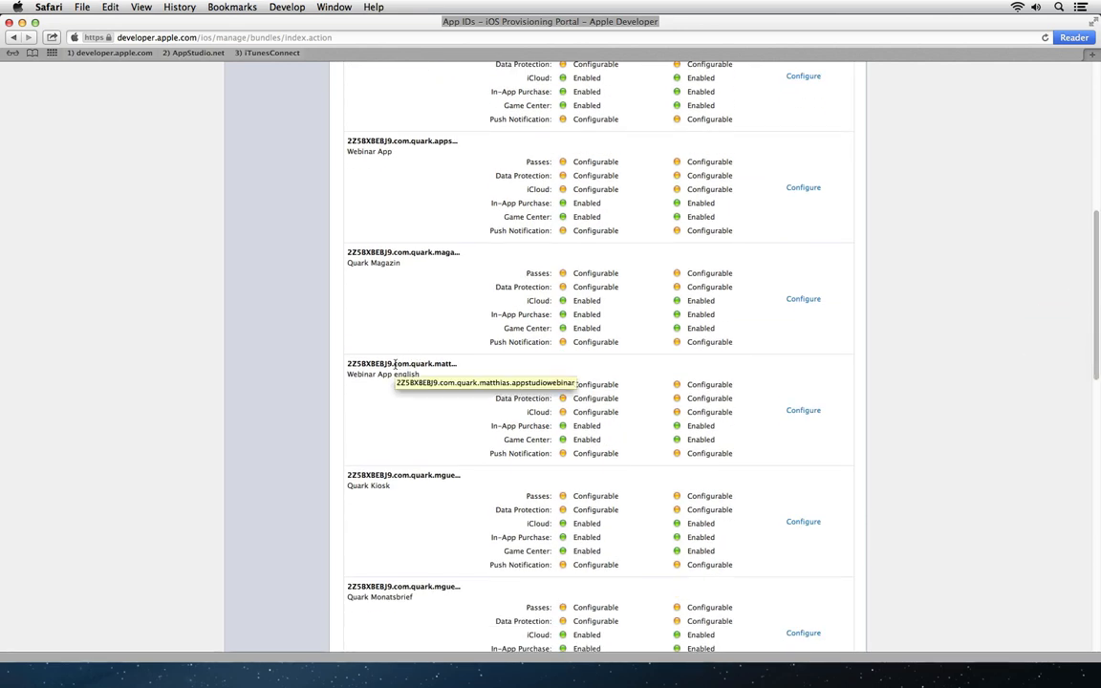
{"action": "left_click", "coordinate": [802, 411]}
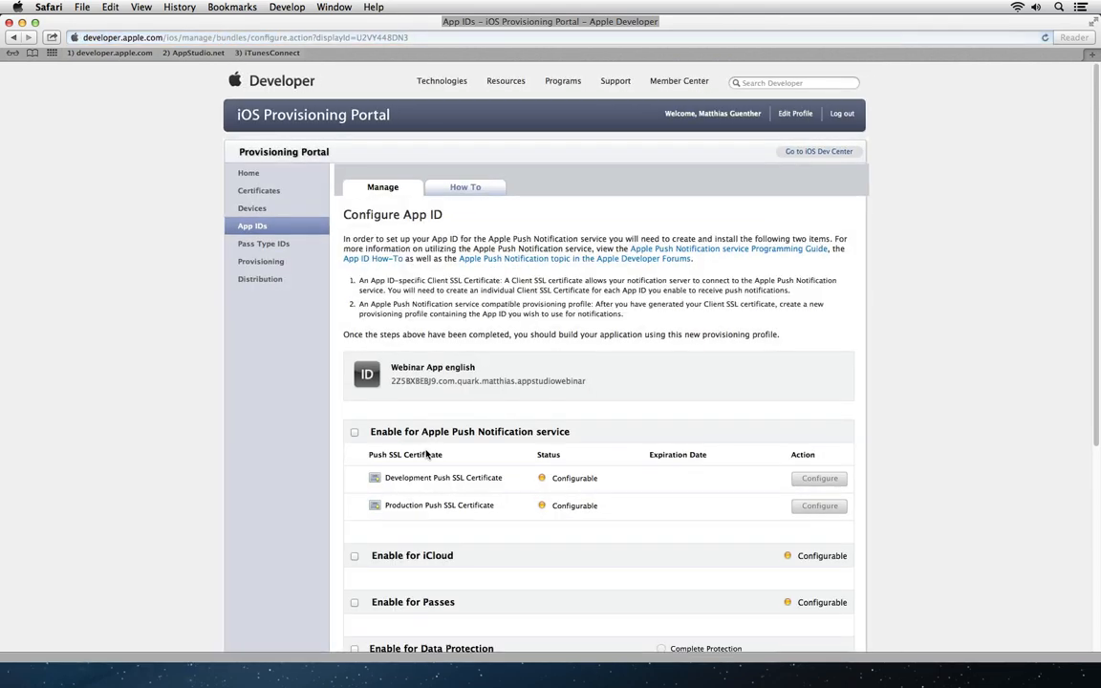
Step: Scroll down the Configure App ID page and go to the Pass Type IDs section
{"action": "mouse_move", "coordinate": [1093, 242]}
{"action": "left_mouse_down"}
{"action": "mouse_move", "coordinate": [1093, 361]}
{"action": "mouse_move", "coordinate": [1093, 273]}
{"action": "mouse_move", "coordinate": [1093, 321]}
{"action": "left_mouse_up"}
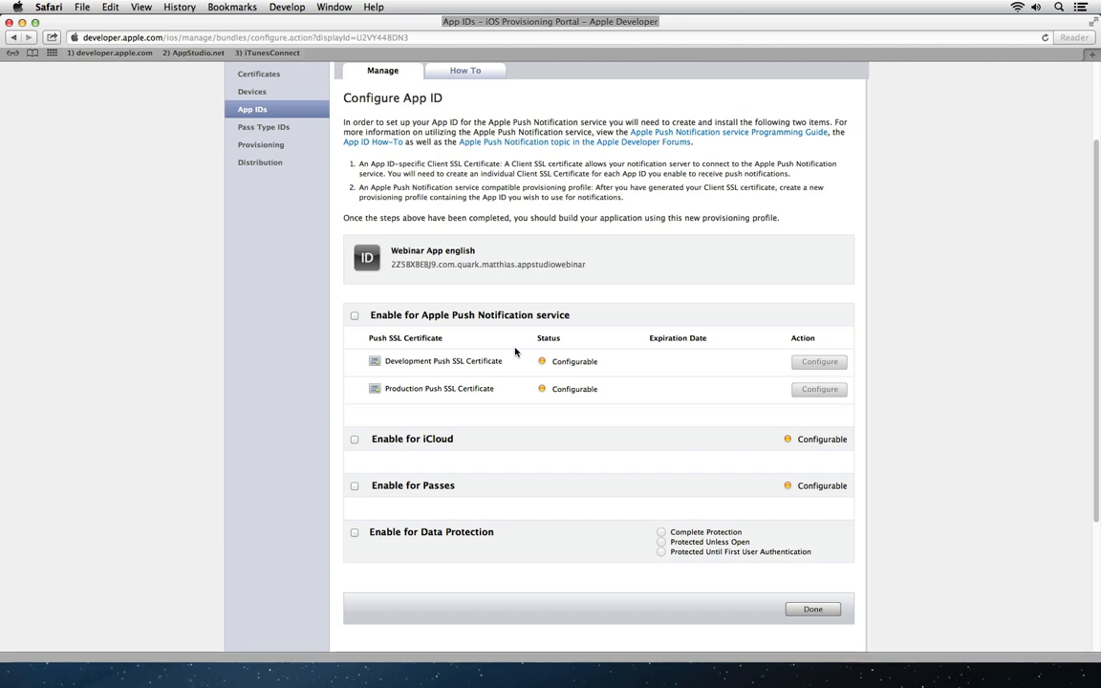
{"action": "left_click", "coordinate": [286, 127]}
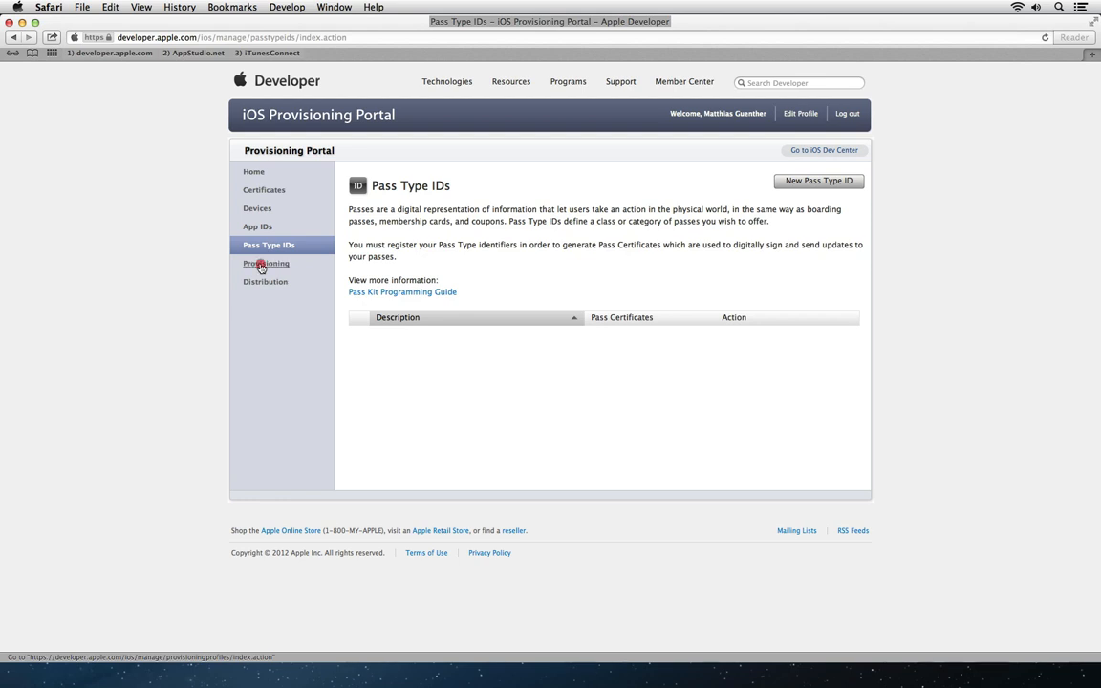
Step: Open the Provisioning section and tick, then untick, the App Studio profile's checkbox
{"action": "left_click", "coordinate": [260, 266]}
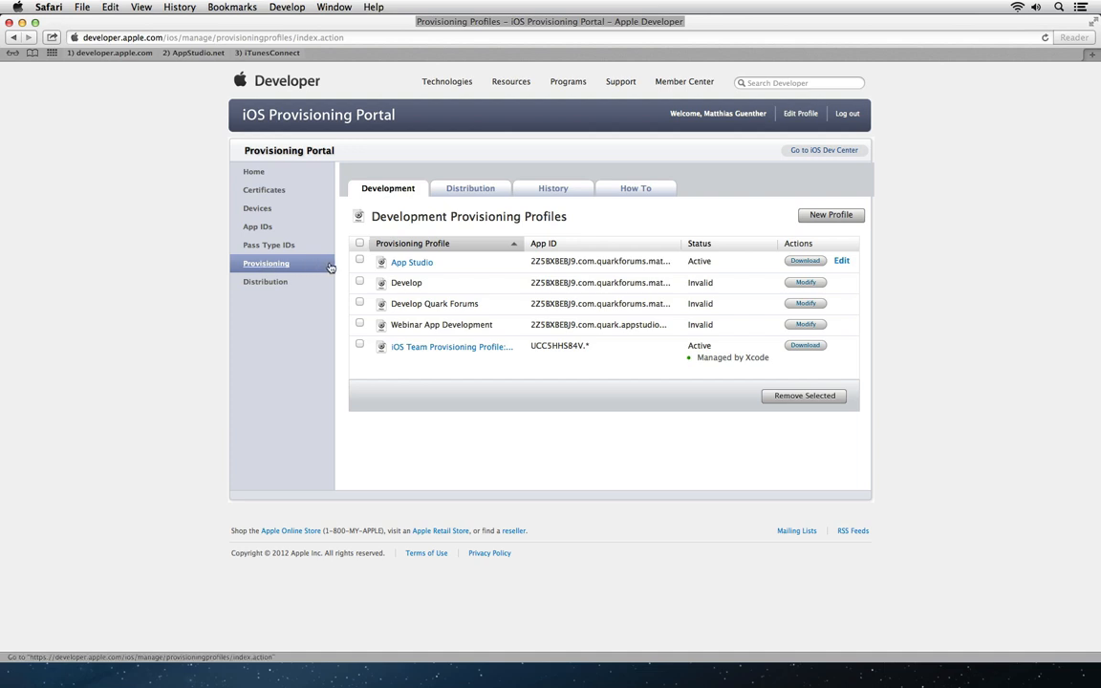
{"action": "left_click", "coordinate": [359, 260]}
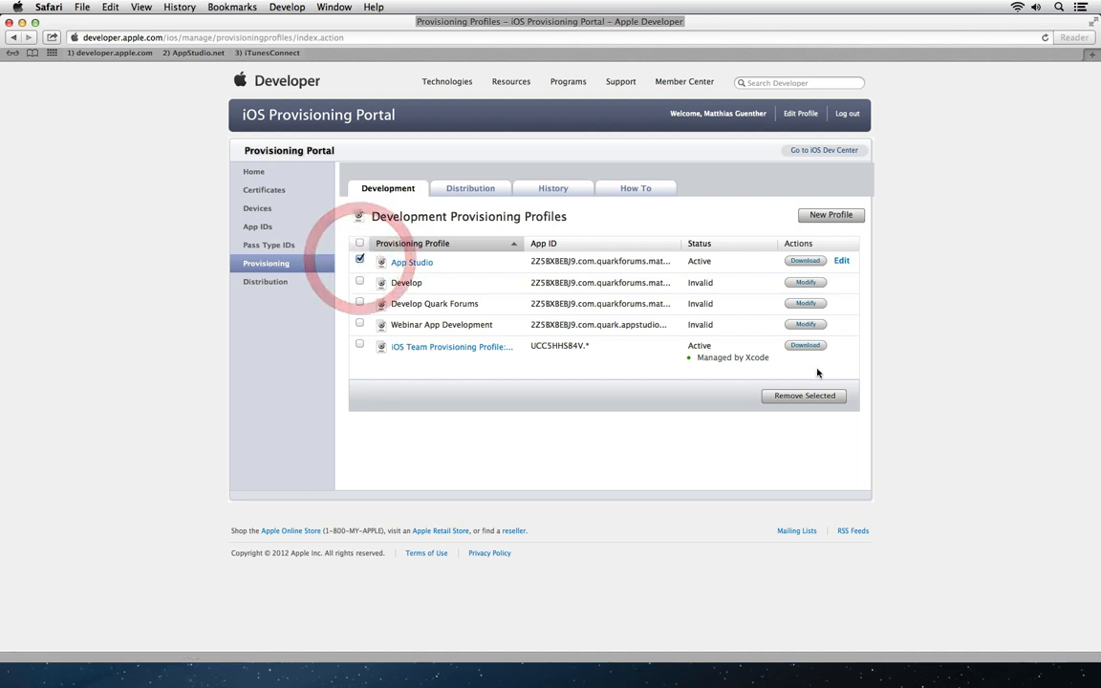
{"action": "left_click", "coordinate": [360, 260]}
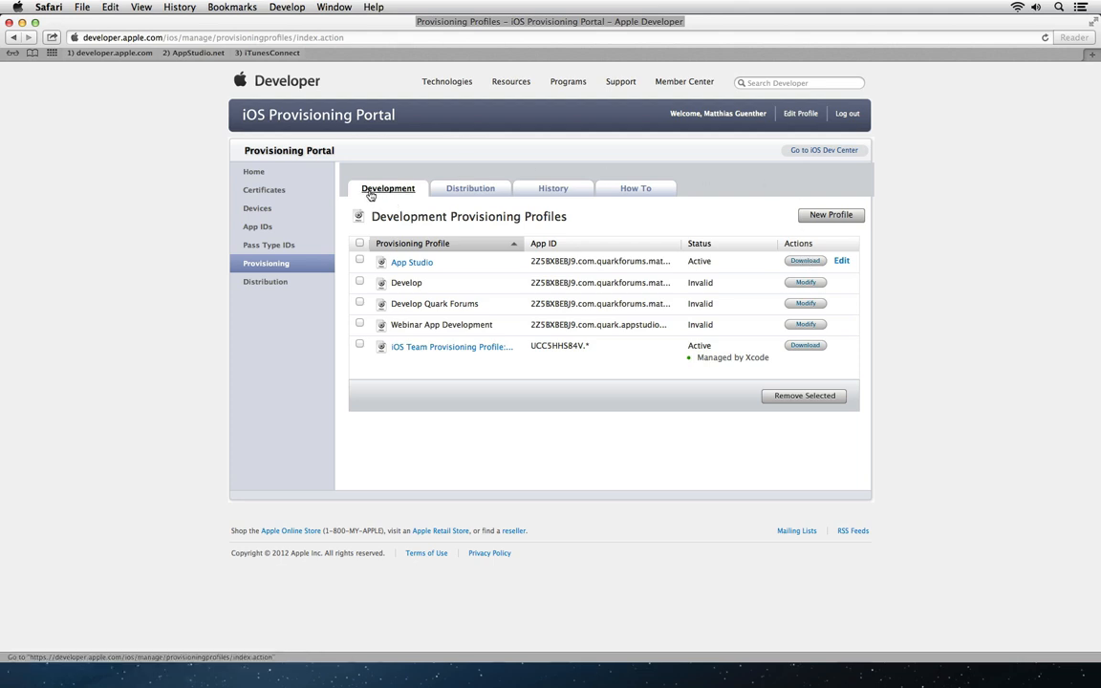
Step: Start a new development provisioning profile named 'webinar english development'
{"action": "left_click", "coordinate": [834, 221]}
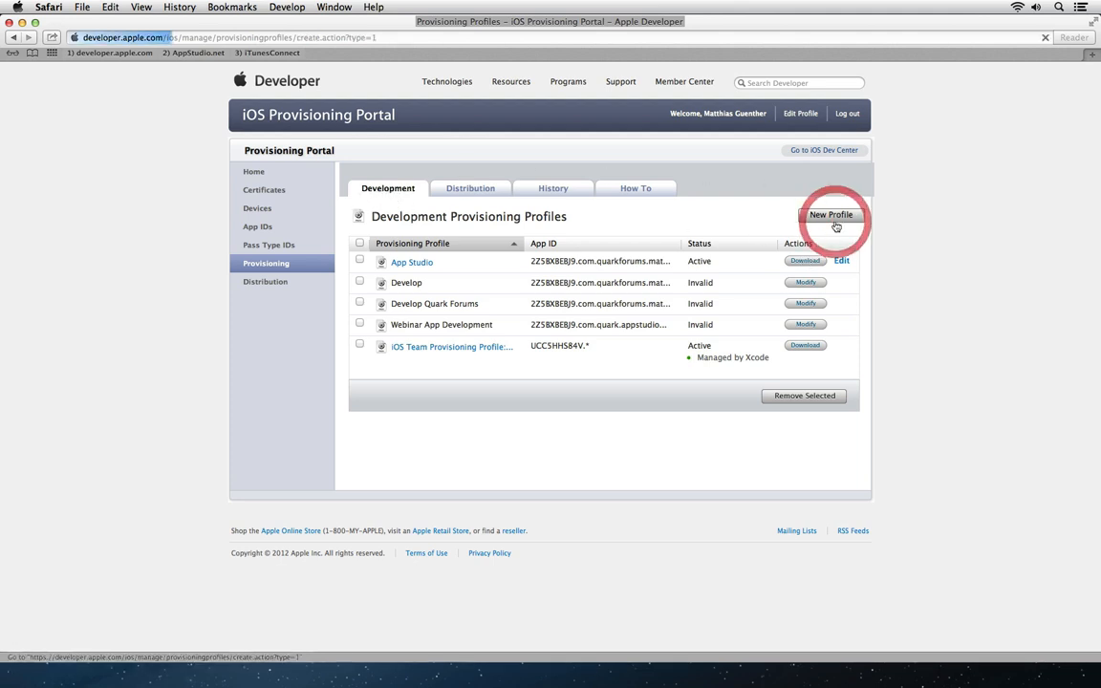
{"action": "left_click", "coordinate": [484, 275]}
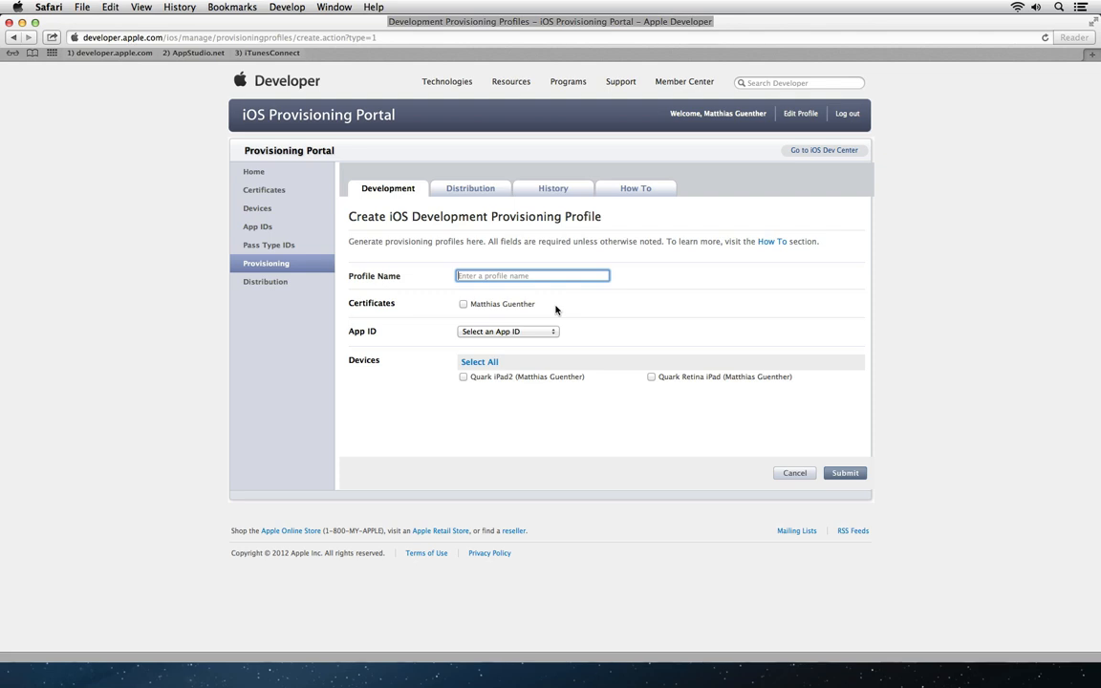
{"action": "type", "text": "webinar english development"}
{"action": "key", "text": "Tab"}
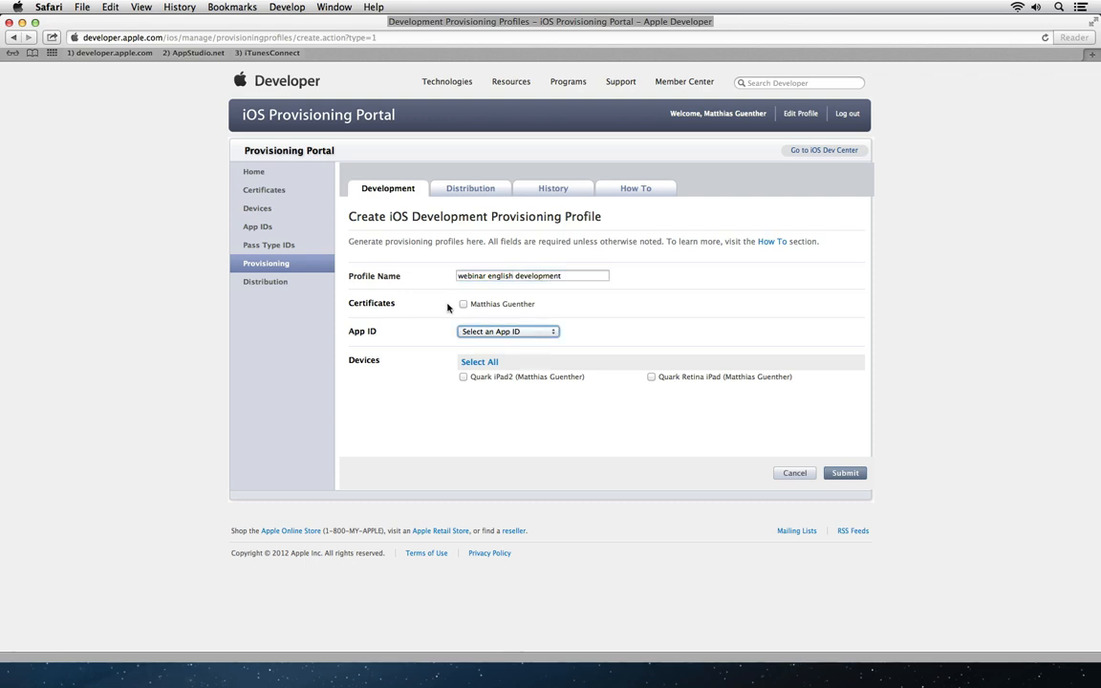
Step: Give the profile the certificate, Webinar App english, Quark iPad2 and Quark Retina iPad, submit, and refresh
{"action": "left_click", "coordinate": [463, 304]}
{"action": "left_click", "coordinate": [548, 331]}
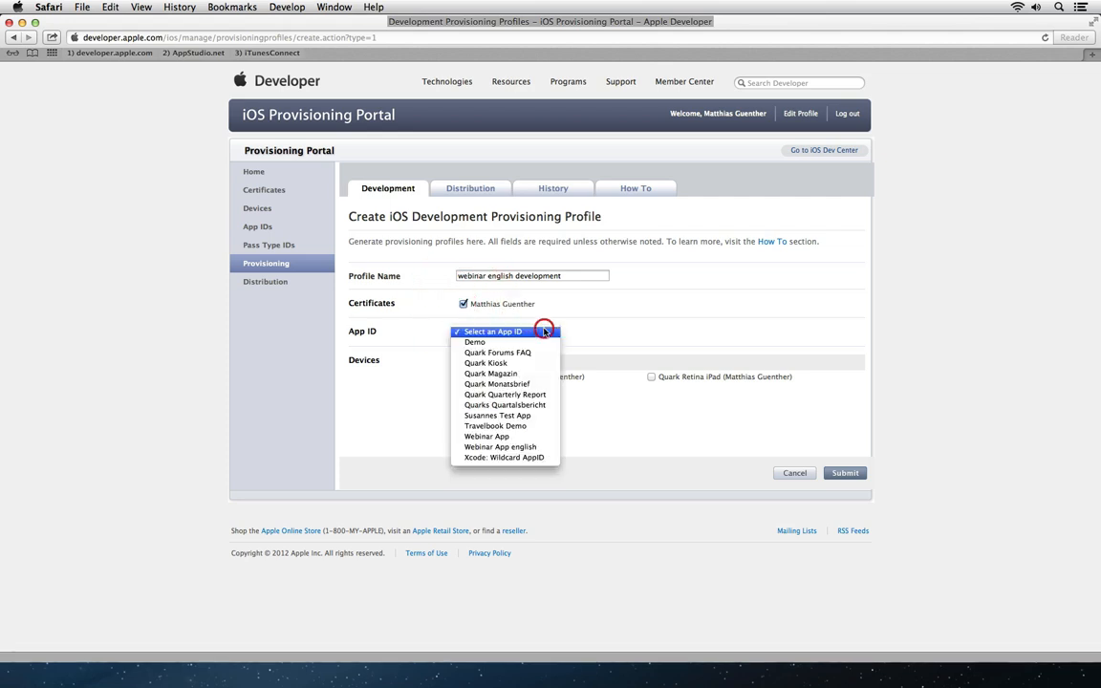
{"action": "left_click", "coordinate": [528, 447]}
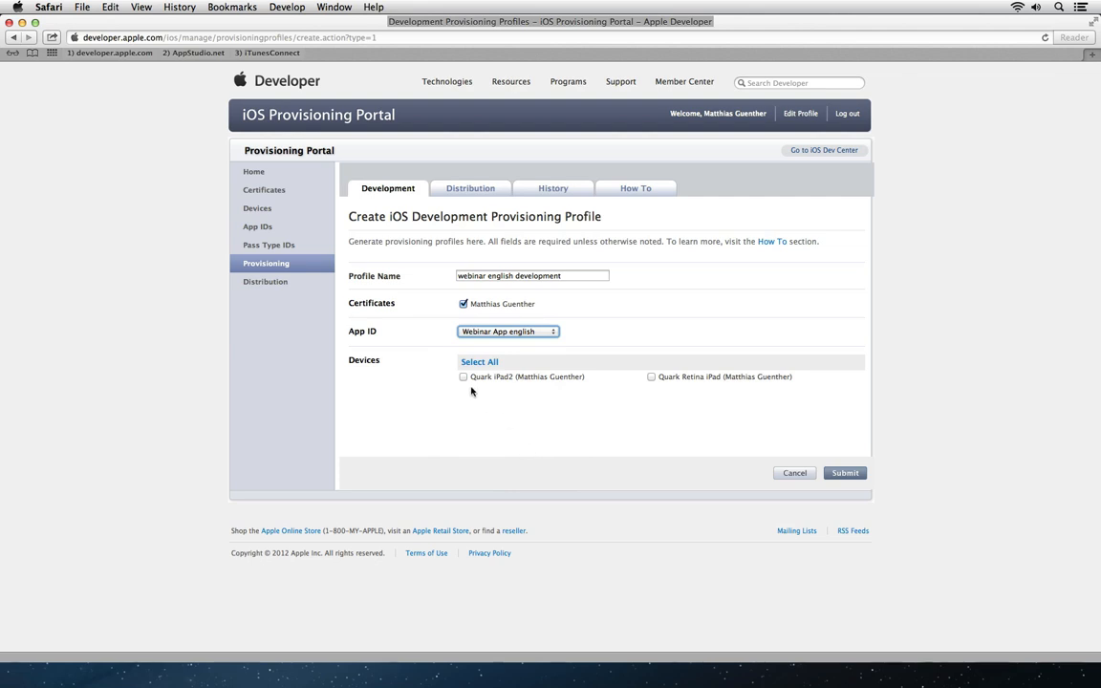
{"action": "left_click", "coordinate": [464, 376]}
{"action": "left_click", "coordinate": [652, 377]}
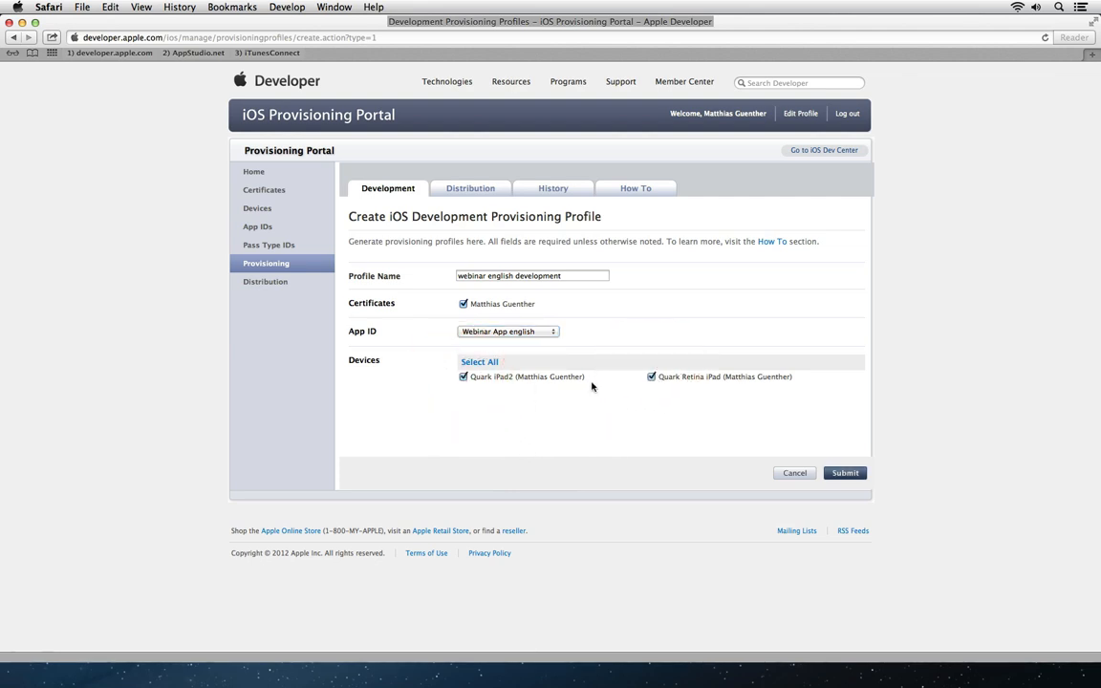
{"action": "left_click", "coordinate": [855, 475]}
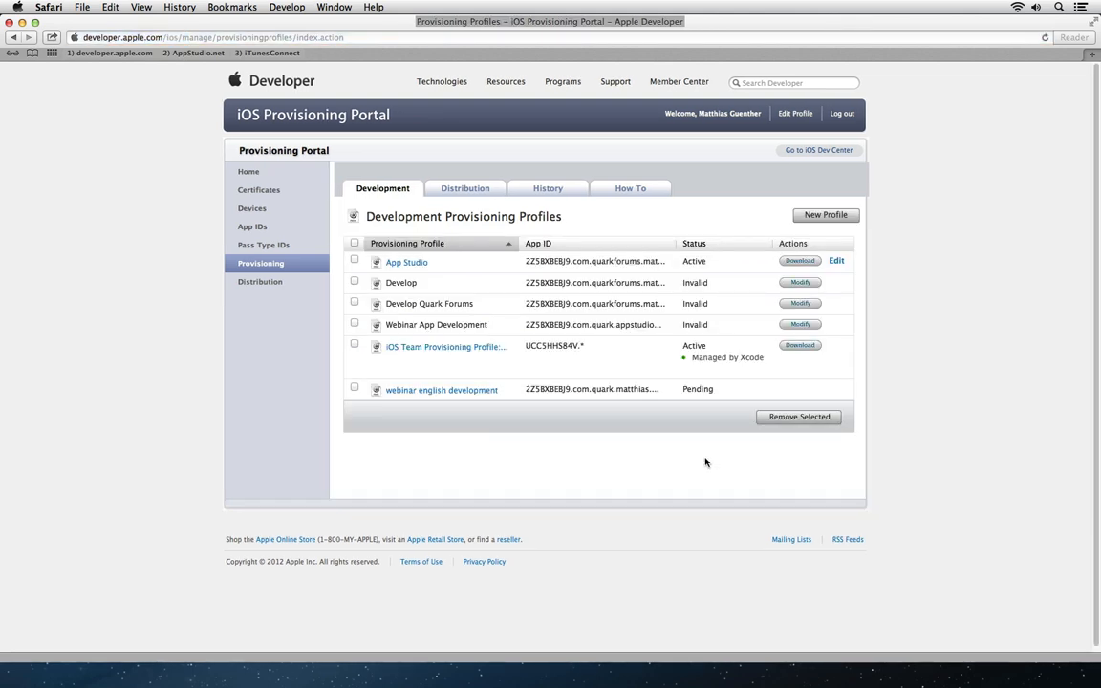
{"action": "left_click", "coordinate": [382, 188]}
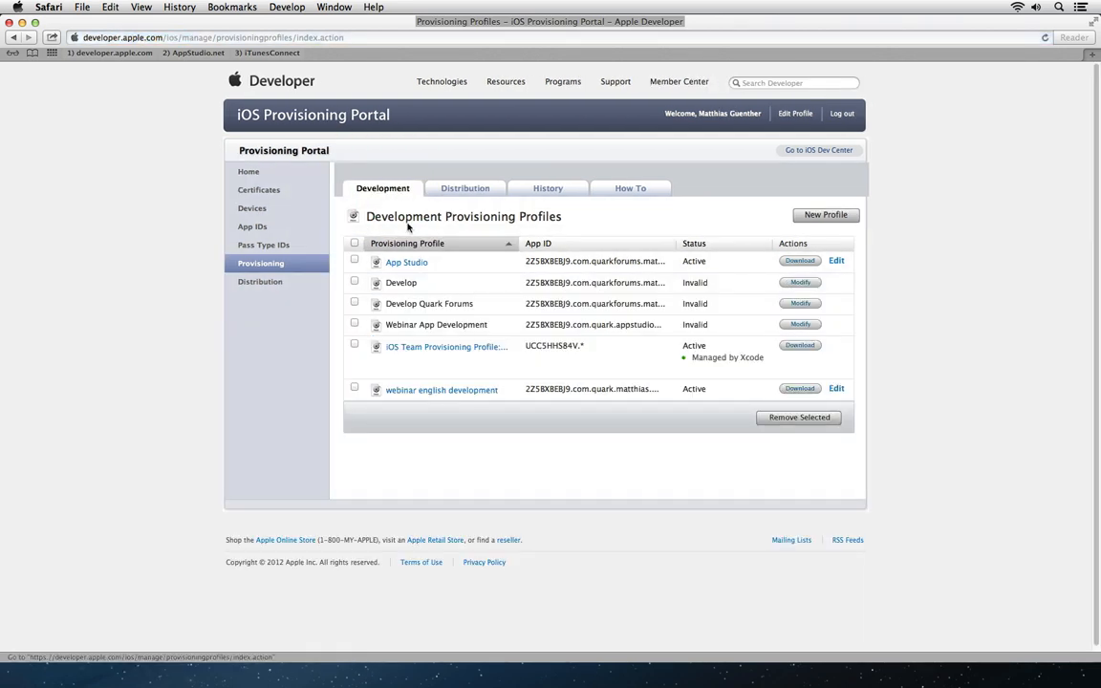
Step: Submit Ad Hoc profile 'webinar english adhoc' for Webinar App english with Quark iPad2 and Quark Retina iPad
{"action": "left_click", "coordinate": [483, 190]}
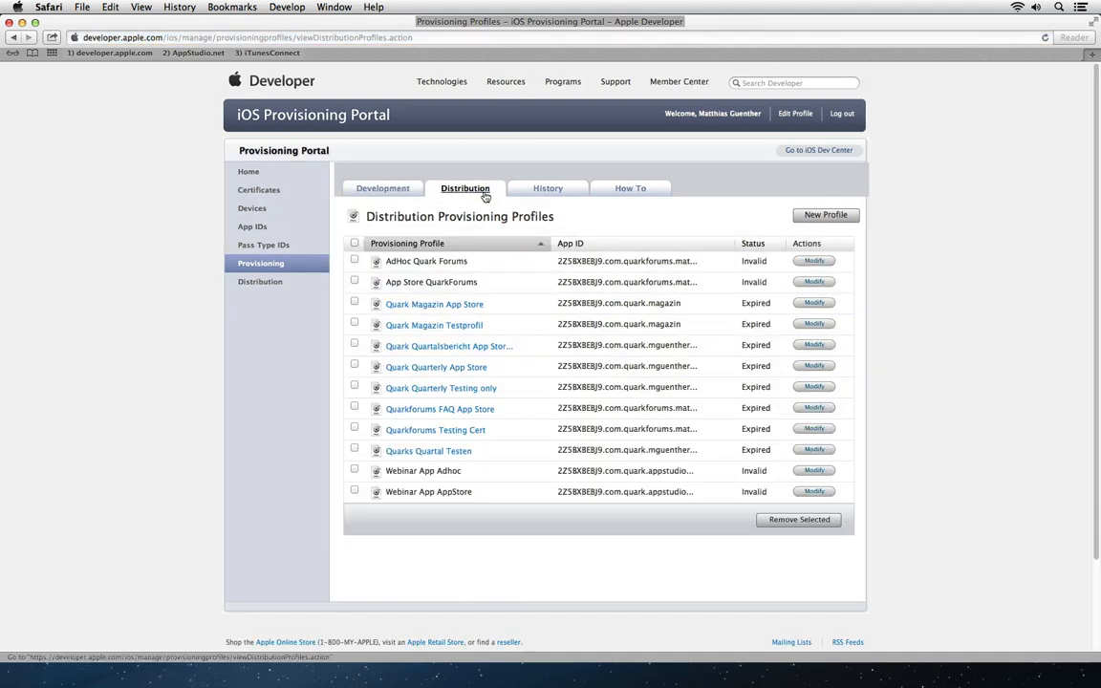
{"action": "left_click", "coordinate": [826, 214]}
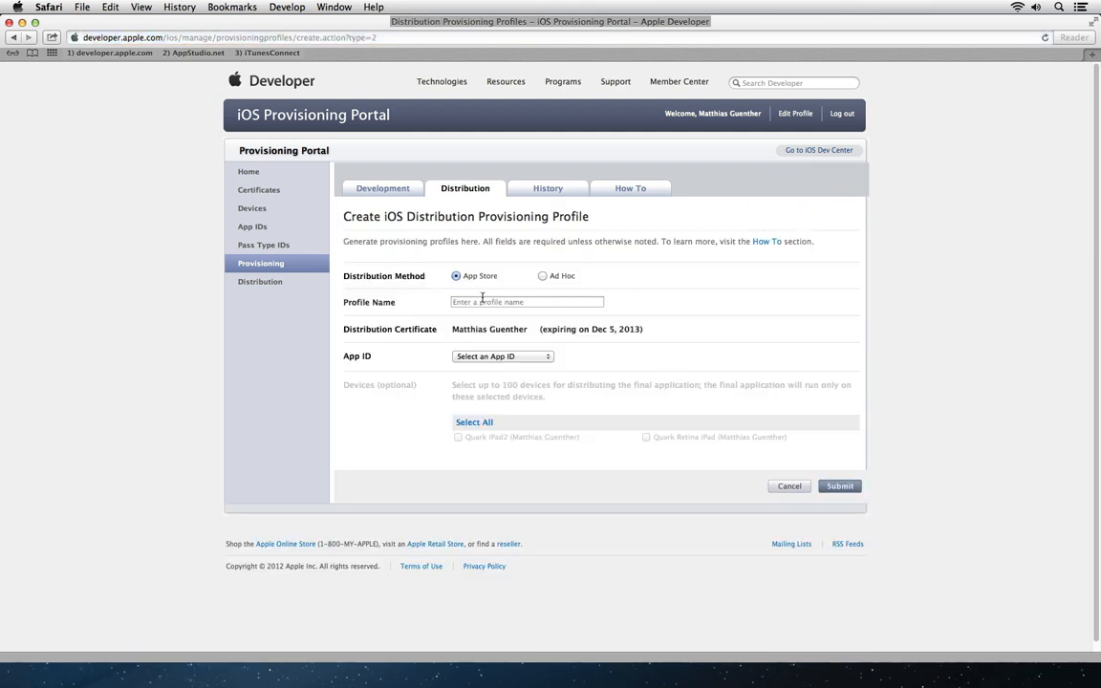
{"action": "left_click", "coordinate": [543, 275]}
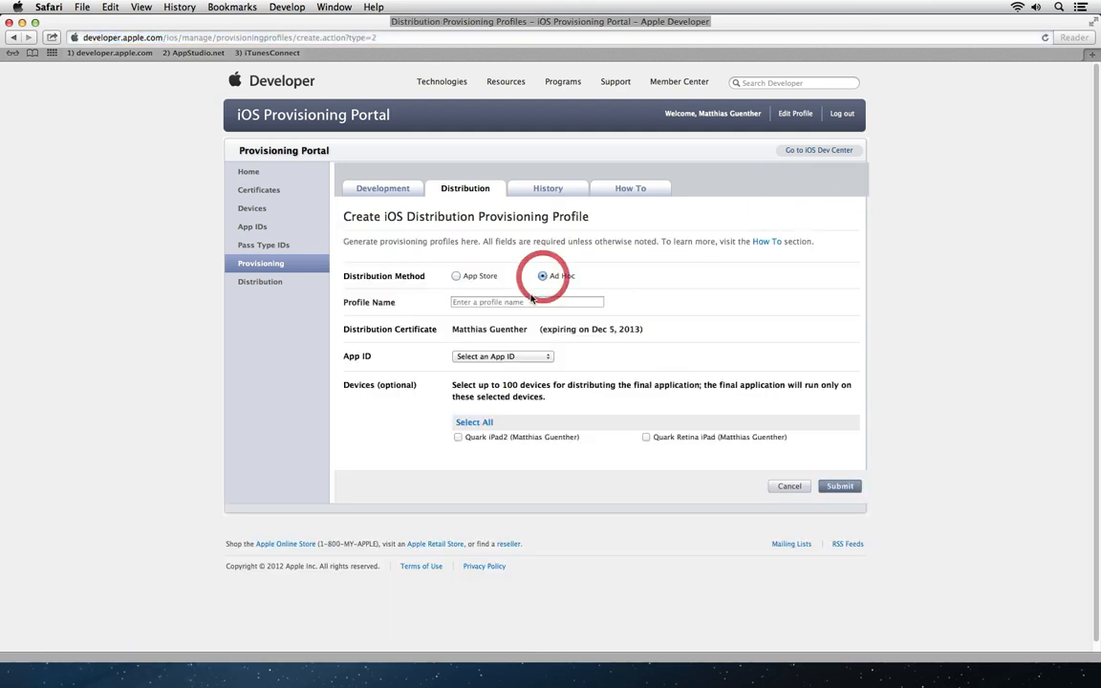
{"action": "left_click", "coordinate": [528, 301]}
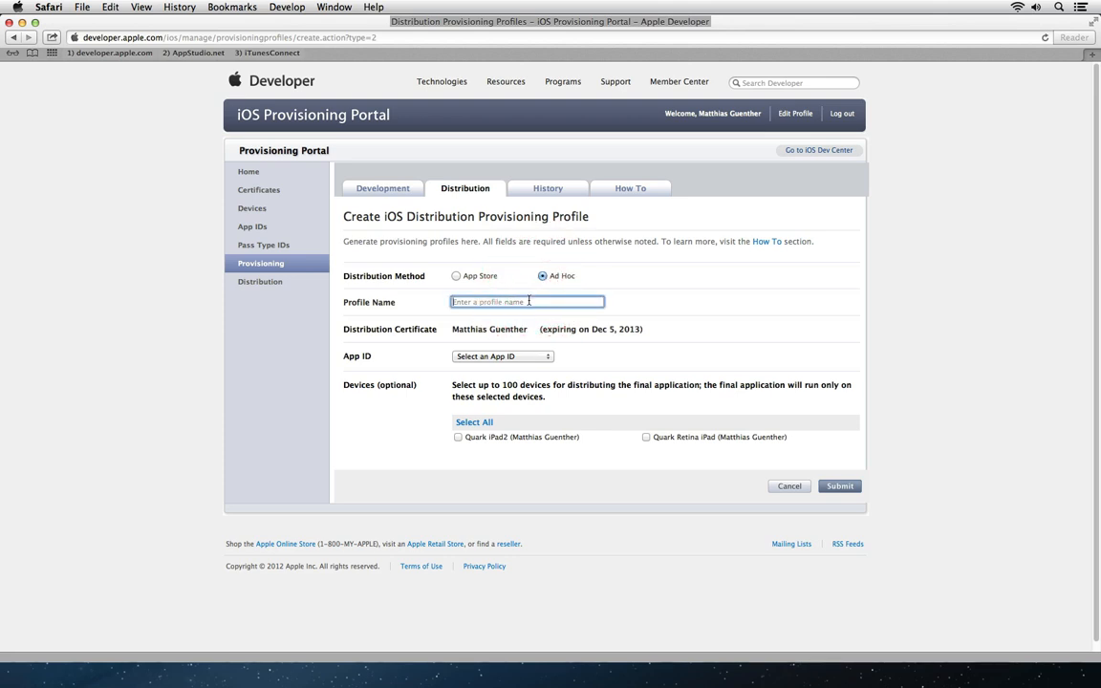
{"action": "type", "text": "webinar english adhoc"}
{"action": "left_click", "coordinate": [508, 359]}
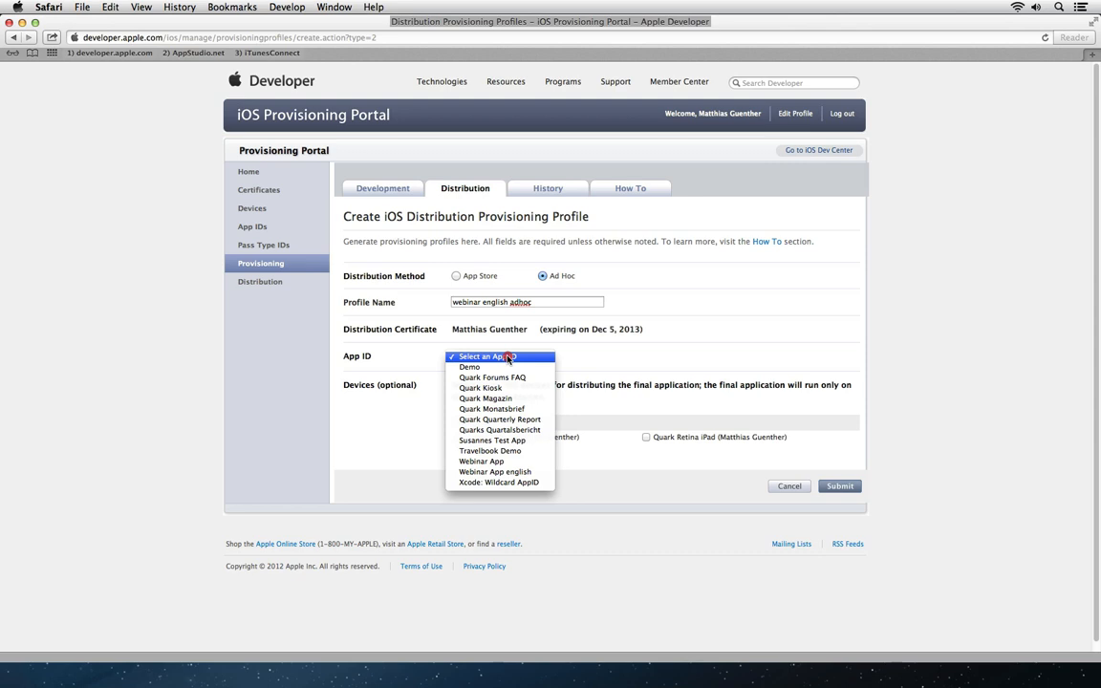
{"action": "left_click", "coordinate": [531, 475]}
{"action": "left_click", "coordinate": [456, 436]}
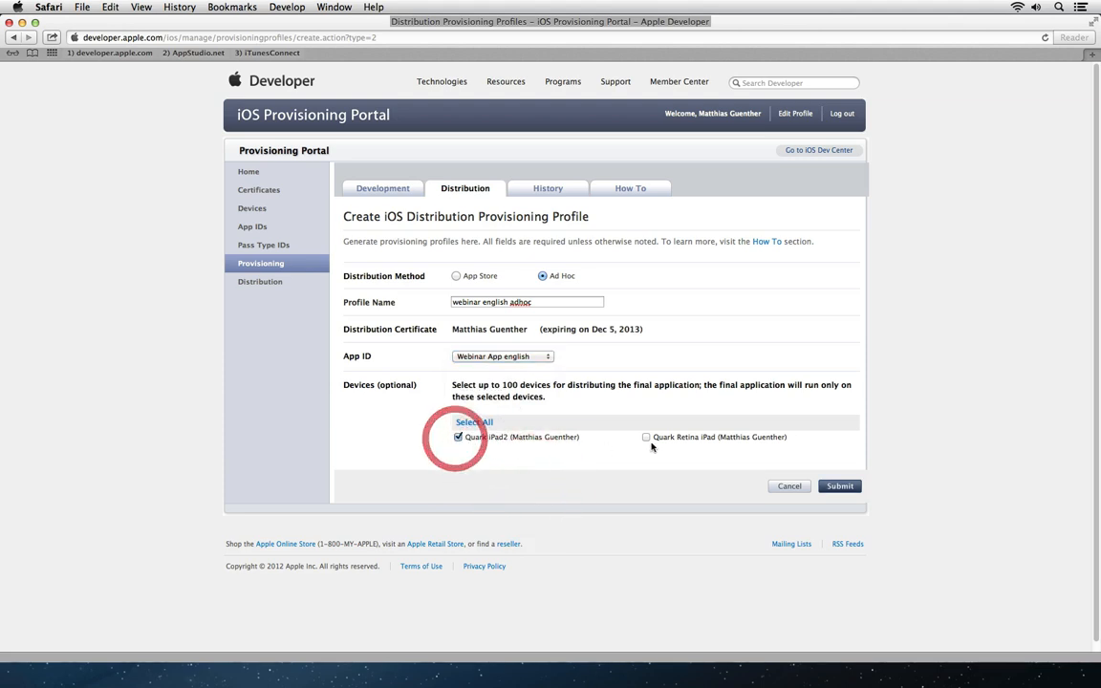
{"action": "left_click", "coordinate": [646, 437]}
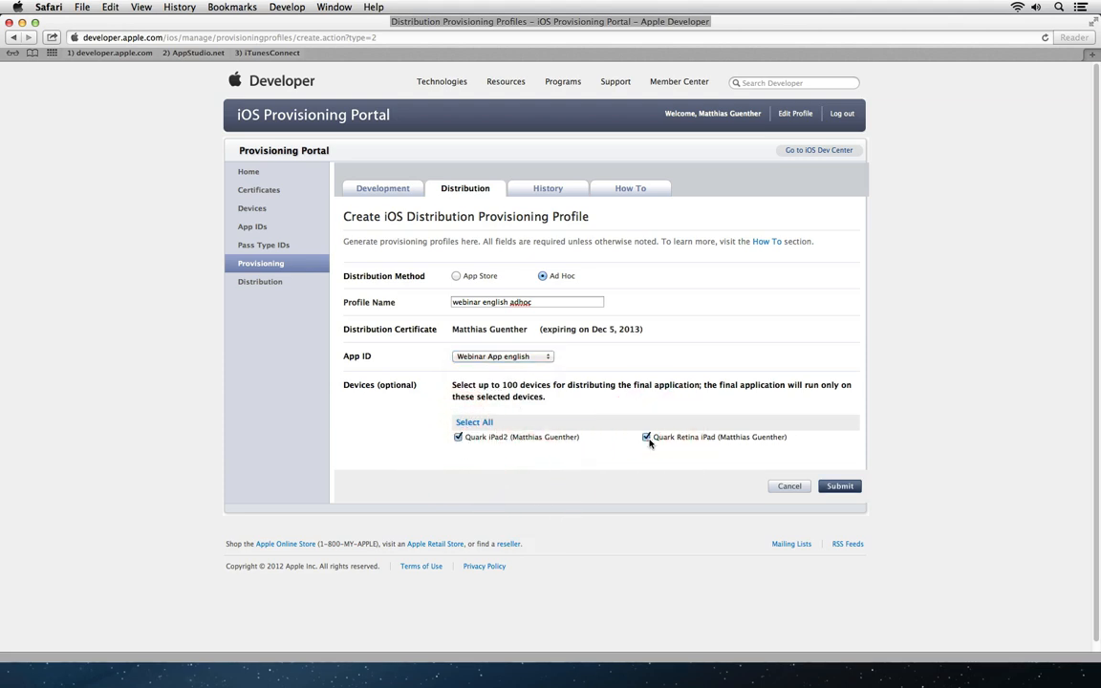
{"action": "left_click", "coordinate": [848, 487]}
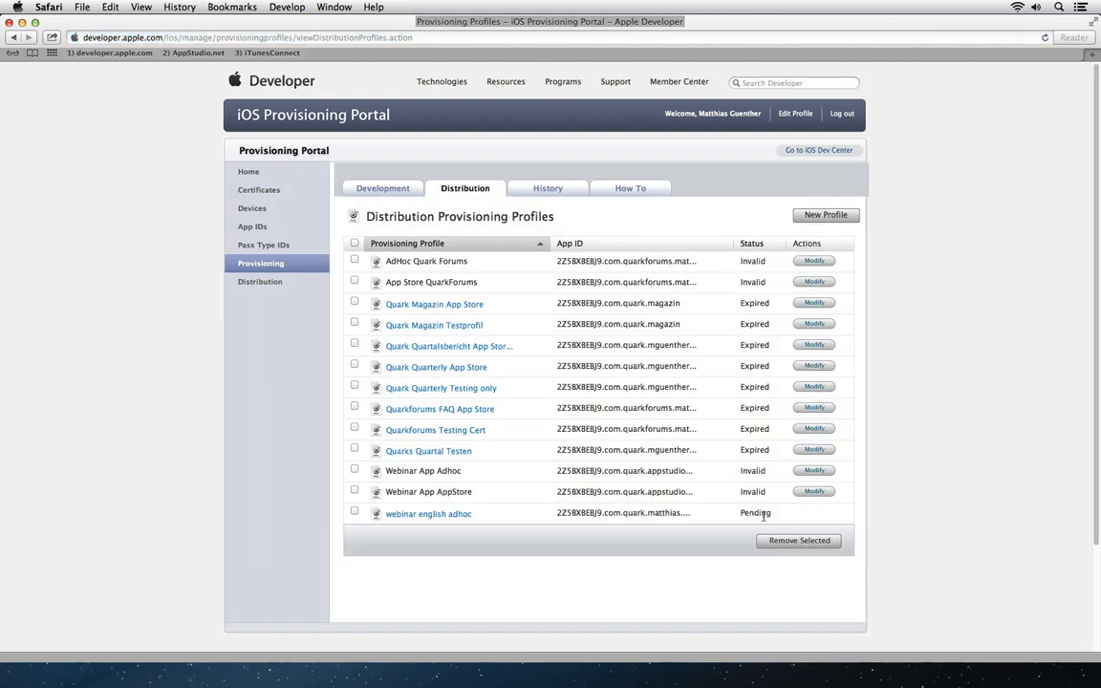
Step: Refresh the distribution profiles and start a new profile named 'webinar english appstore'
{"action": "right_click", "coordinate": [466, 191]}
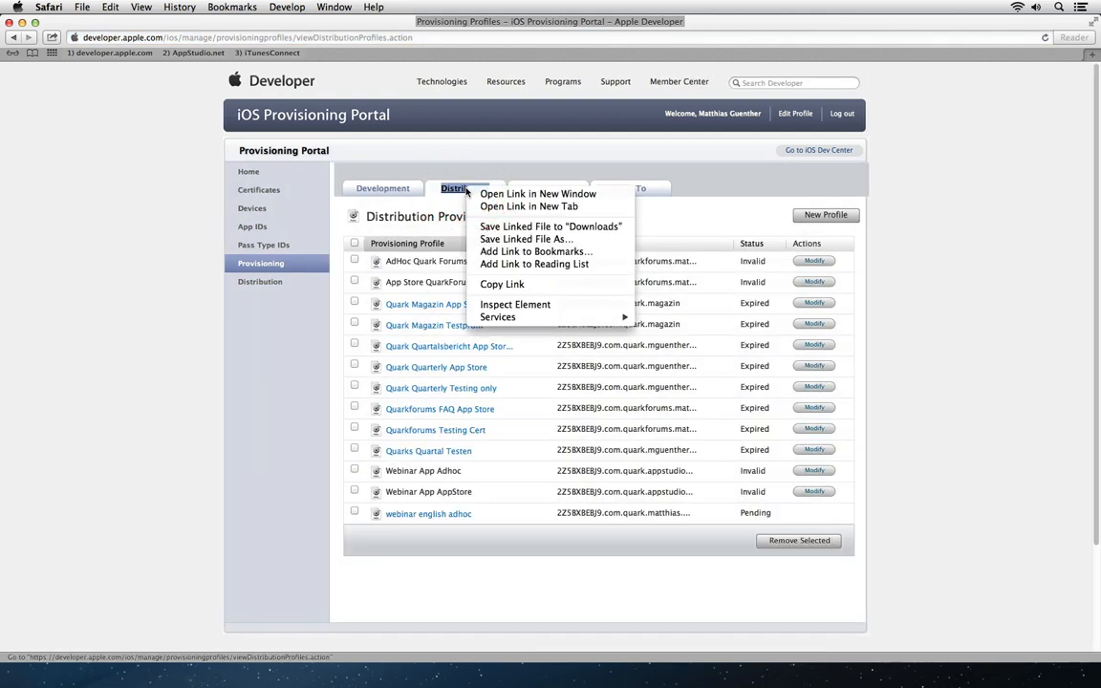
{"action": "left_click", "coordinate": [464, 189]}
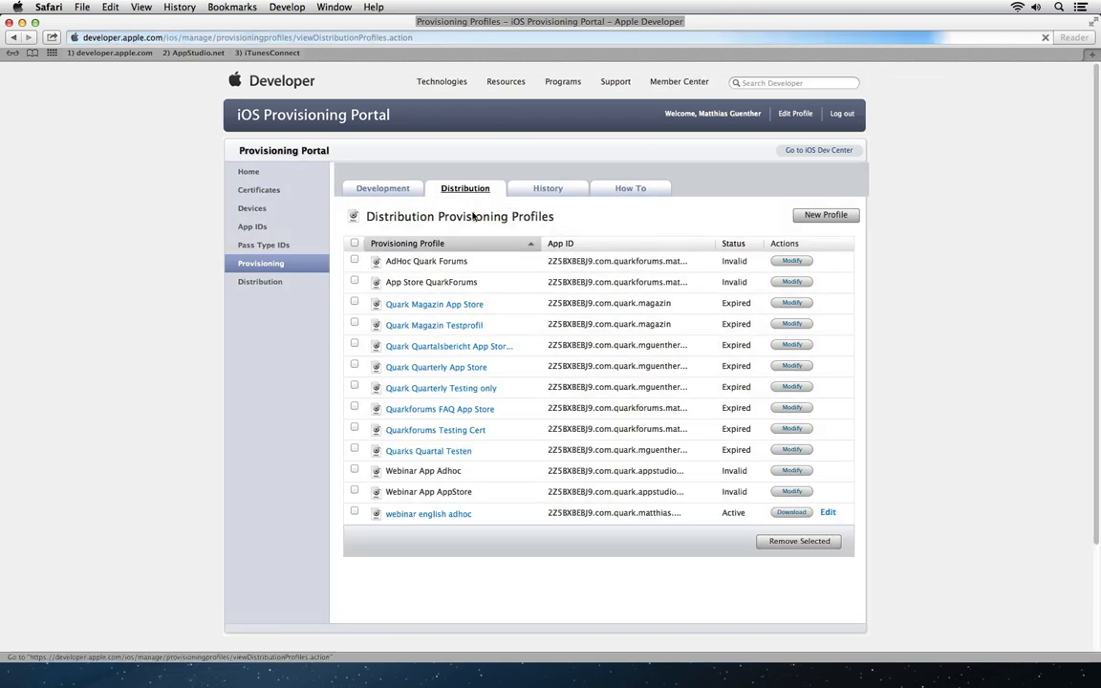
{"action": "left_click", "coordinate": [825, 215]}
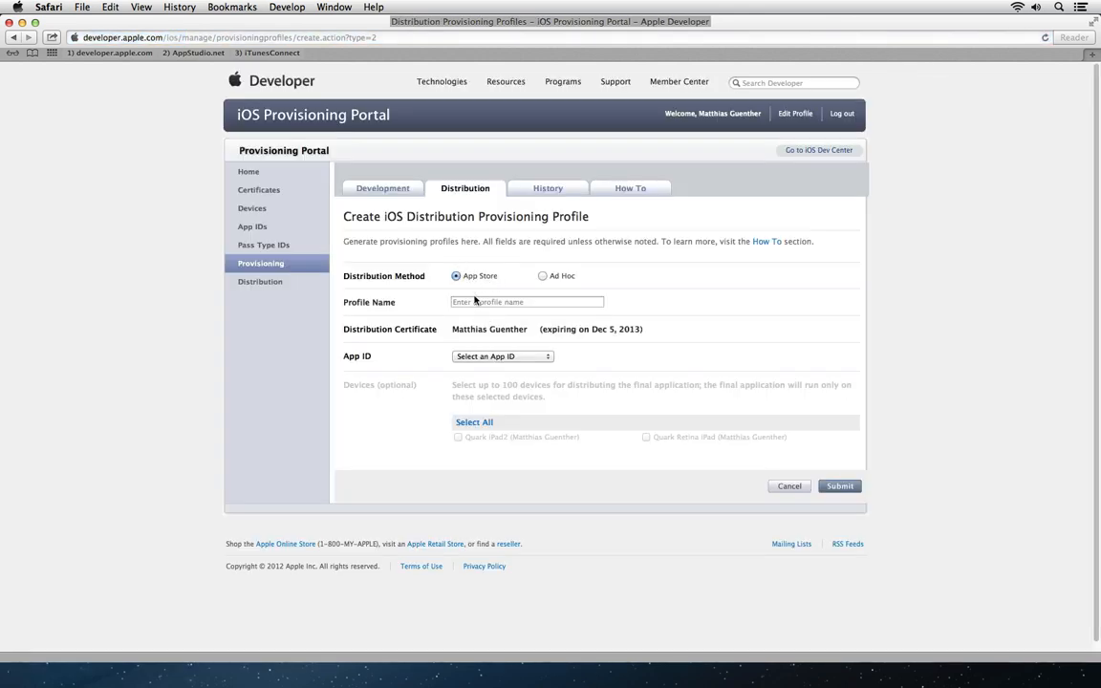
{"action": "left_click", "coordinate": [472, 304]}
{"action": "type", "text": "webina"}
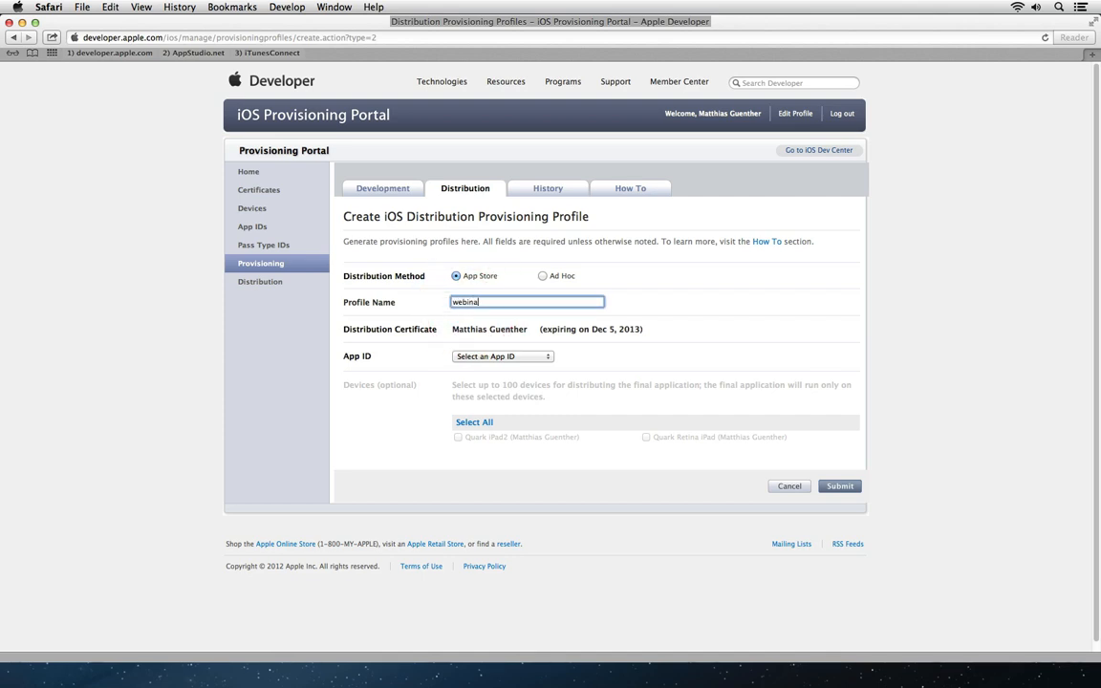
{"action": "type", "text": "r english appstore"}
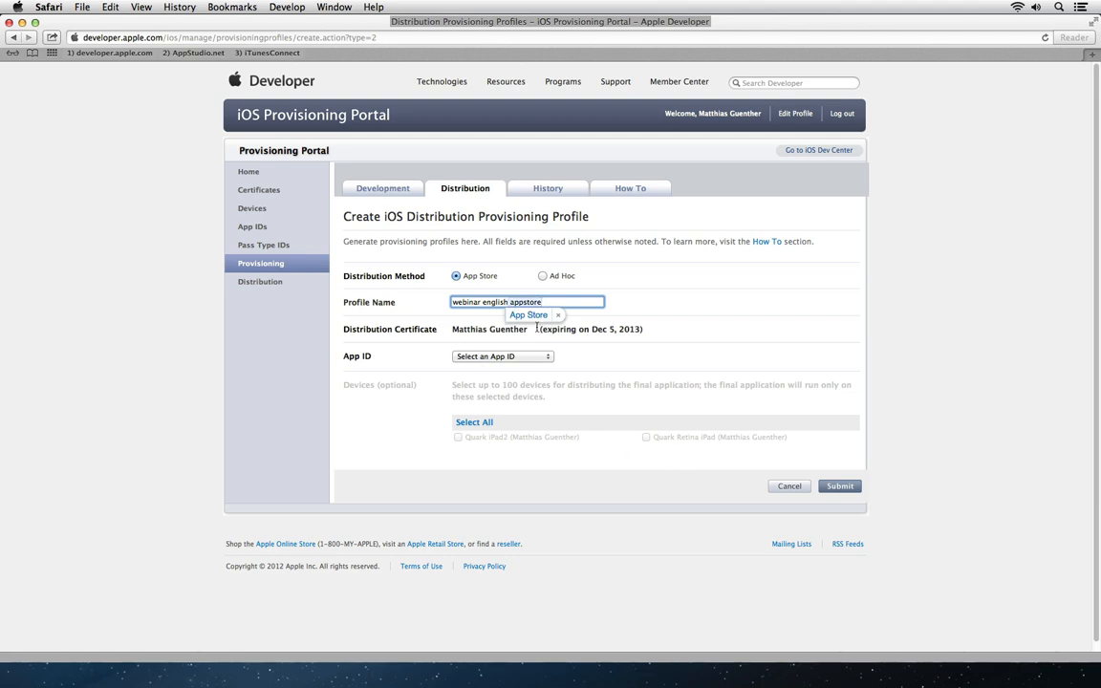
Step: Assign Webinar App english to the App Store profile, submit it, and view the Certificates page
{"action": "left_click", "coordinate": [529, 357]}
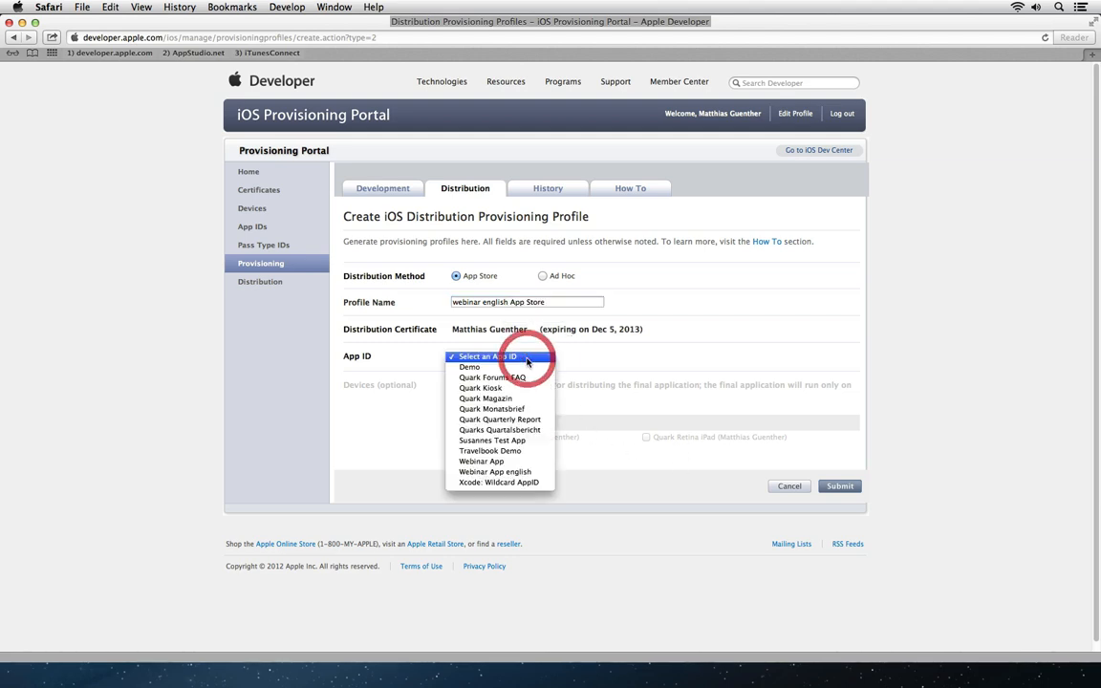
{"action": "left_click", "coordinate": [530, 471]}
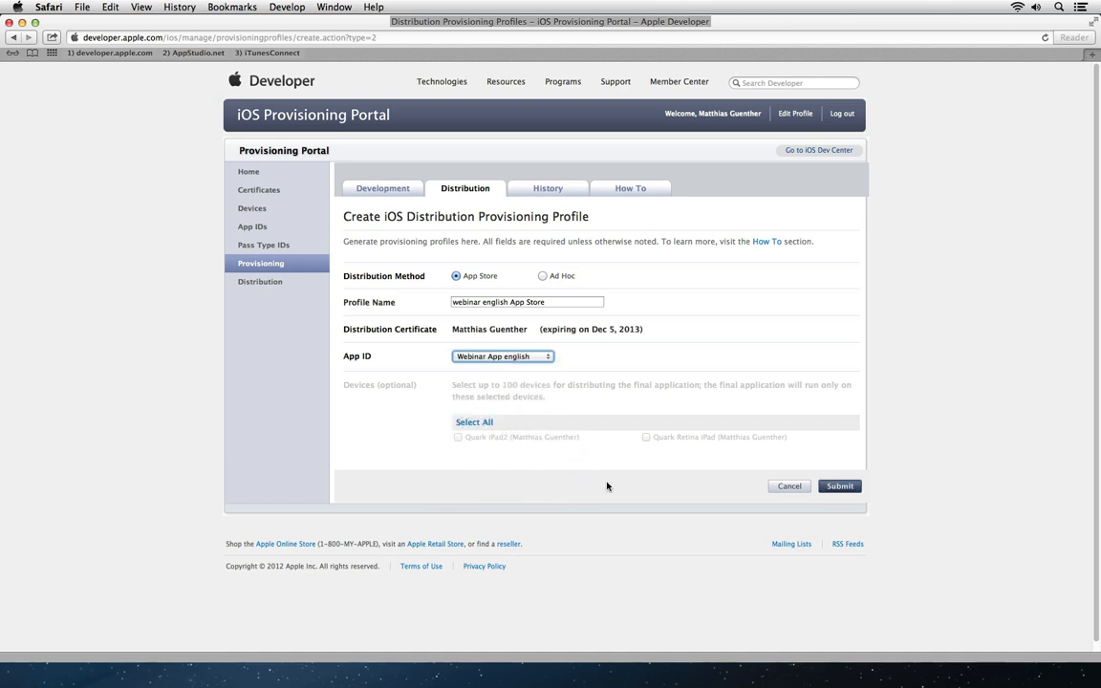
{"action": "left_click", "coordinate": [838, 486]}
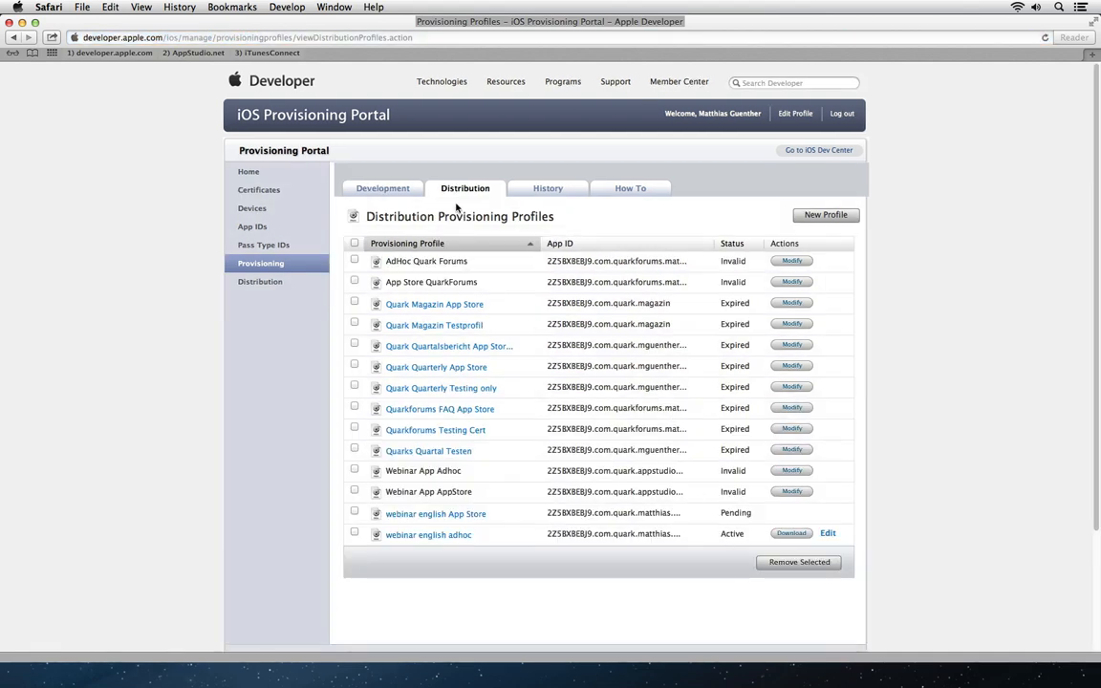
{"action": "left_click", "coordinate": [463, 189]}
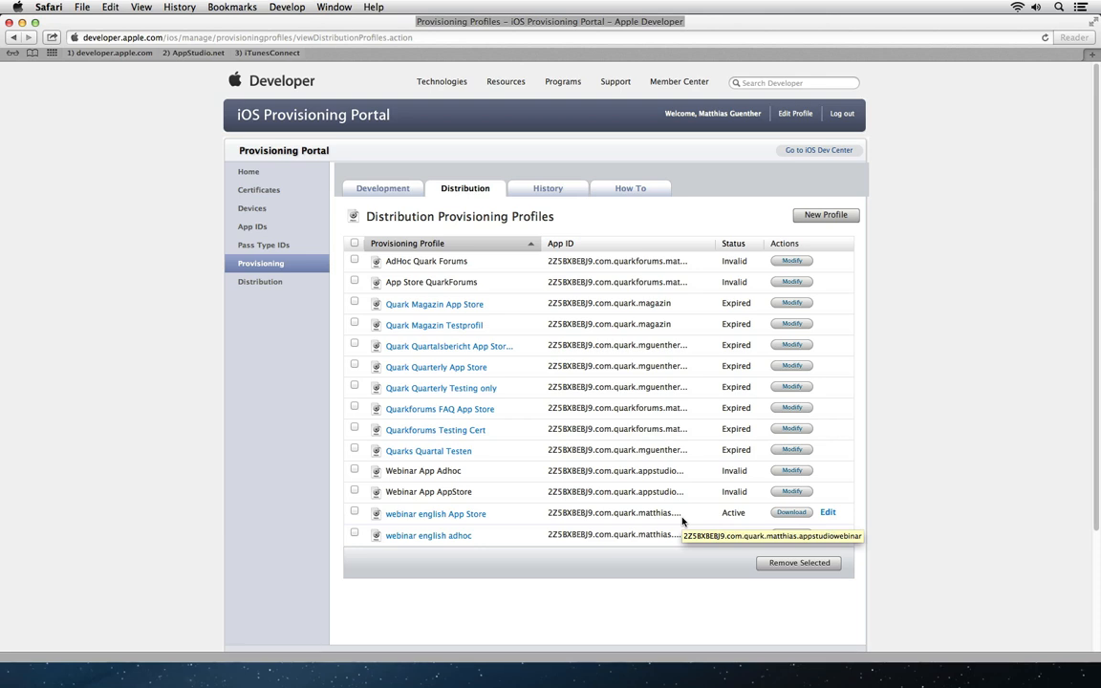
{"action": "left_click", "coordinate": [277, 191]}
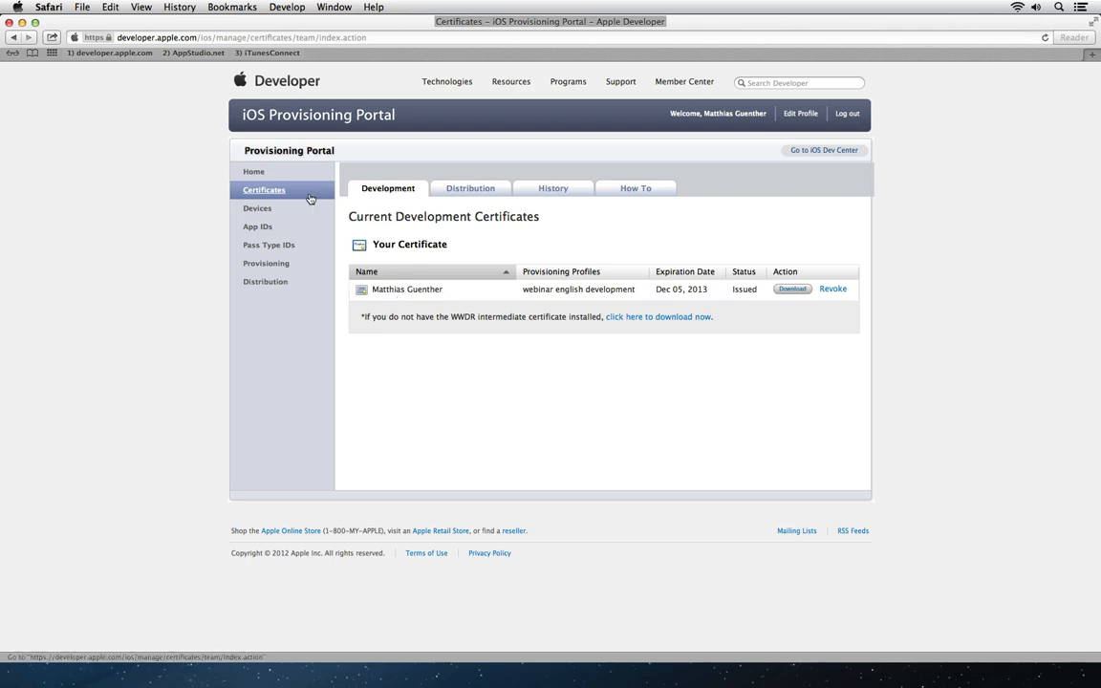
Step: Download the development certificate and the WWDR intermediate certificate
{"action": "left_click", "coordinate": [777, 293]}
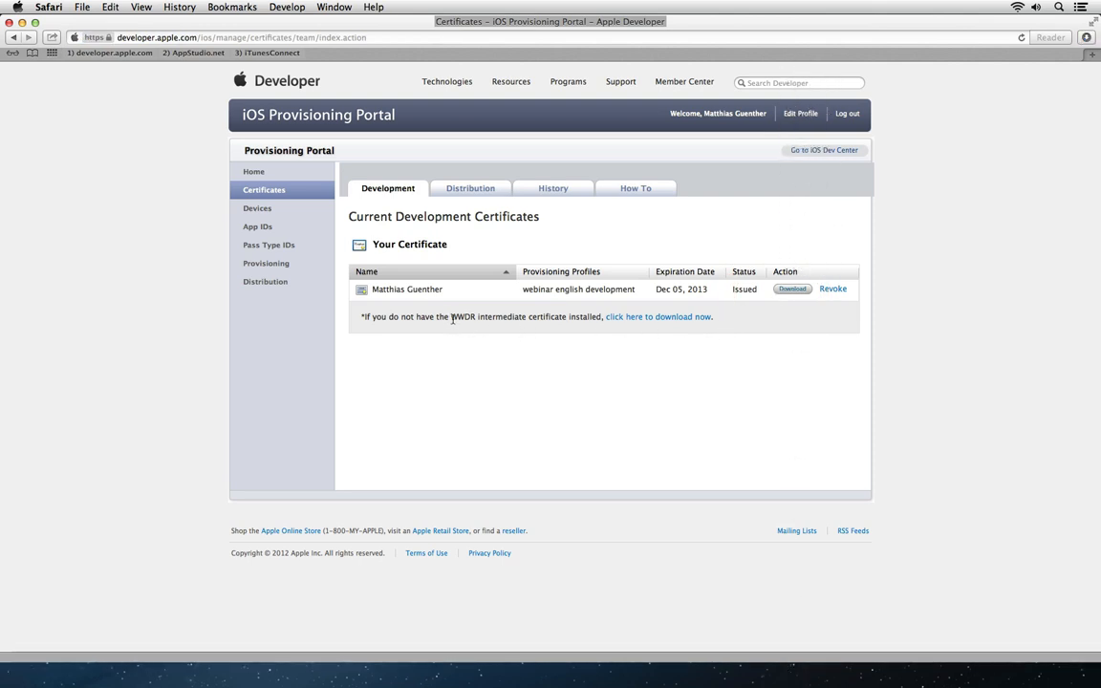
{"action": "left_click_drag", "start_coordinate": [453, 317], "coordinate": [552, 317]}
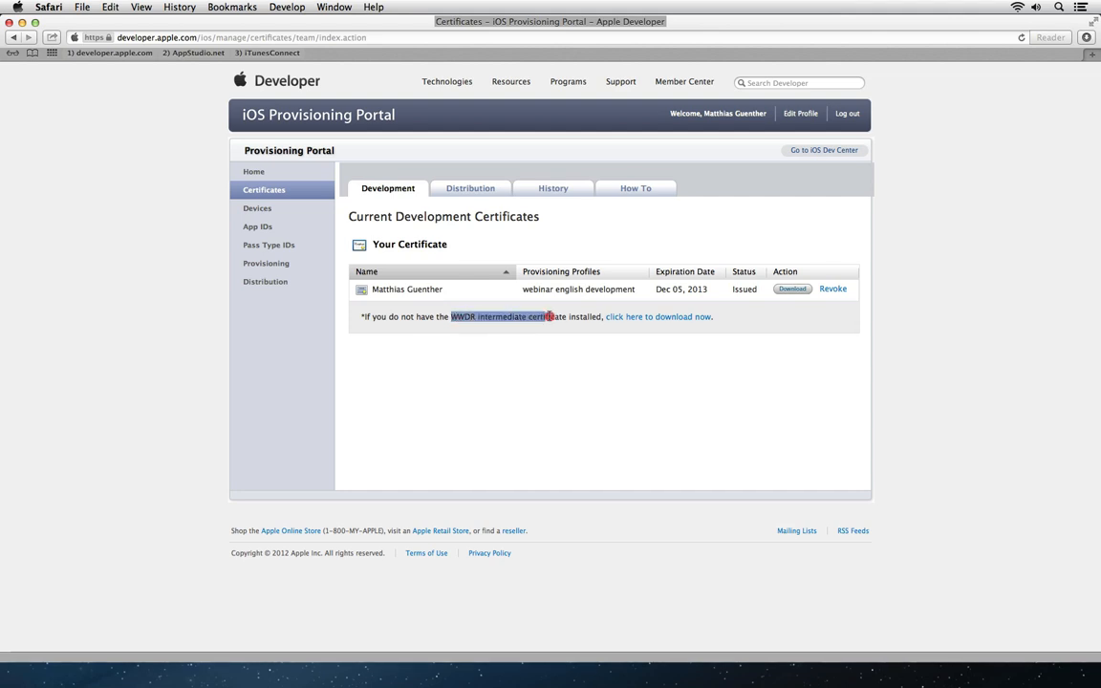
{"action": "left_click", "coordinate": [554, 319]}
{"action": "left_click", "coordinate": [693, 316]}
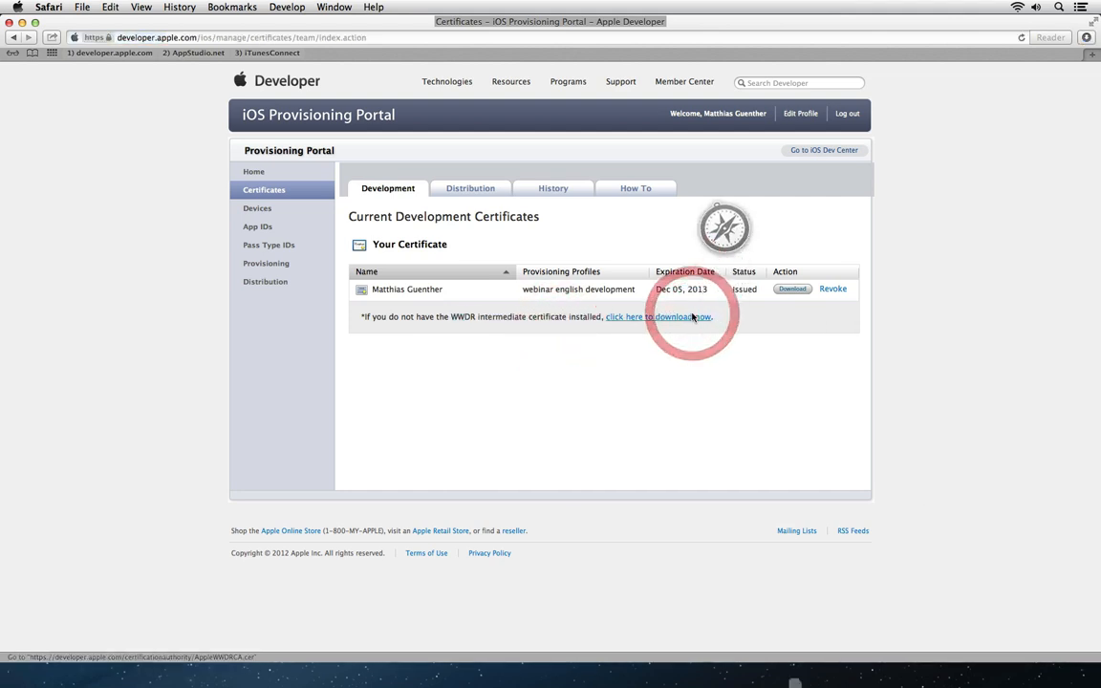
Step: Download the distribution certificate and return to the provisioning profiles list
{"action": "left_click", "coordinate": [474, 190]}
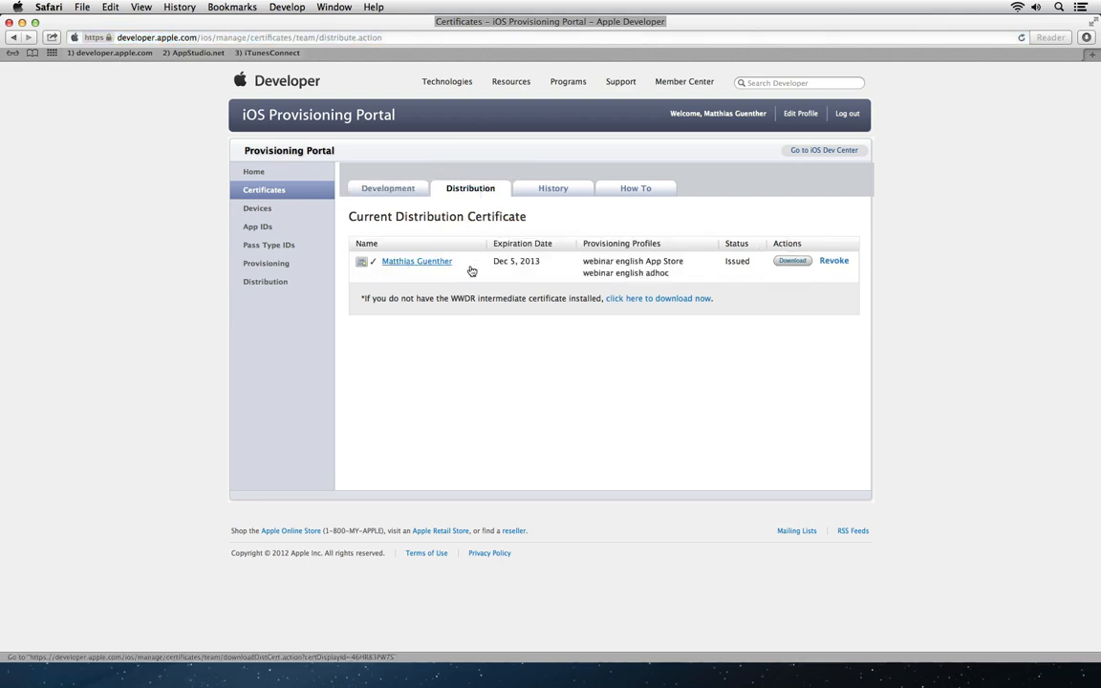
{"action": "left_click", "coordinate": [793, 262]}
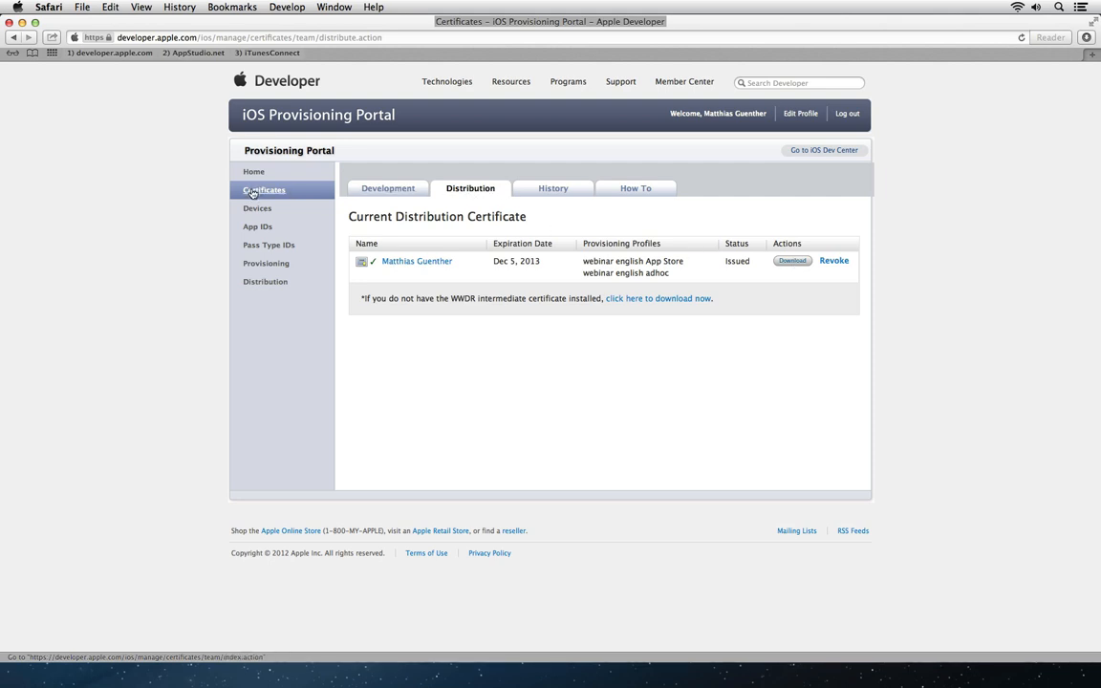
{"action": "left_click", "coordinate": [264, 270]}
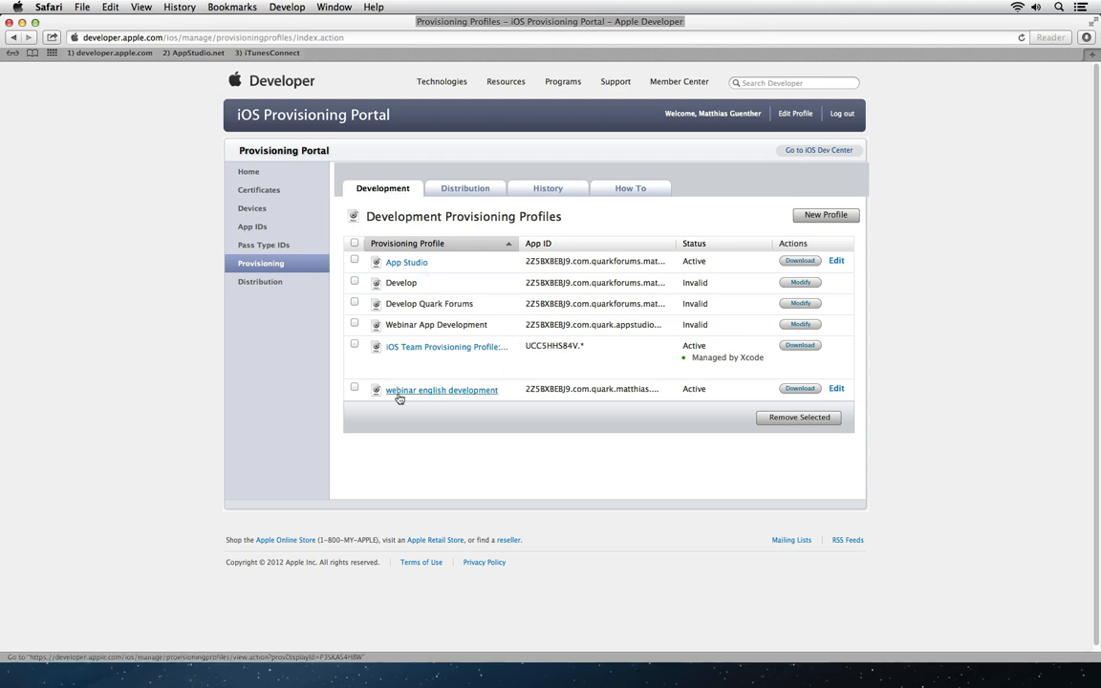
Step: Download the webinar english development profile, then the App Store and adhoc distribution profiles
{"action": "left_click", "coordinate": [798, 389]}
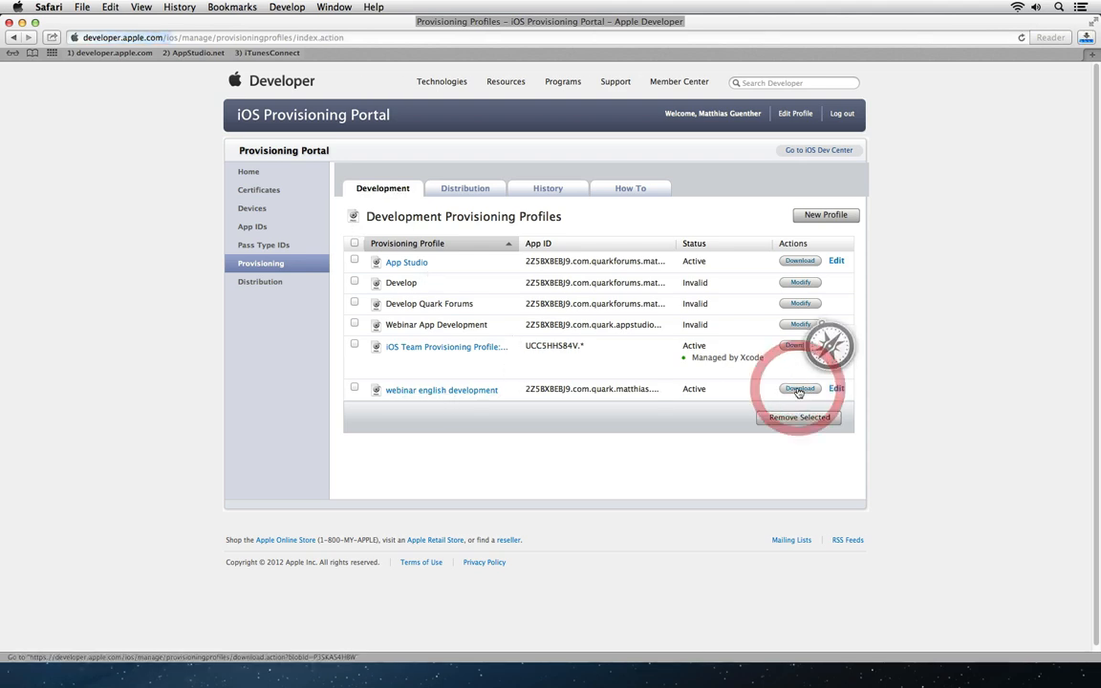
{"action": "left_click", "coordinate": [453, 190]}
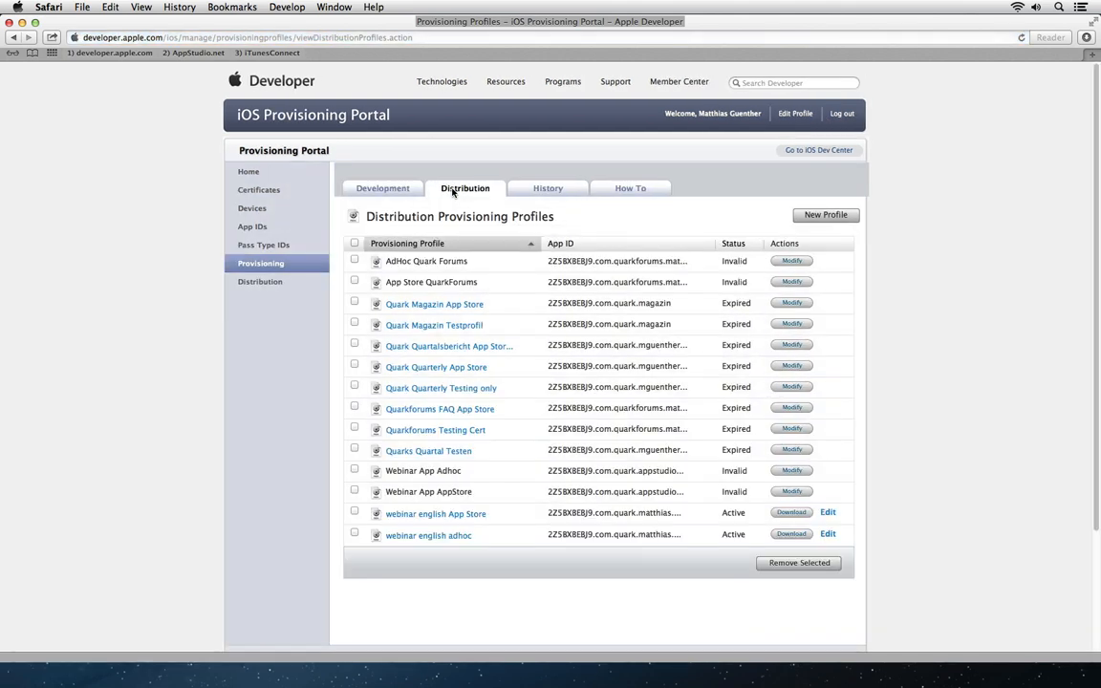
{"action": "left_click", "coordinate": [789, 513]}
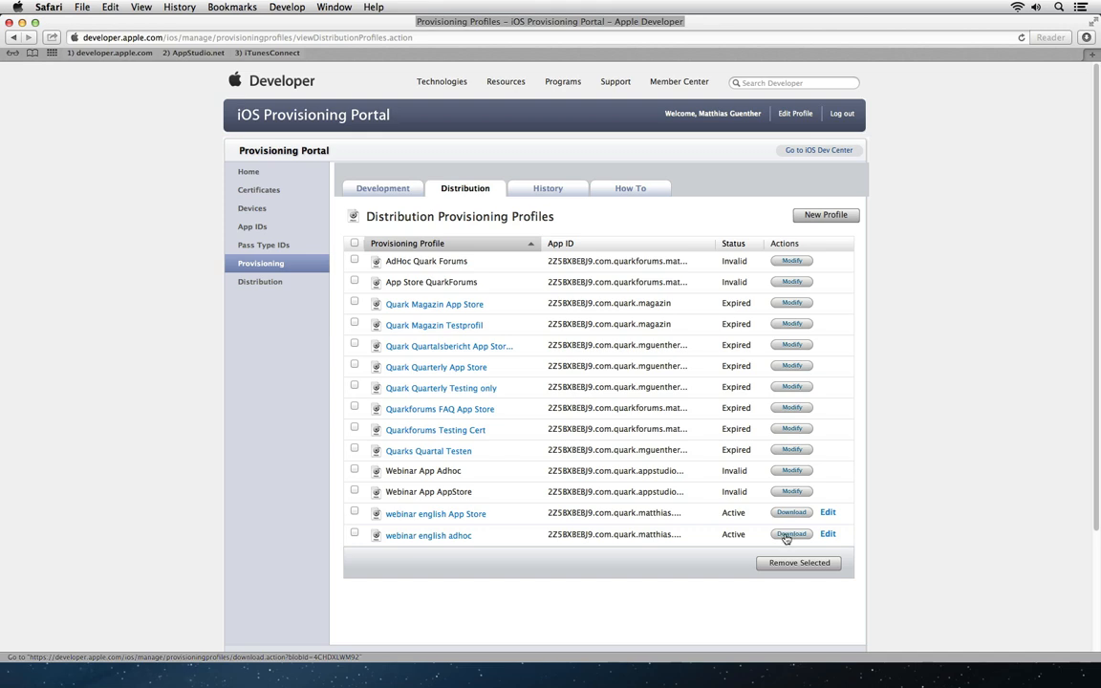
{"action": "left_click", "coordinate": [784, 536]}
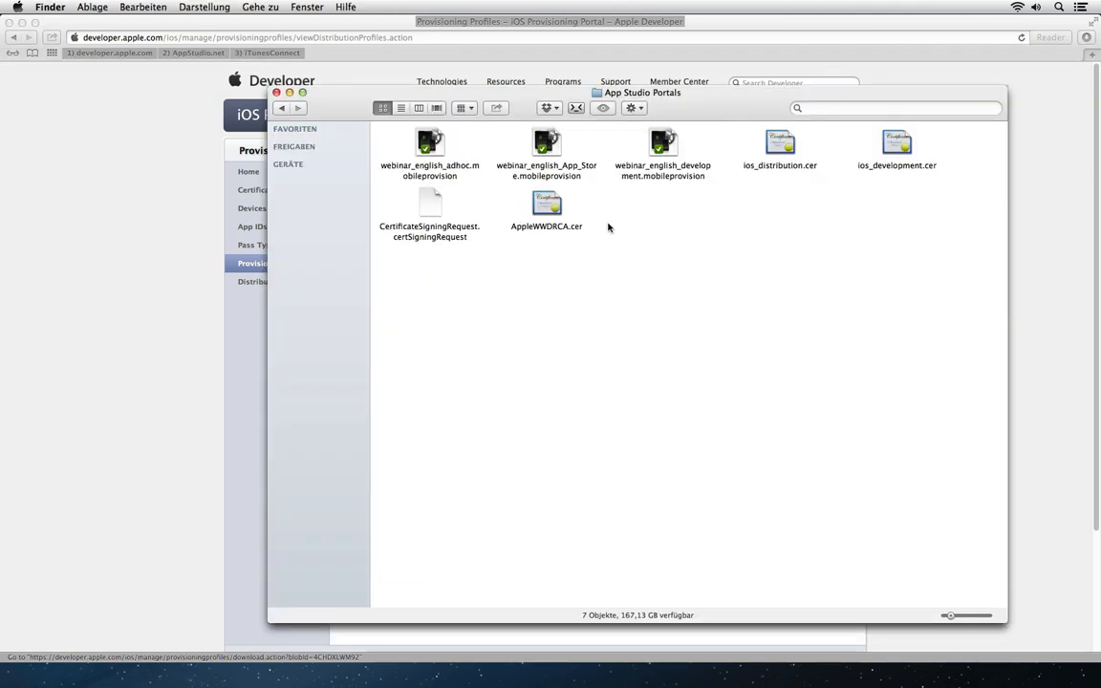
{"action": "left_click", "coordinate": [430, 143]}
{"action": "left_click", "coordinate": [546, 143]}
{"action": "left_click", "coordinate": [667, 144]}
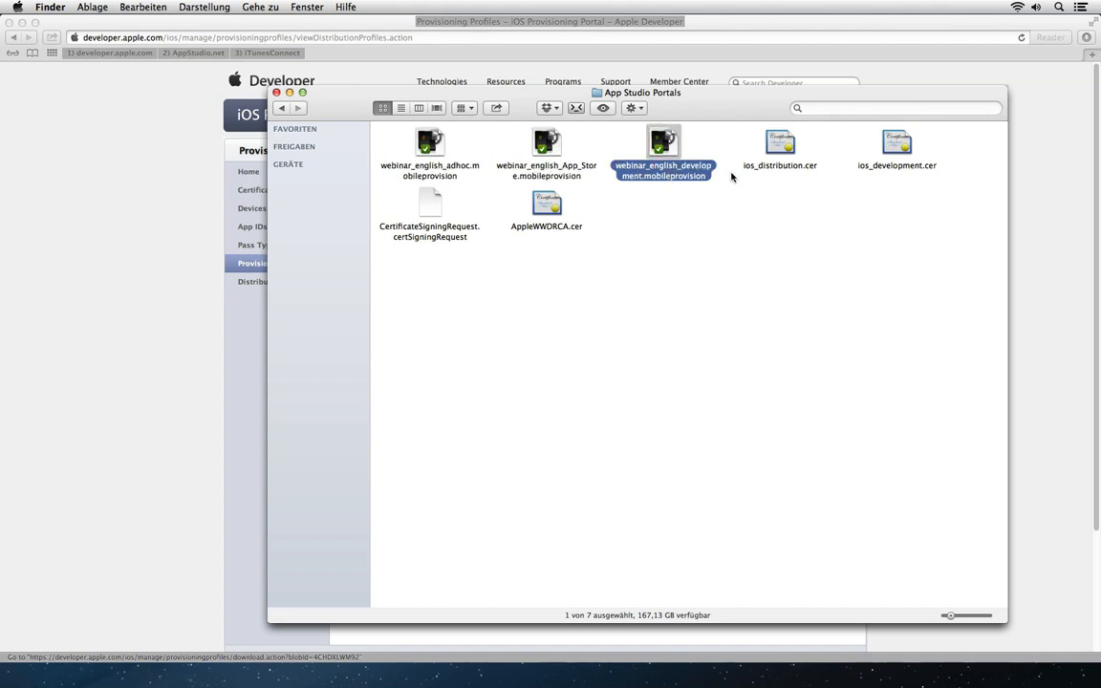
{"action": "left_click", "coordinate": [531, 215]}
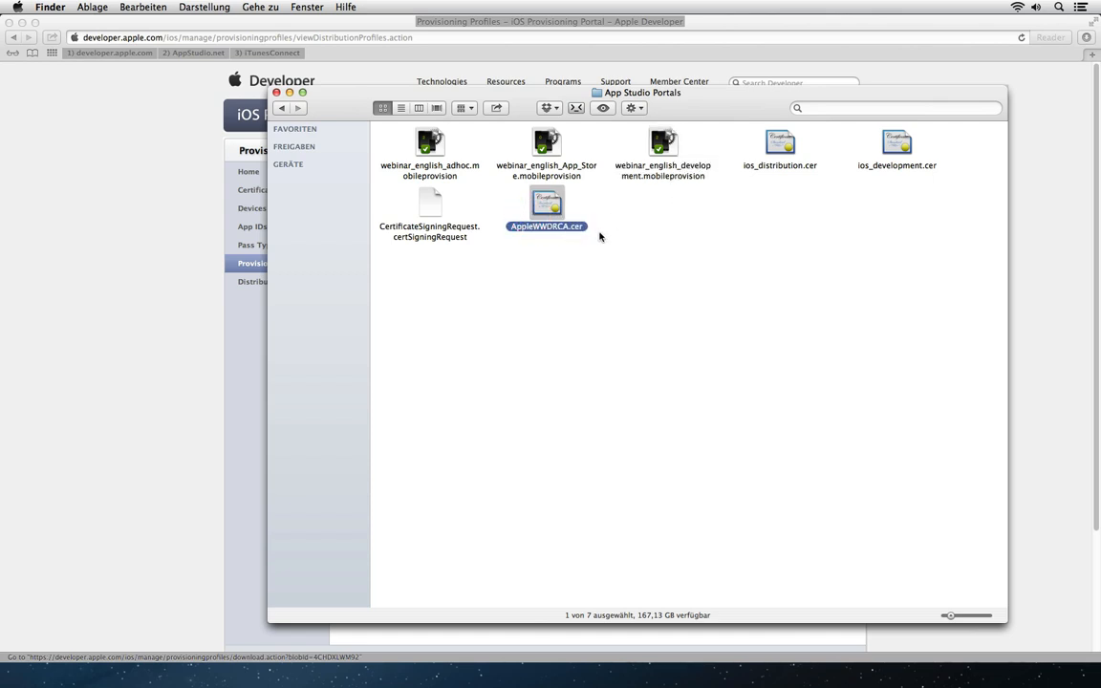
{"action": "left_click", "coordinate": [798, 144]}
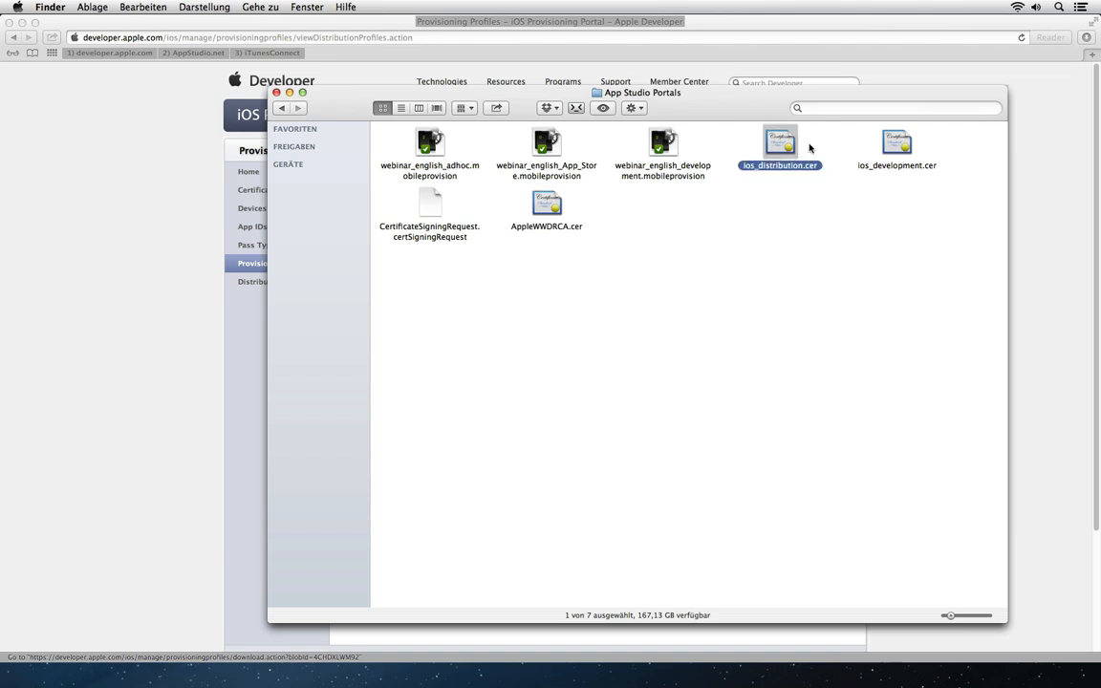
{"action": "left_click", "coordinate": [896, 144]}
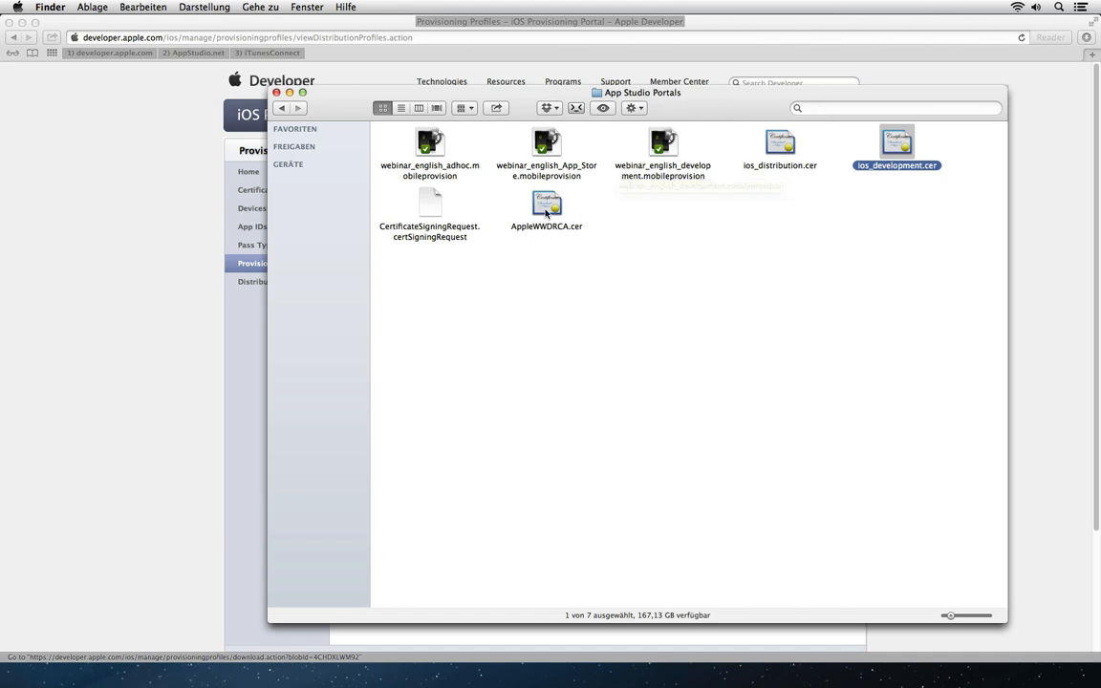
Step: Import ios_distribution.cer into the keychain and inspect the iPhone Distribution certificate
{"action": "left_click", "coordinate": [781, 148]}
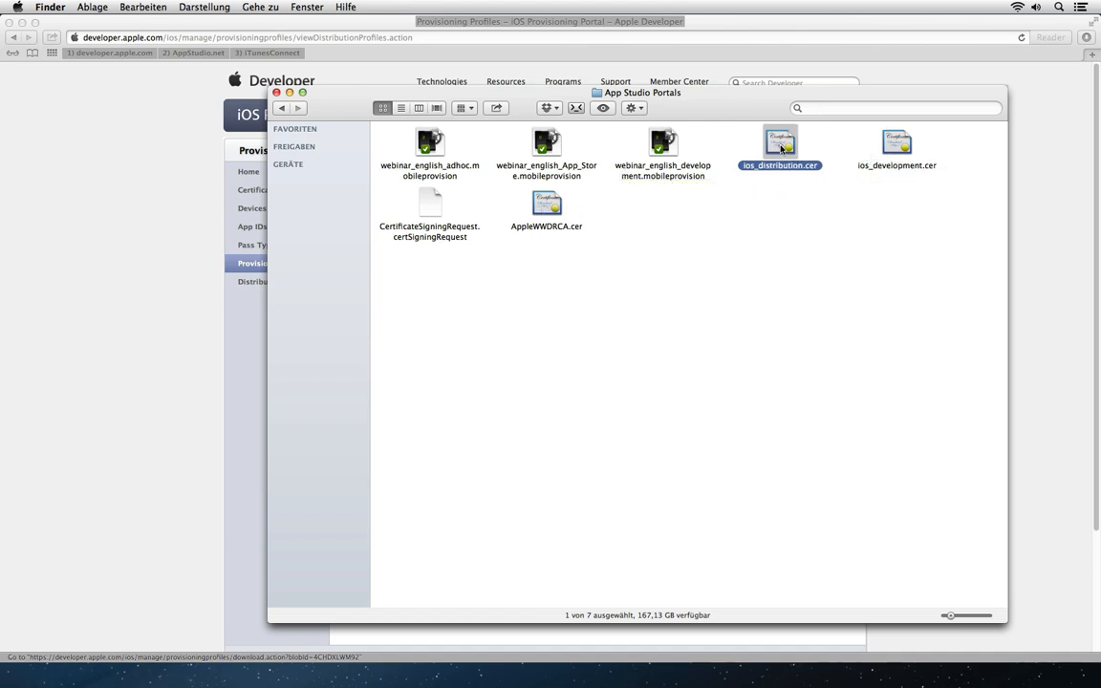
{"action": "double_click", "coordinate": [796, 160]}
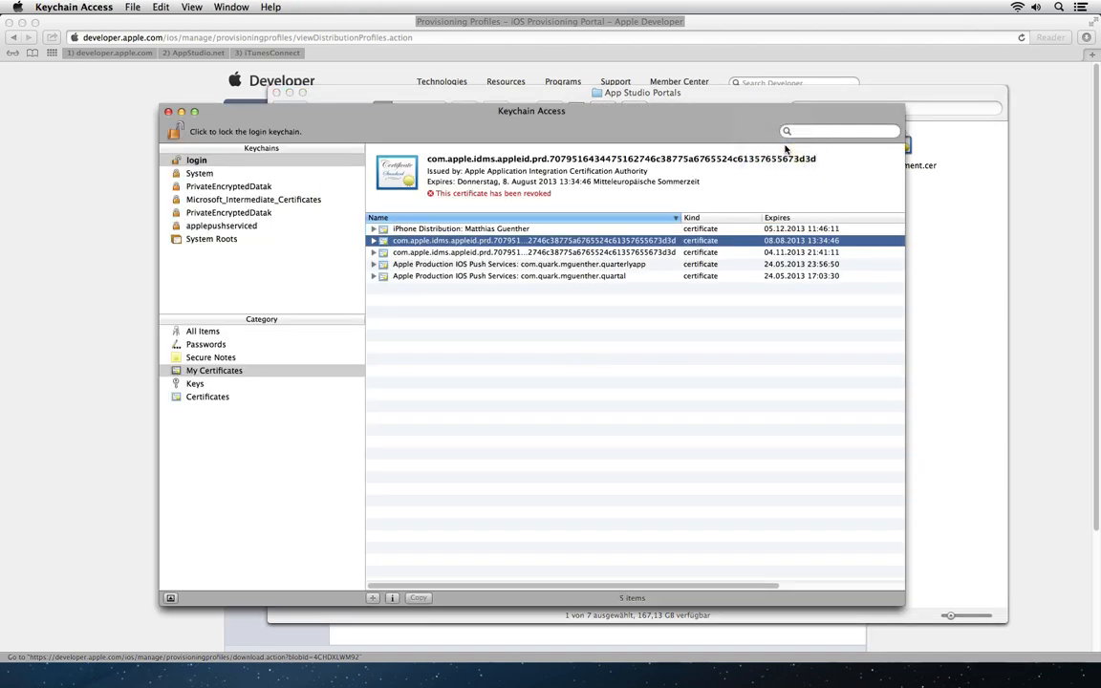
{"action": "left_click", "coordinate": [482, 230]}
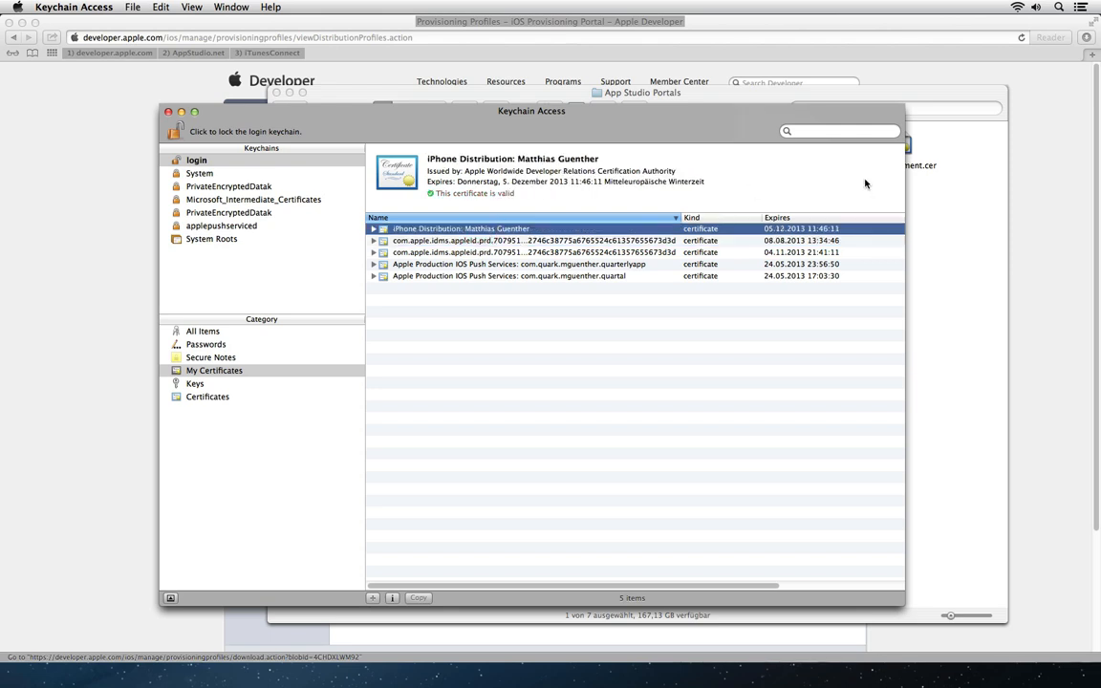
{"action": "left_click", "coordinate": [923, 187]}
Step: Import ios_development.cer and AppleWWDRCA.cer into Keychain Access, then reposition its window
{"action": "double_click", "coordinate": [798, 130]}
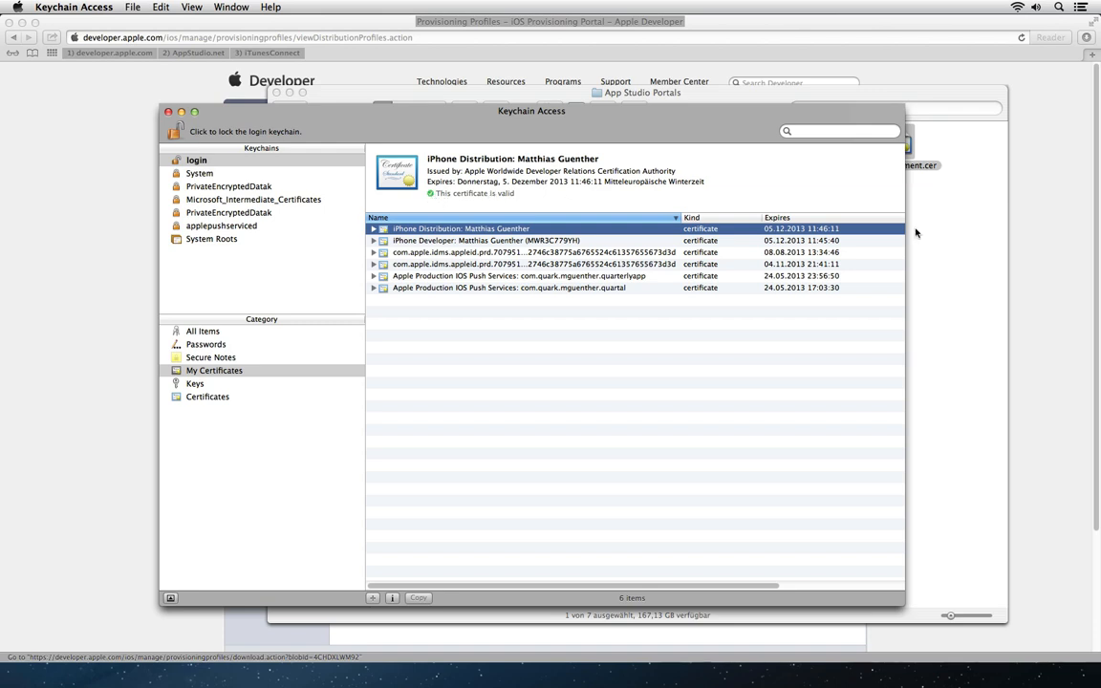
{"action": "left_click", "coordinate": [983, 264]}
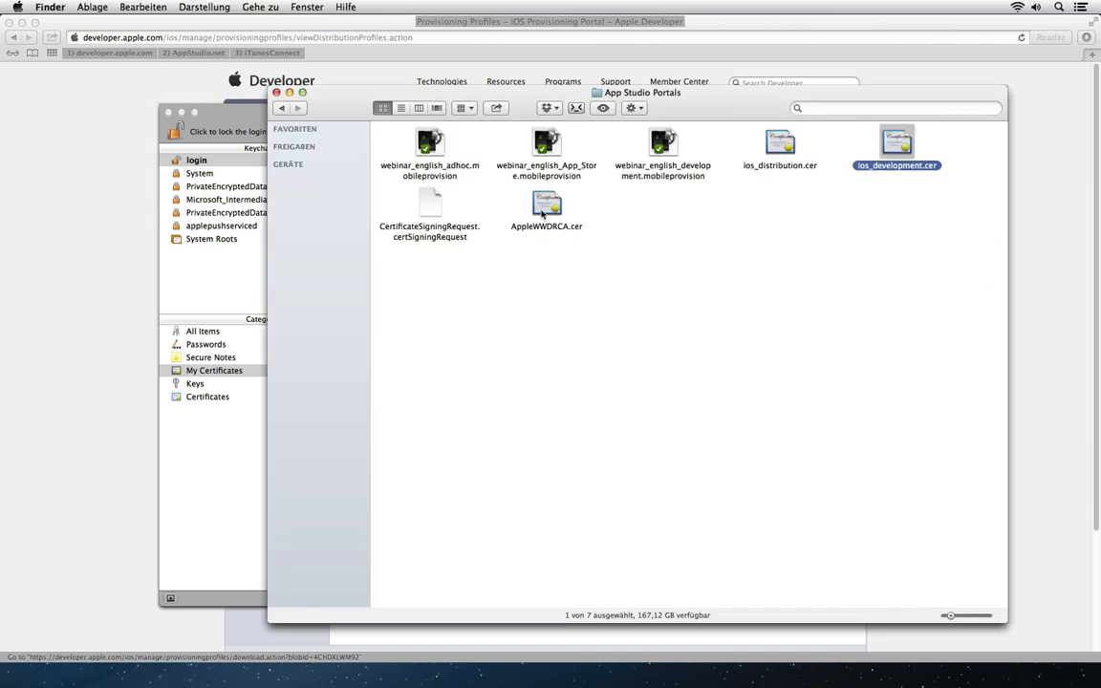
{"action": "left_click_drag", "start_coordinate": [467, 183], "coordinate": [539, 205]}
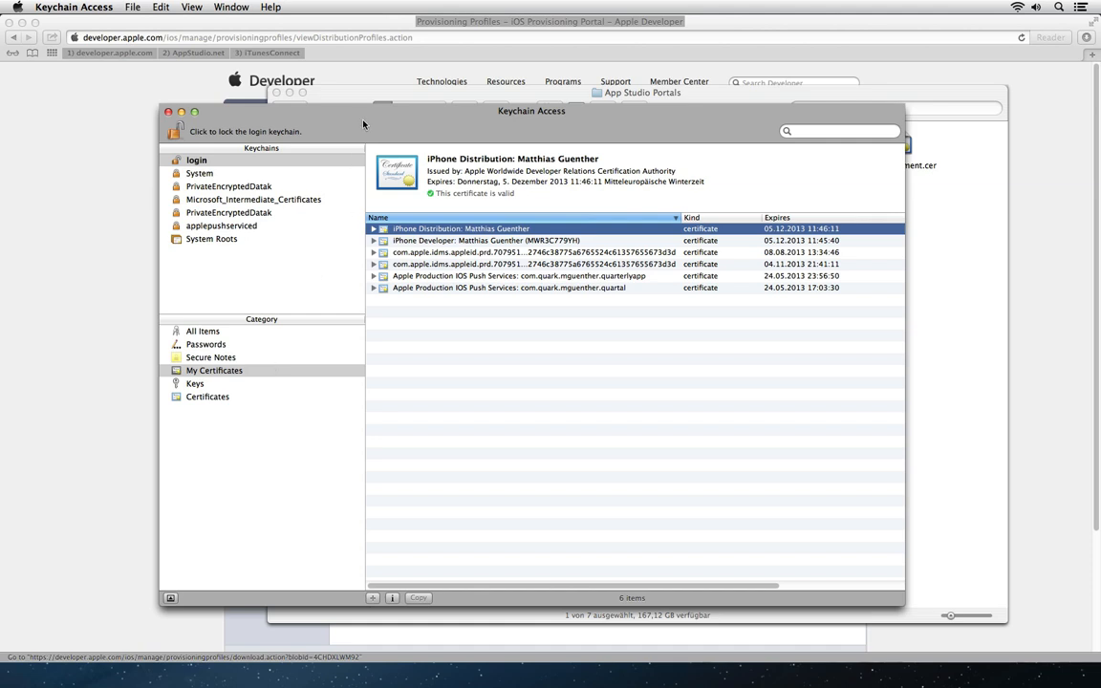
{"action": "left_click_drag", "start_coordinate": [326, 111], "coordinate": [232, 143]}
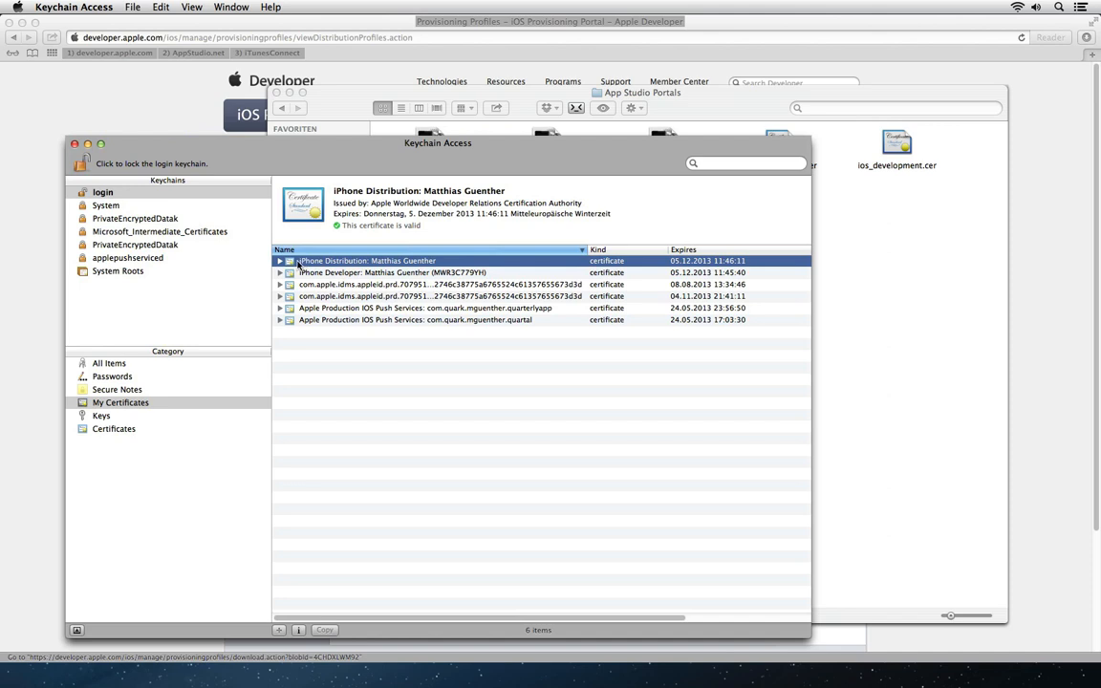
Step: Export the iPhone Distribution certificate as Distribution.p12, authorising with the keychain password
{"action": "right_click", "coordinate": [374, 262]}
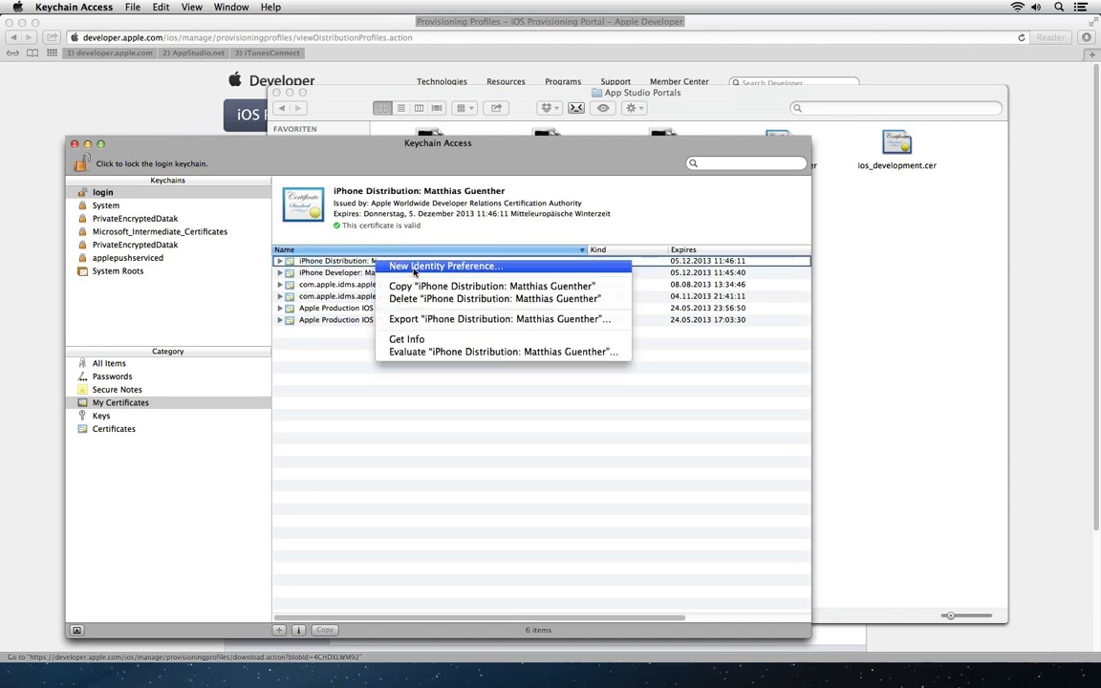
{"action": "left_click", "coordinate": [525, 320]}
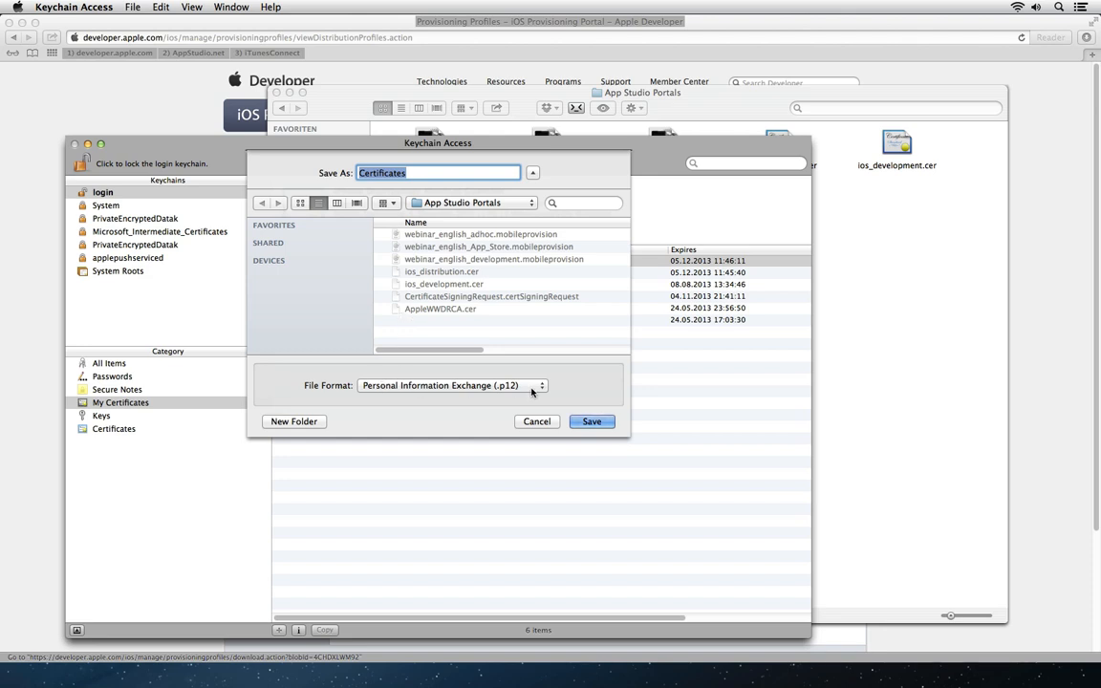
{"action": "type", "text": "Distribution"}
{"action": "left_click", "coordinate": [591, 421]}
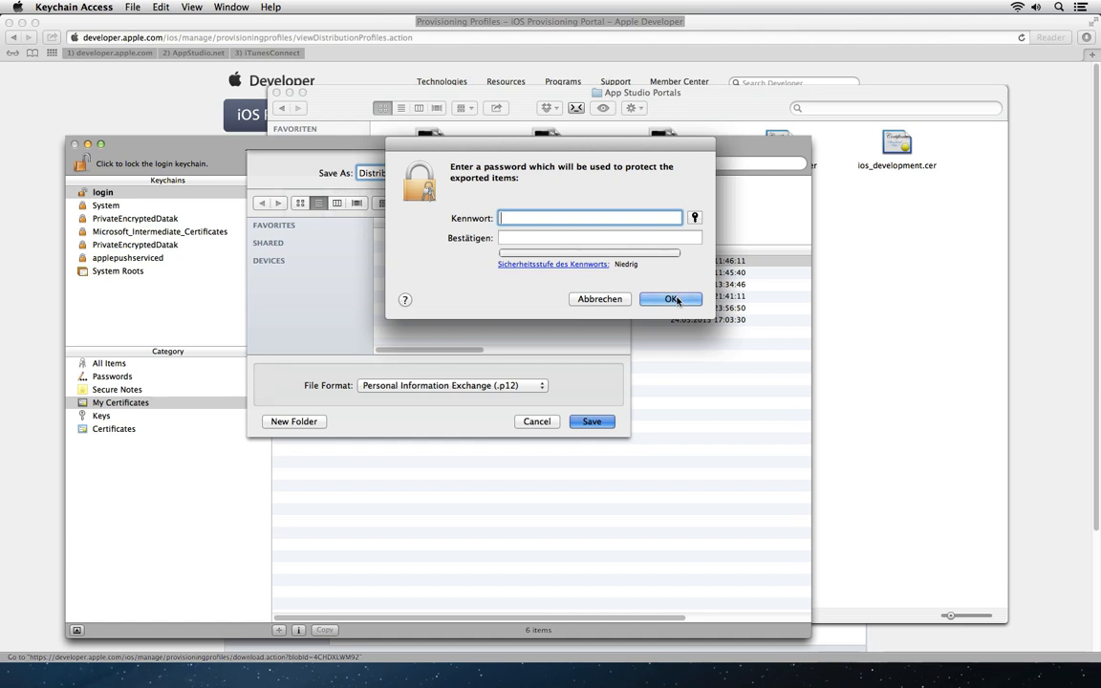
{"action": "left_click", "coordinate": [674, 300]}
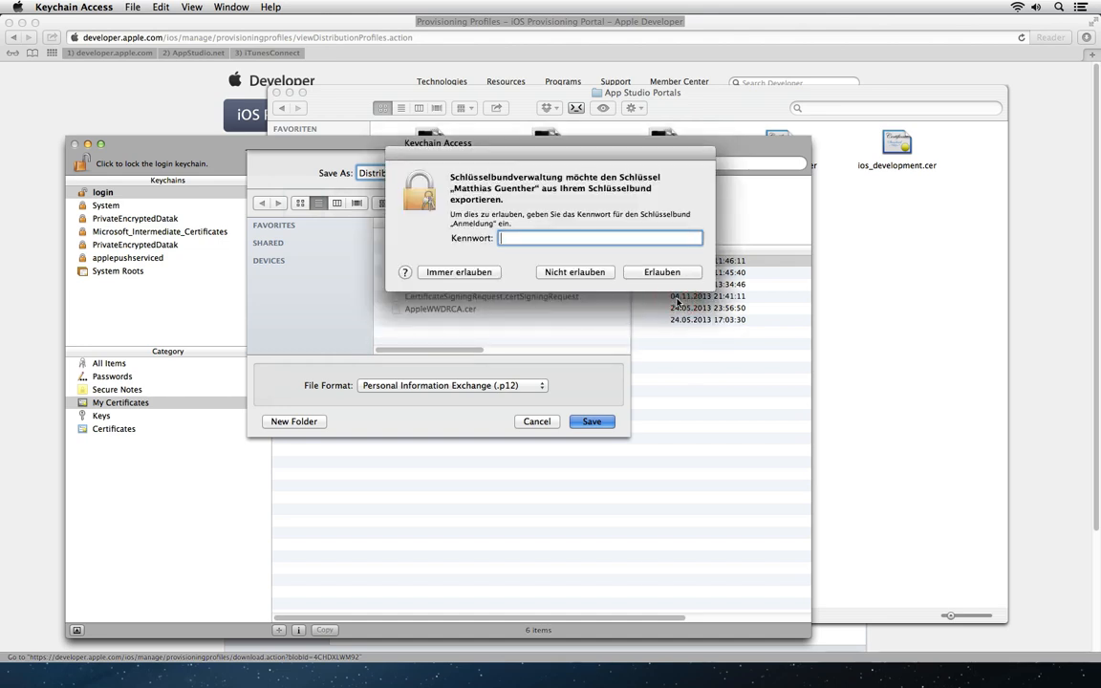
{"action": "type", "text": "•••••"}
{"action": "key", "text": "Return"}
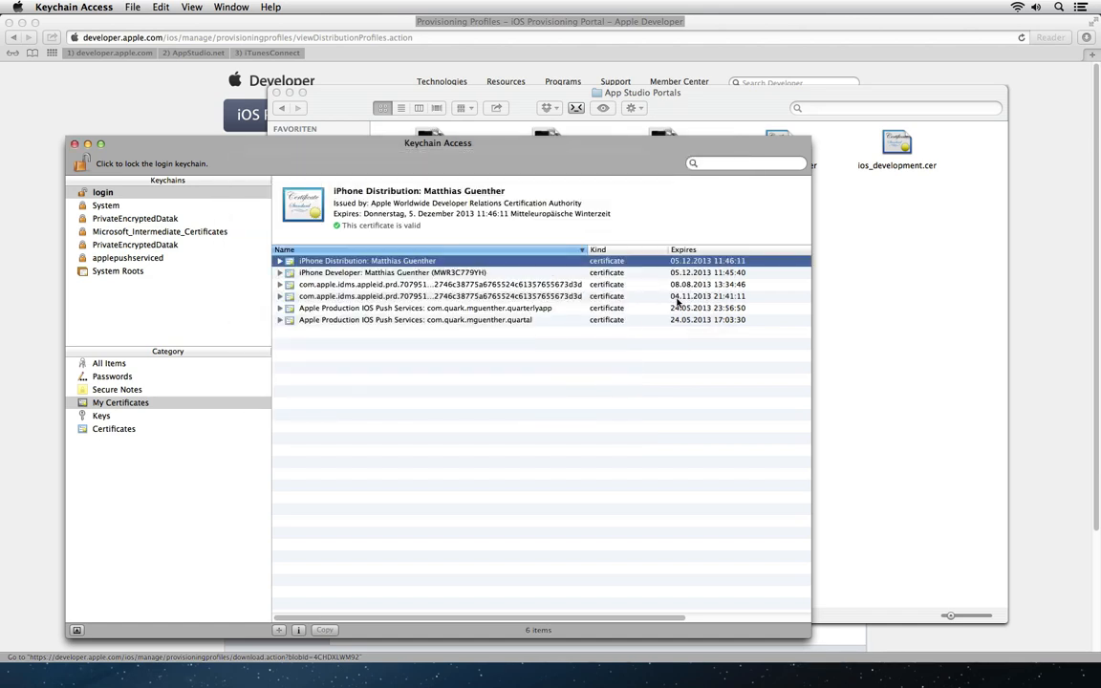
Step: Export the iPhone Developer certificate as Development.p12, authorising with the keychain password
{"action": "left_click", "coordinate": [338, 274]}
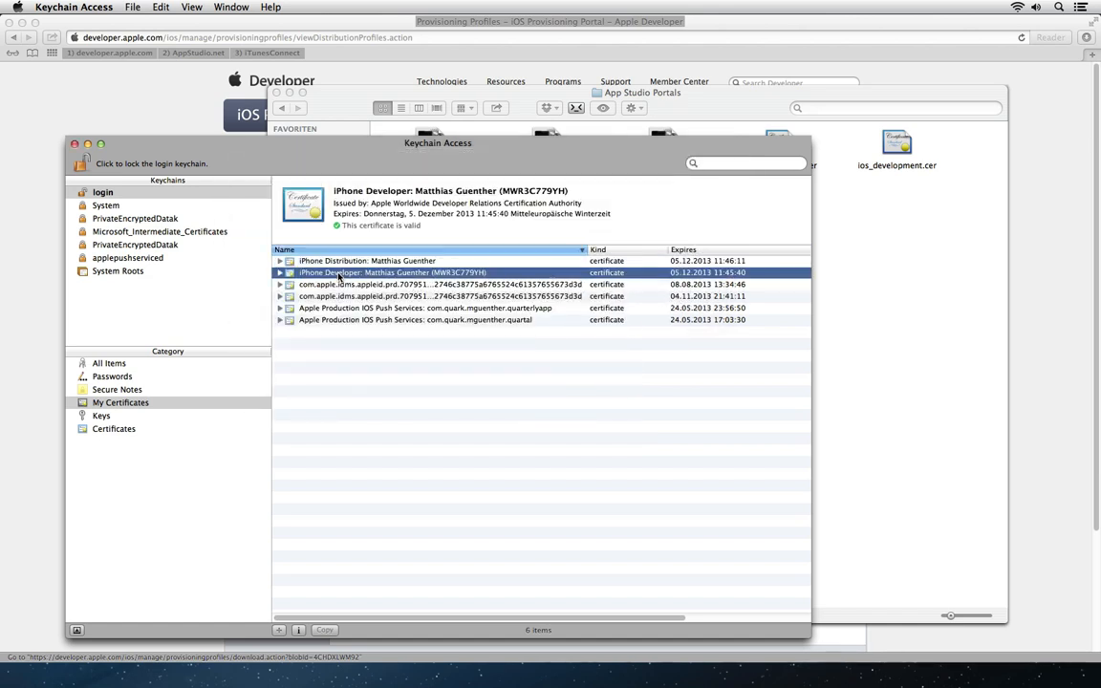
{"action": "right_click", "coordinate": [338, 275]}
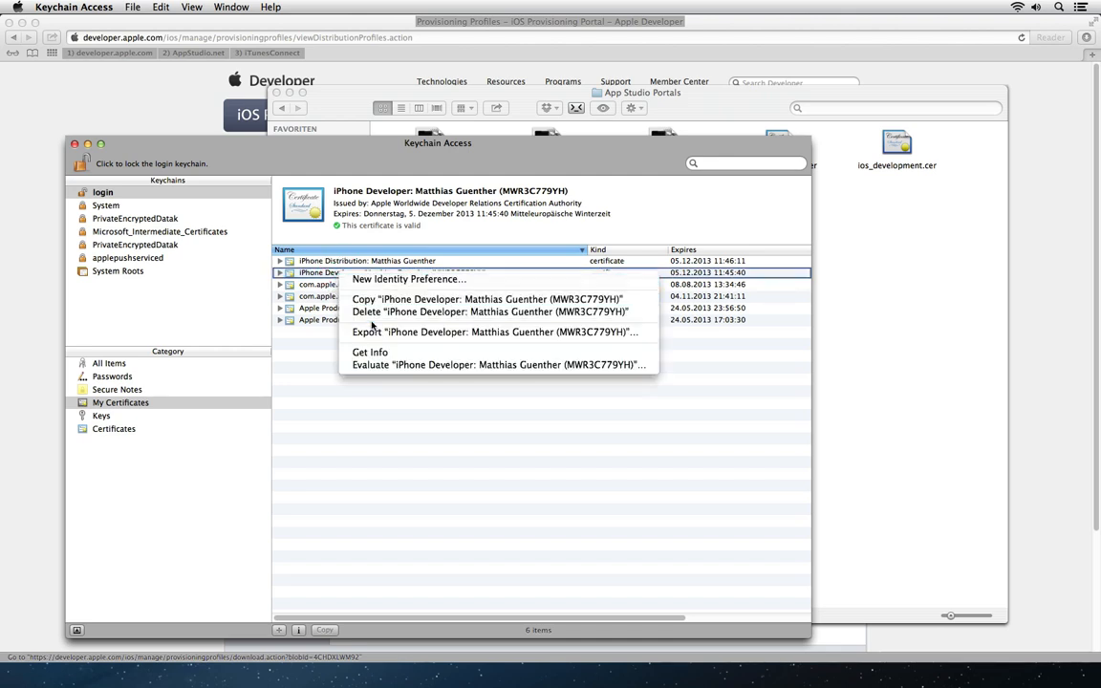
{"action": "left_click", "coordinate": [334, 332]}
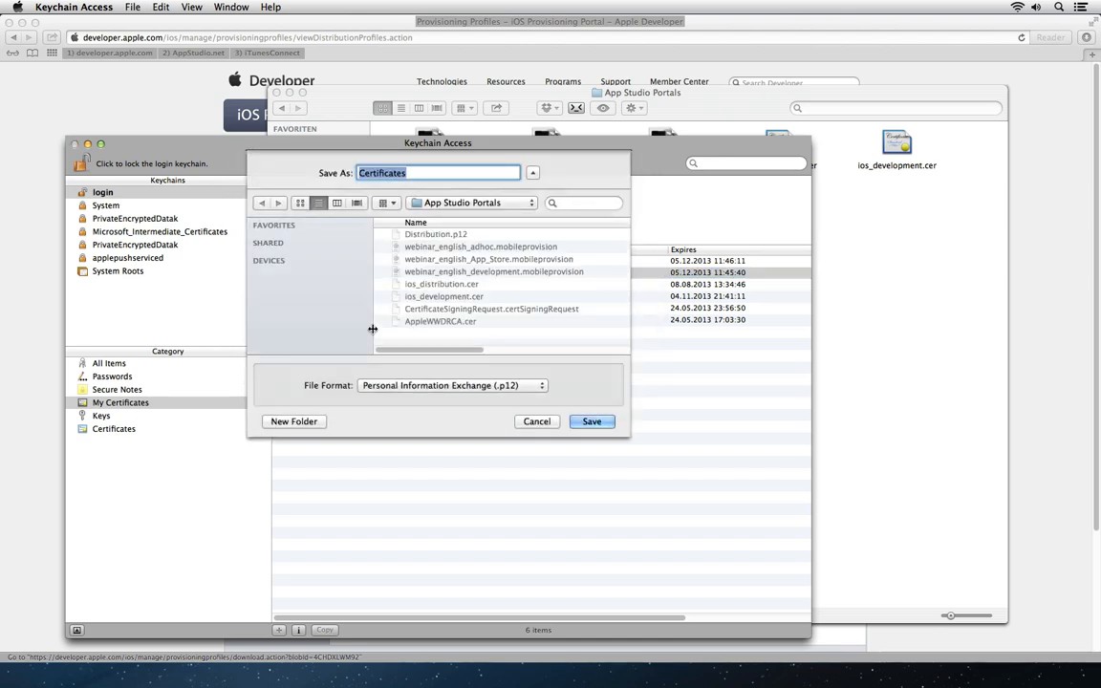
{"action": "type", "text": "Develp"}
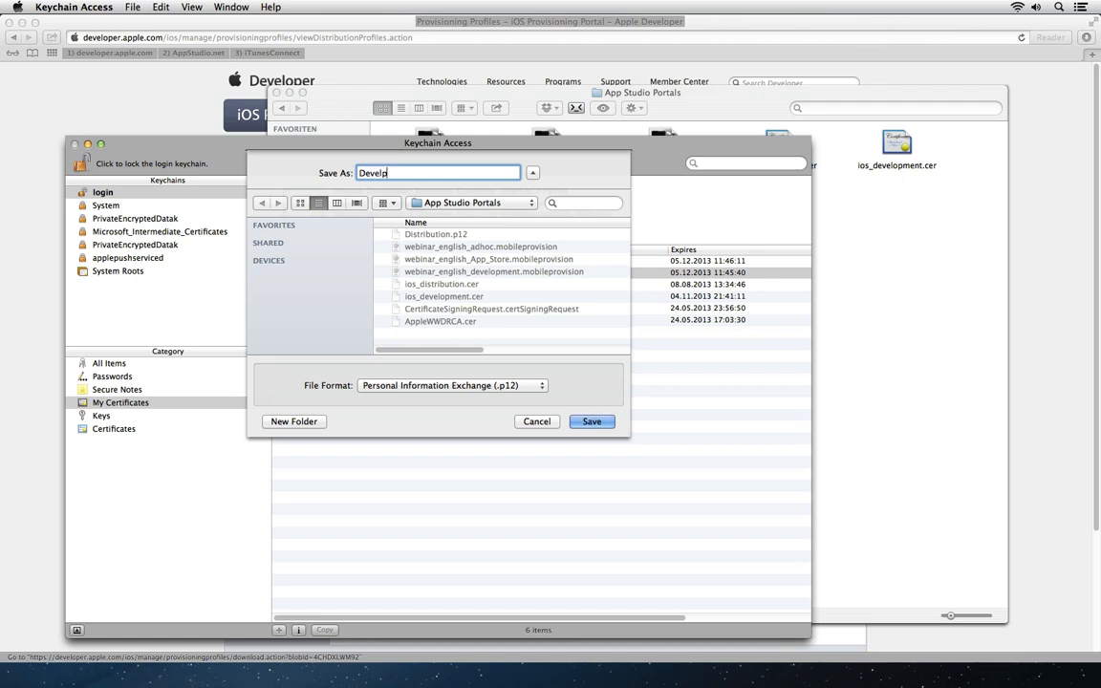
{"action": "key", "text": "BackSpace"}
{"action": "type", "text": "opment"}
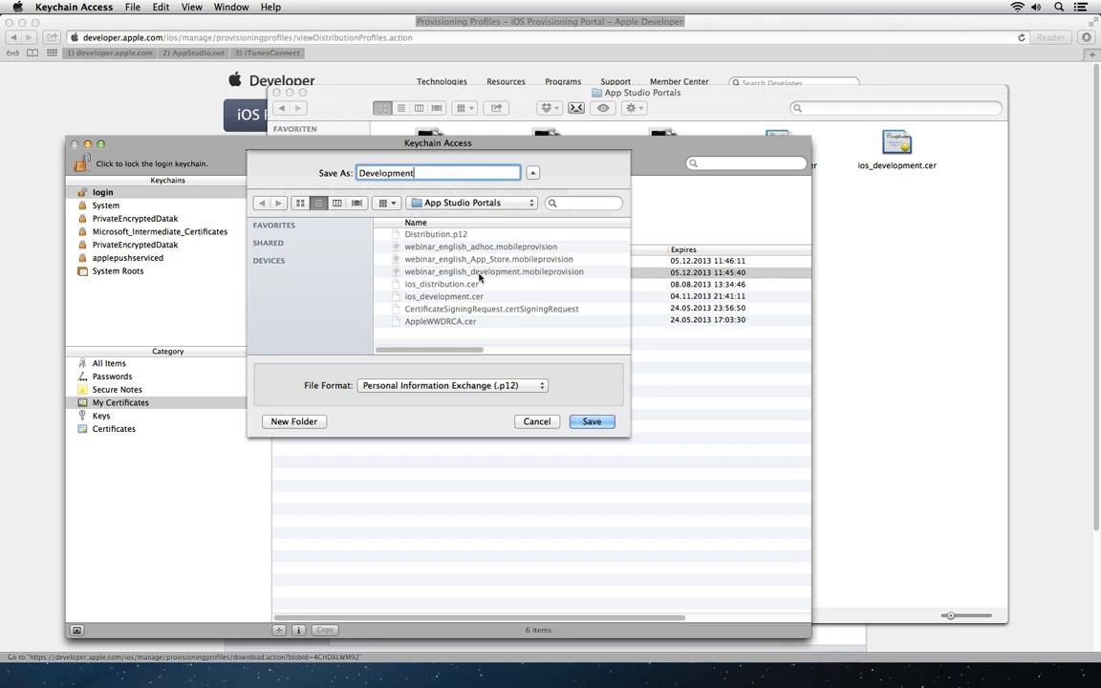
{"action": "left_click", "coordinate": [606, 424]}
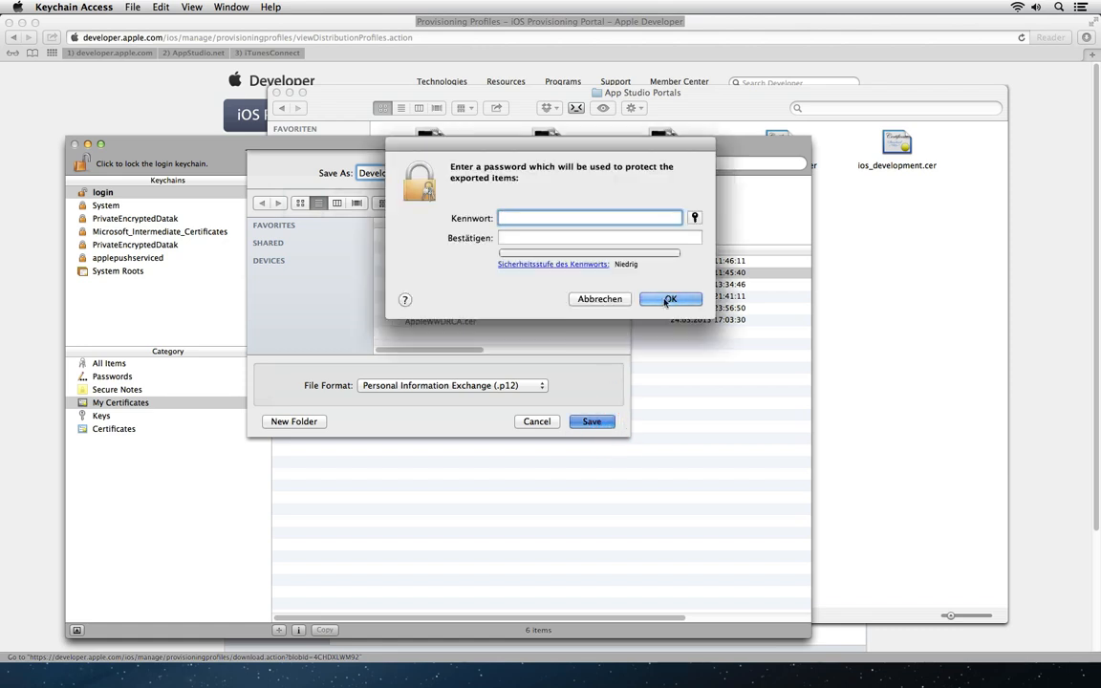
{"action": "left_click", "coordinate": [677, 299]}
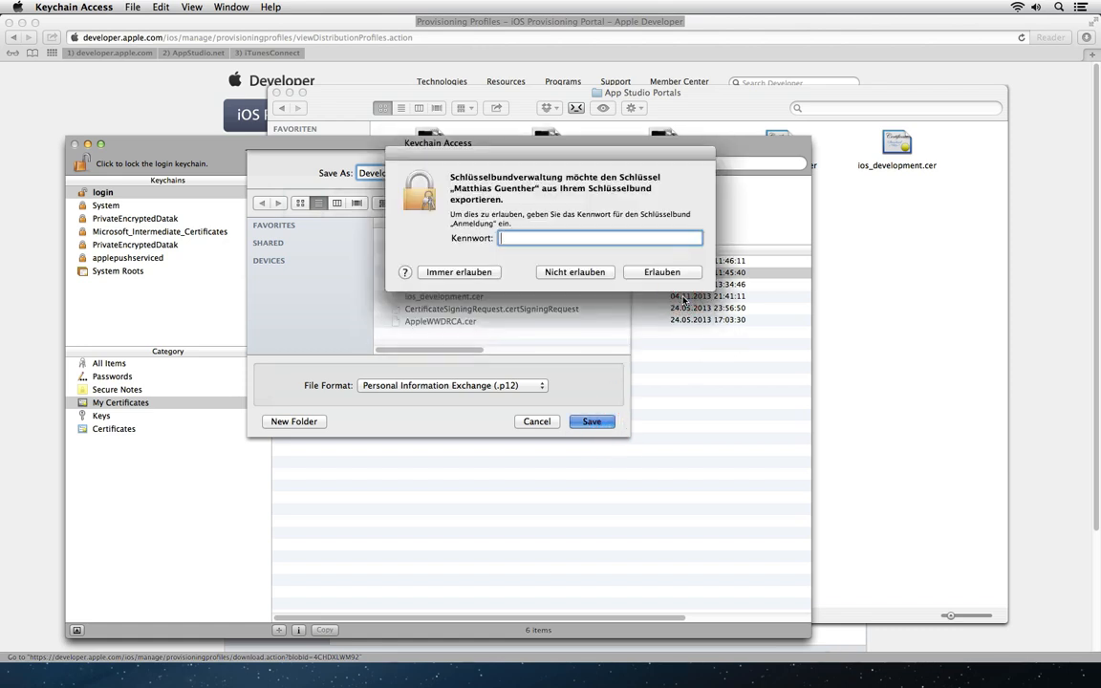
{"action": "type", "text": "xxxxxx"}
{"action": "key", "text": "Return"}
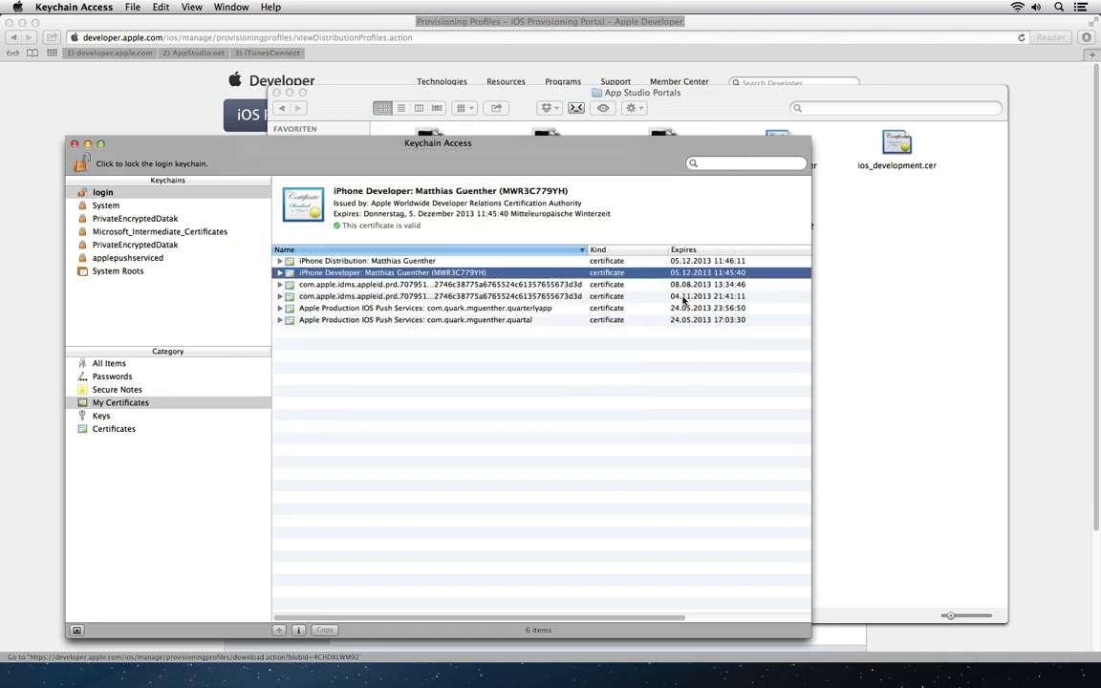
{"action": "left_click", "coordinate": [949, 297]}
Step: Check that Development.p12 sits beside Distribution.p12 in the App Studio Portals folder
{"action": "left_click", "coordinate": [613, 227]}
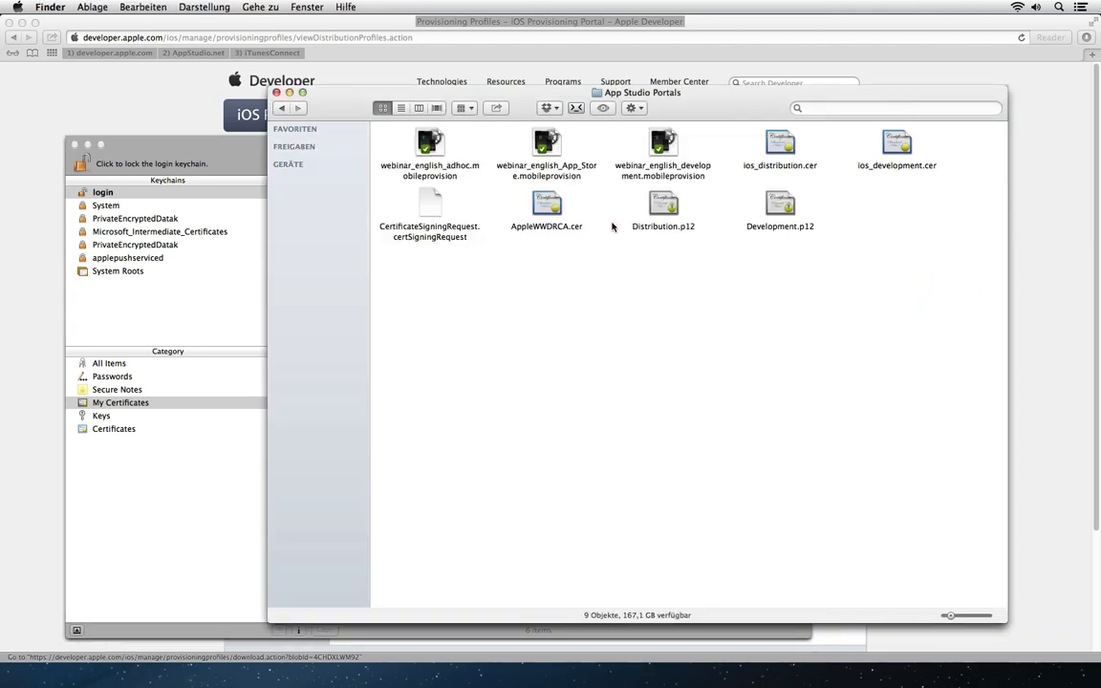
{"action": "left_click", "coordinate": [663, 204]}
{"action": "key", "text": "Right"}
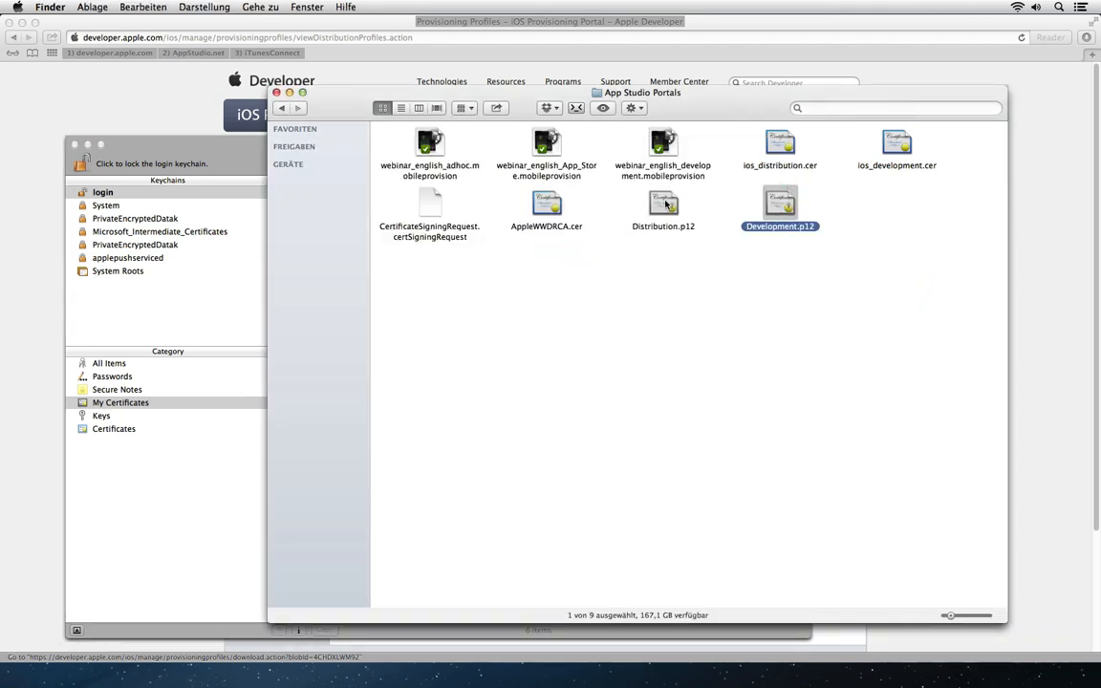
{"action": "left_click", "coordinate": [665, 203]}
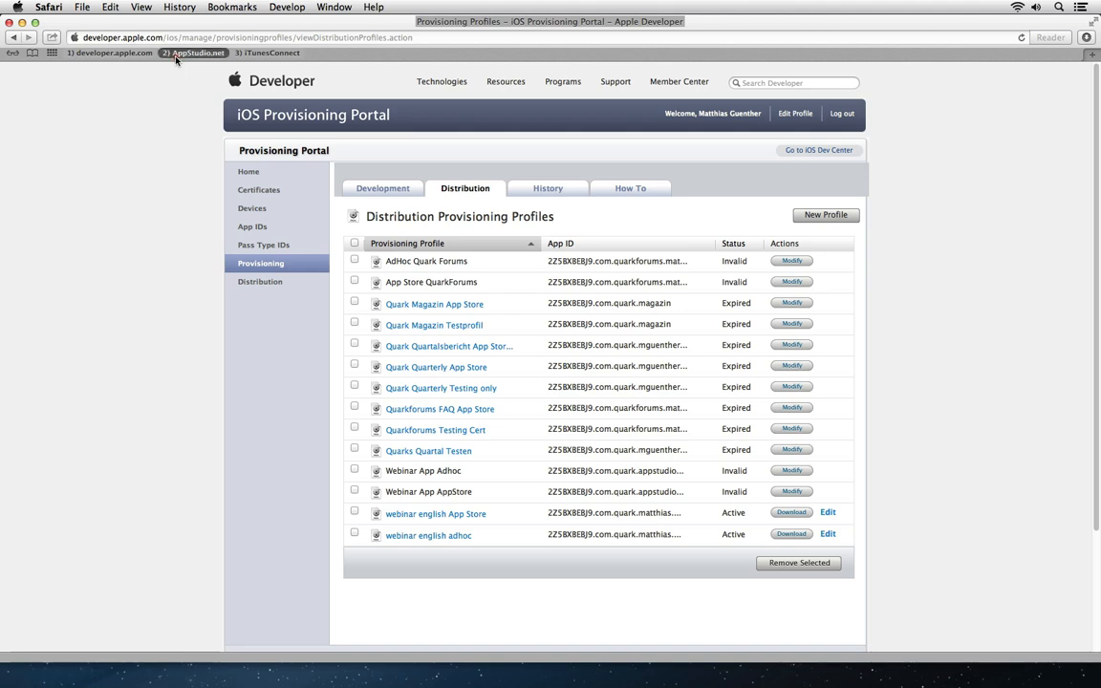
Step: Open AppStudio.net, switch the sign-in page to English, and log in with the saved credentials
{"action": "left_click", "coordinate": [177, 55]}
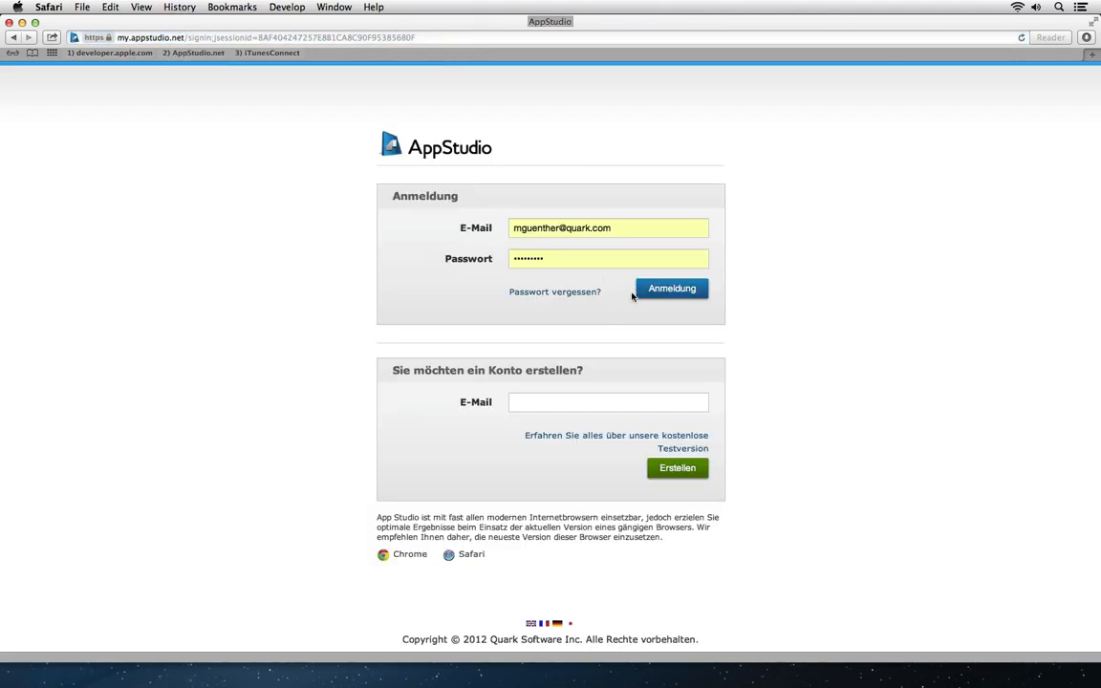
{"action": "left_click", "coordinate": [531, 624]}
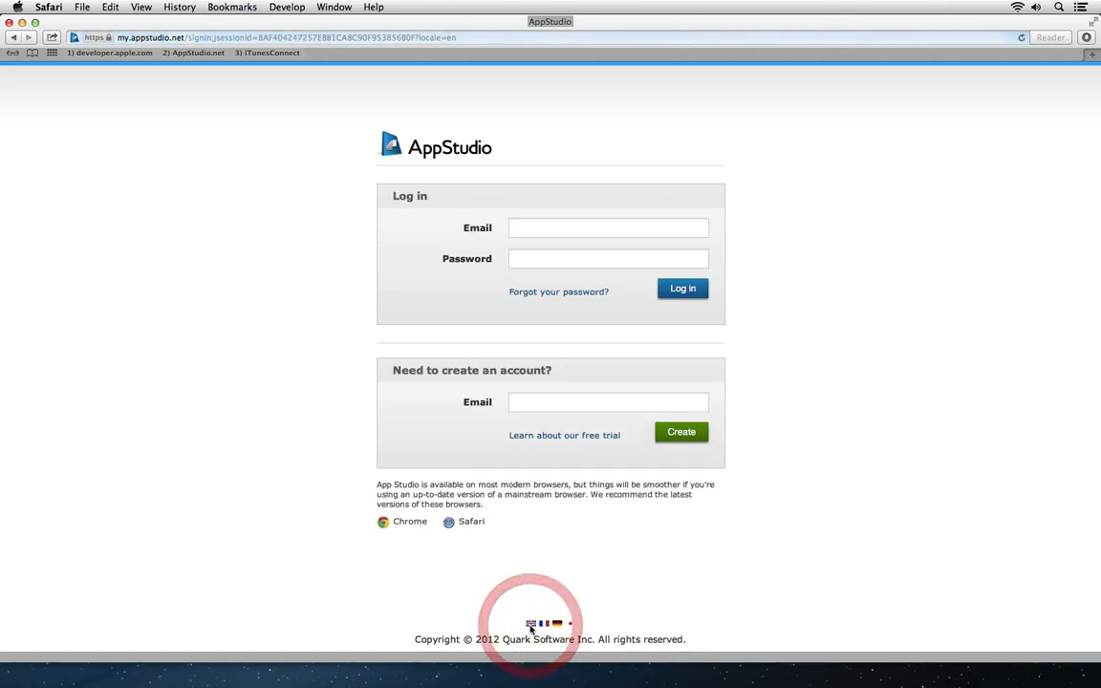
{"action": "left_click", "coordinate": [695, 295]}
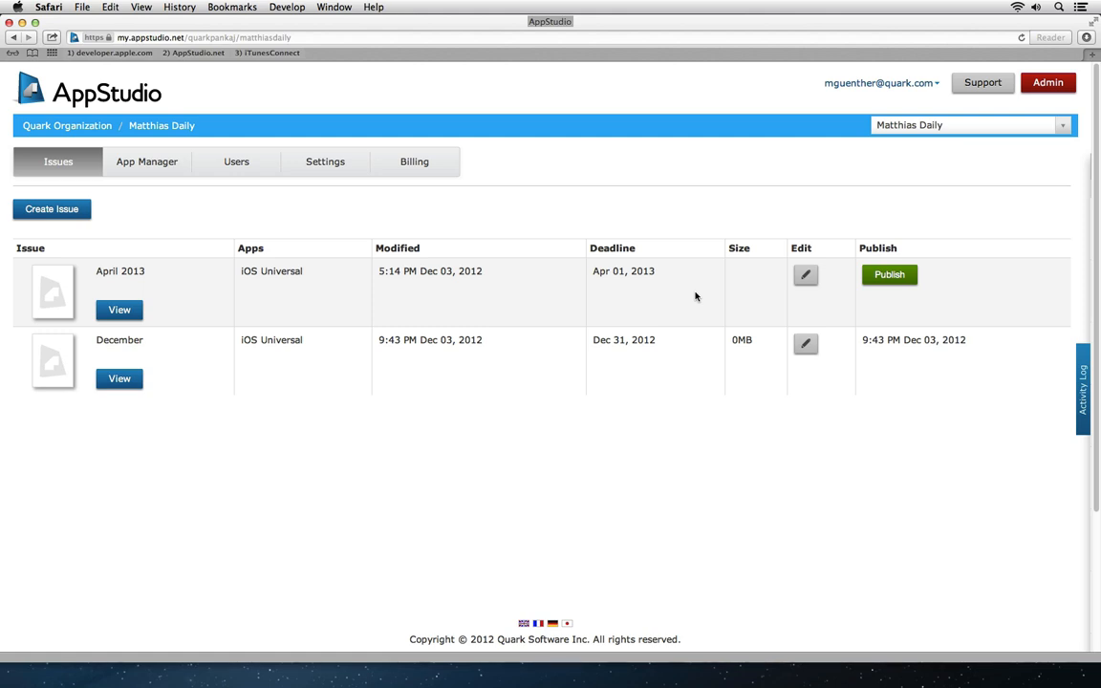
Step: Check the account's Billing package, then go to App Manager's Your Applications list
{"action": "left_click", "coordinate": [398, 167]}
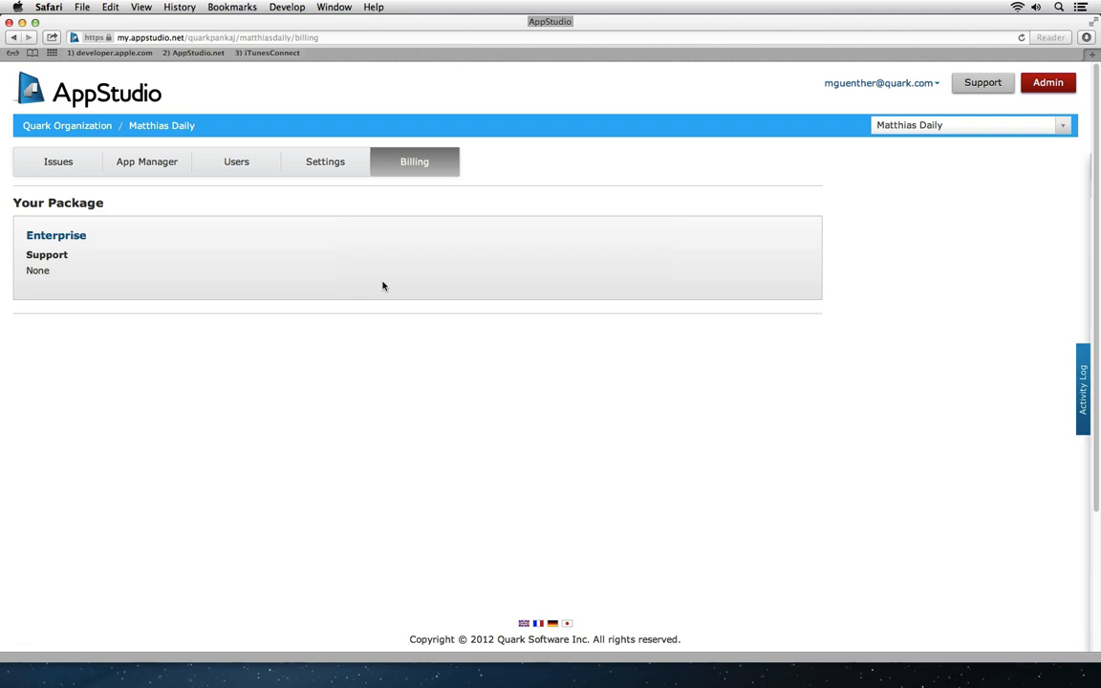
{"action": "left_click", "coordinate": [136, 163]}
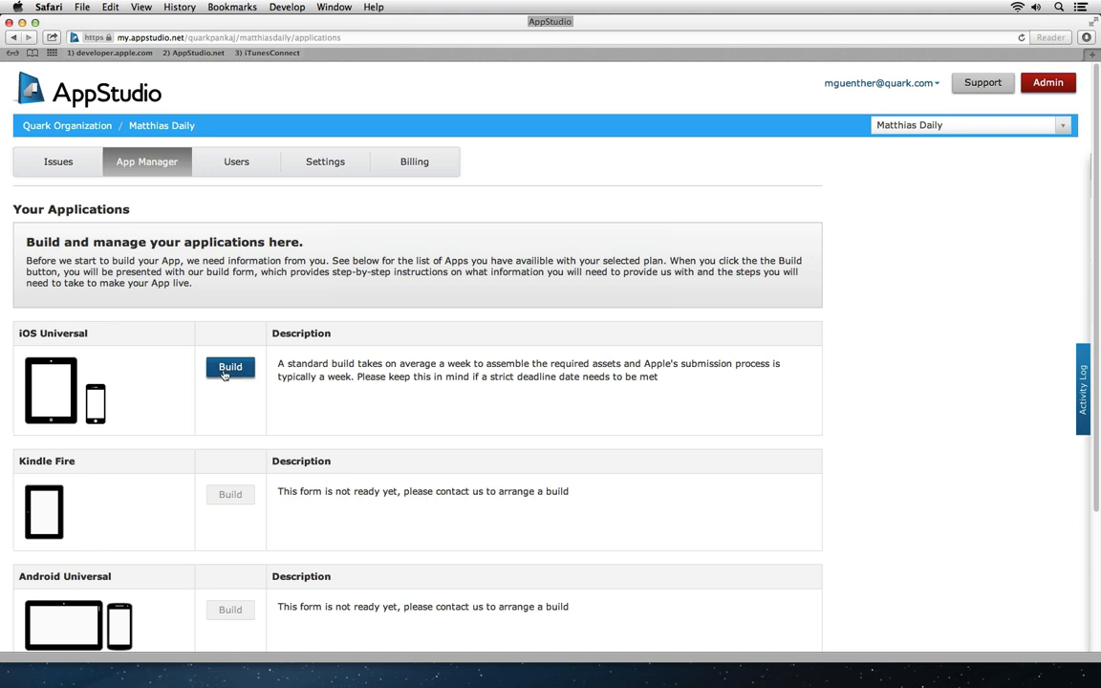
Step: Start a new build for the iOS Universal app
{"action": "left_click", "coordinate": [228, 371]}
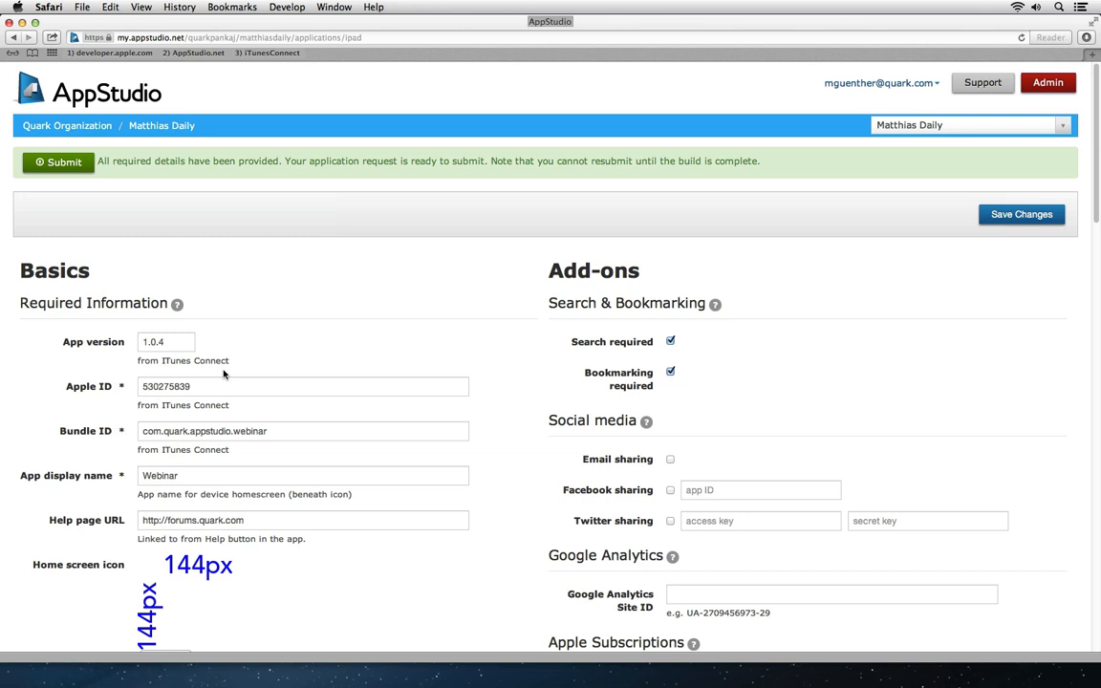
Step: Change the App version from 1.0.4 to 1.0.5
{"action": "left_click", "coordinate": [178, 342]}
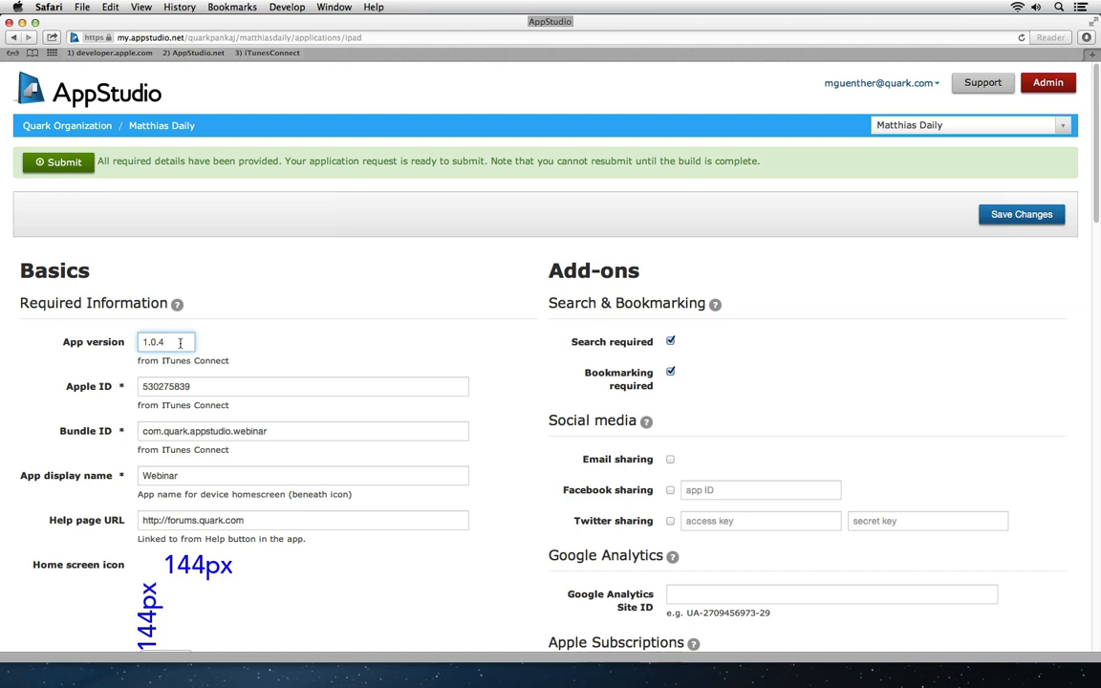
{"action": "key", "text": "BackSpace"}
{"action": "type", "text": "5"}
{"action": "key", "text": "Tab"}
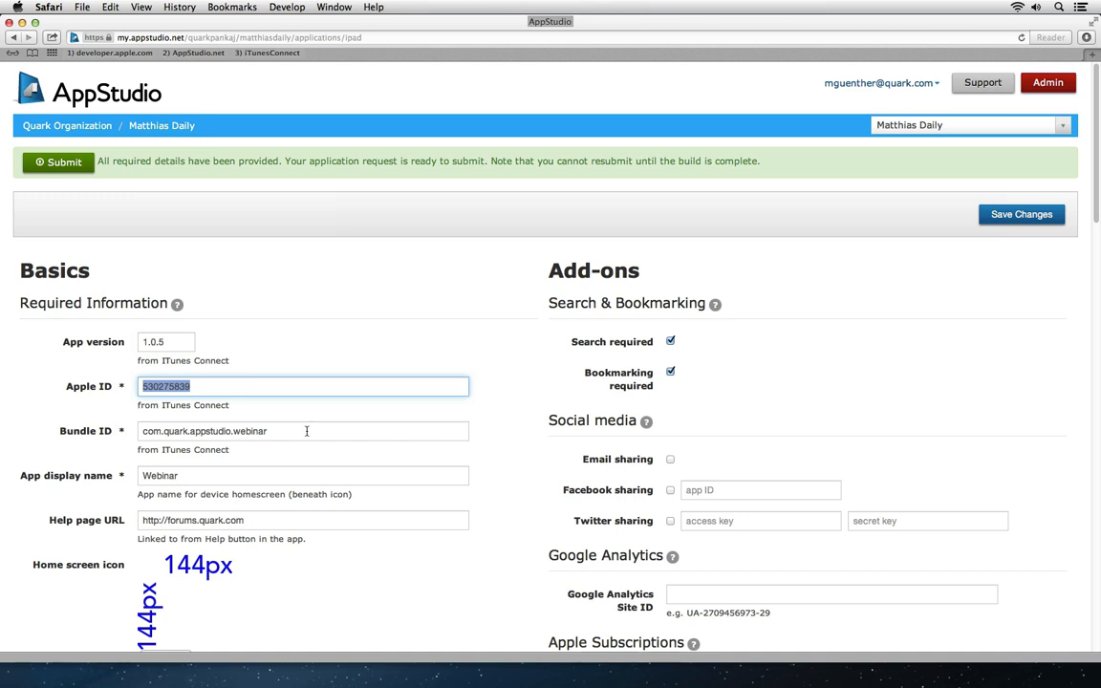
Step: Paste the new bundle ID ending in appstudiowebinar, leaving the display name as Webinar
{"action": "left_click", "coordinate": [56, 427]}
{"action": "type", "text": "com.quark.matthias.appstudiowebinar"}
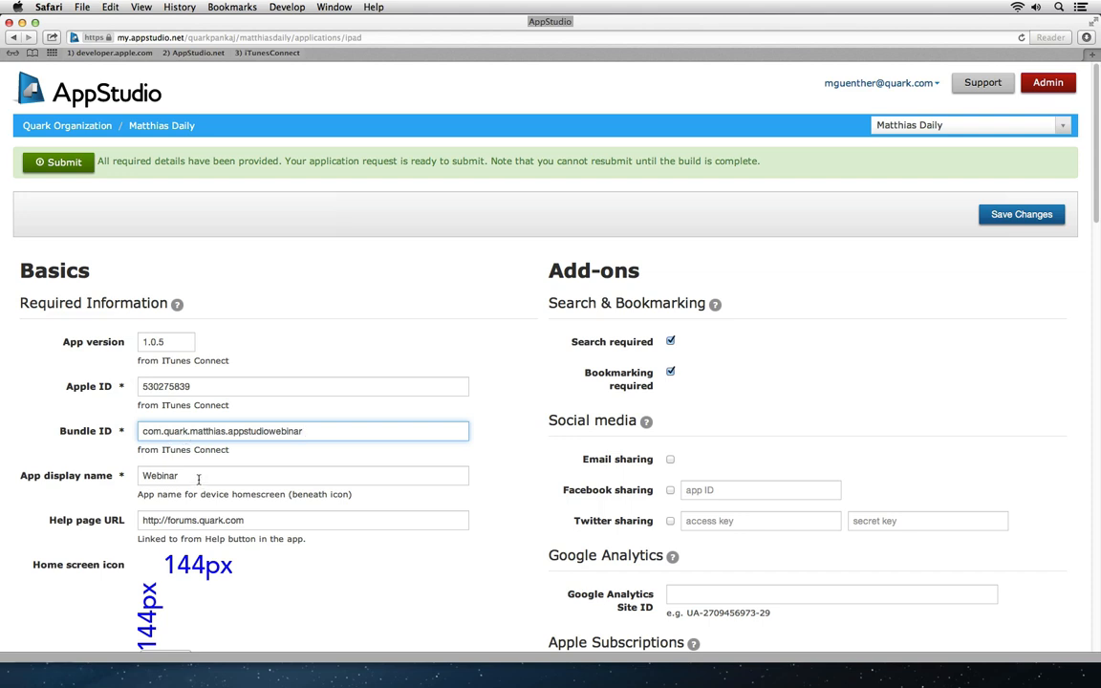
{"action": "left_click", "coordinate": [112, 478]}
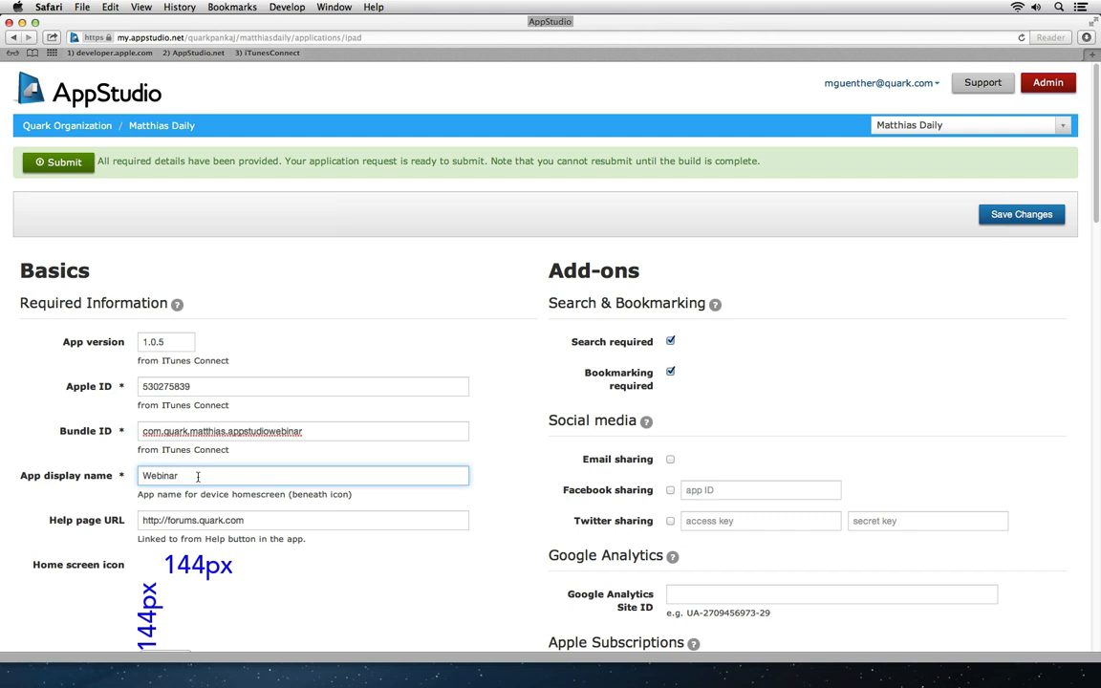
{"action": "type", "text": "english"}
{"action": "key", "text": "BackSpace"}
{"action": "key", "text": "BackSpace"}
{"action": "key", "text": "BackSpace"}
{"action": "key", "text": "BackSpace"}
{"action": "key", "text": "BackSpace"}
{"action": "key", "text": "BackSpace"}
{"action": "key", "text": "BackSpace"}
Step: Scroll to Home screen icon and open the App Studio PNGs image folder
{"action": "left_click_drag", "start_coordinate": [1097, 204], "coordinate": [1097, 307]}
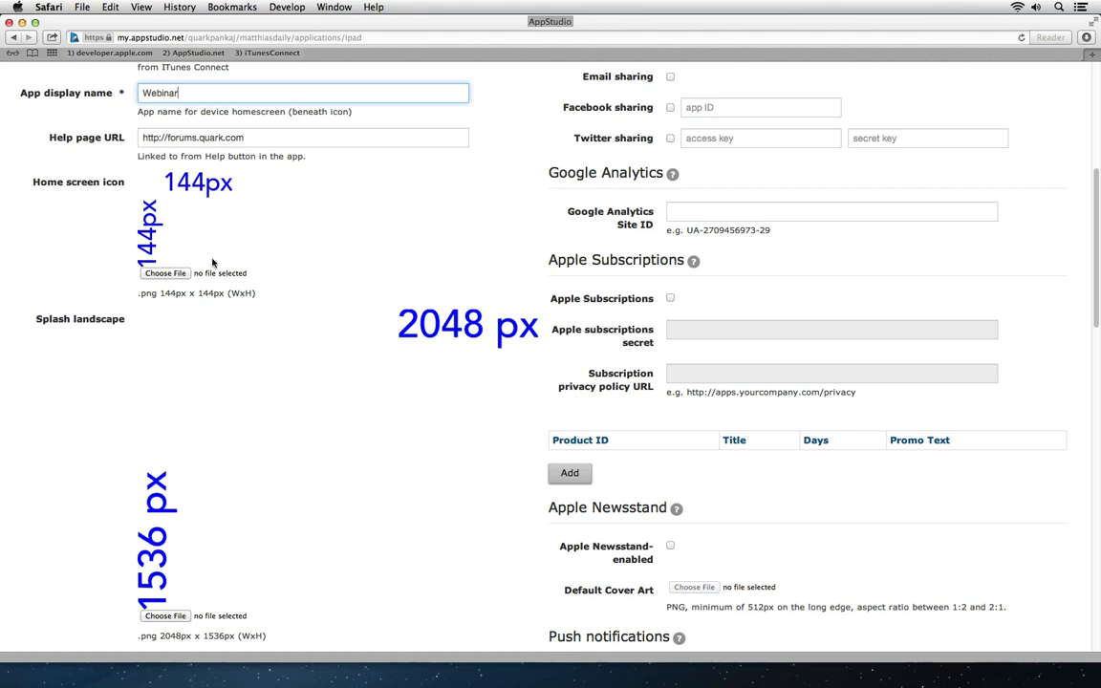
{"action": "left_click", "coordinate": [166, 272]}
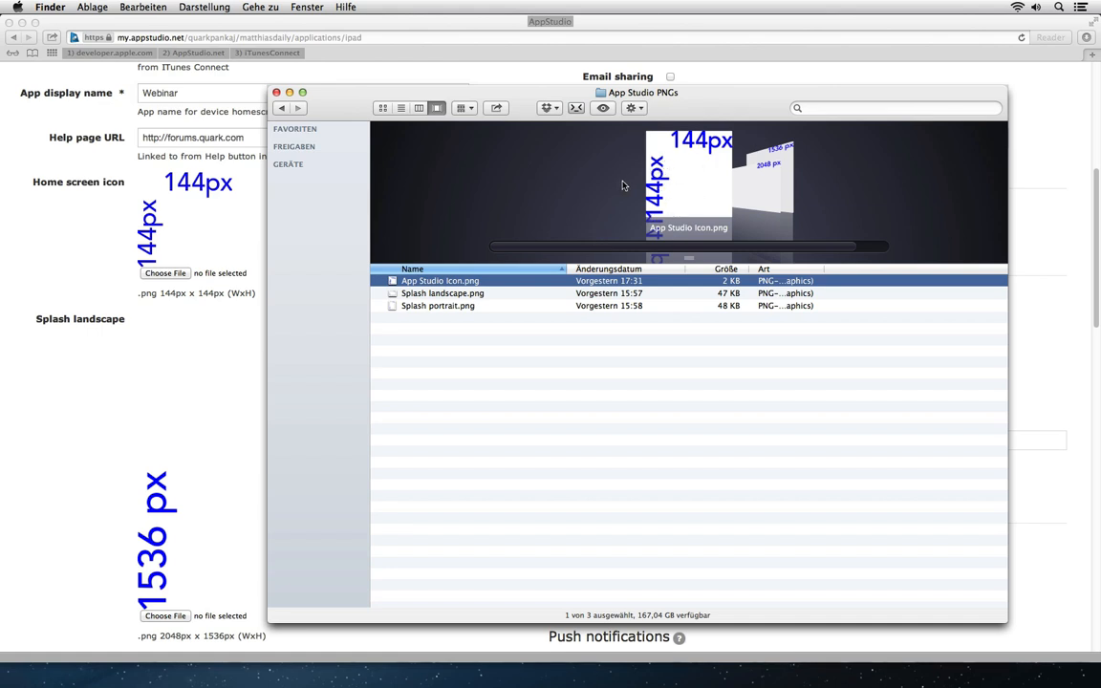
{"action": "left_click", "coordinate": [490, 298]}
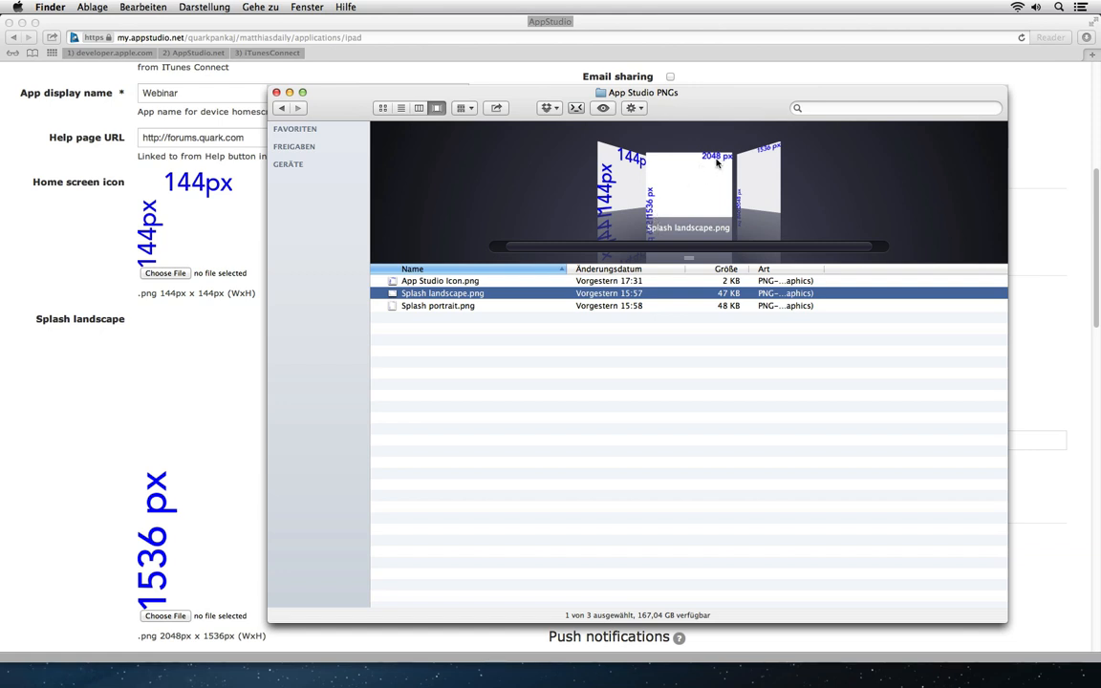
{"action": "left_click", "coordinate": [427, 306]}
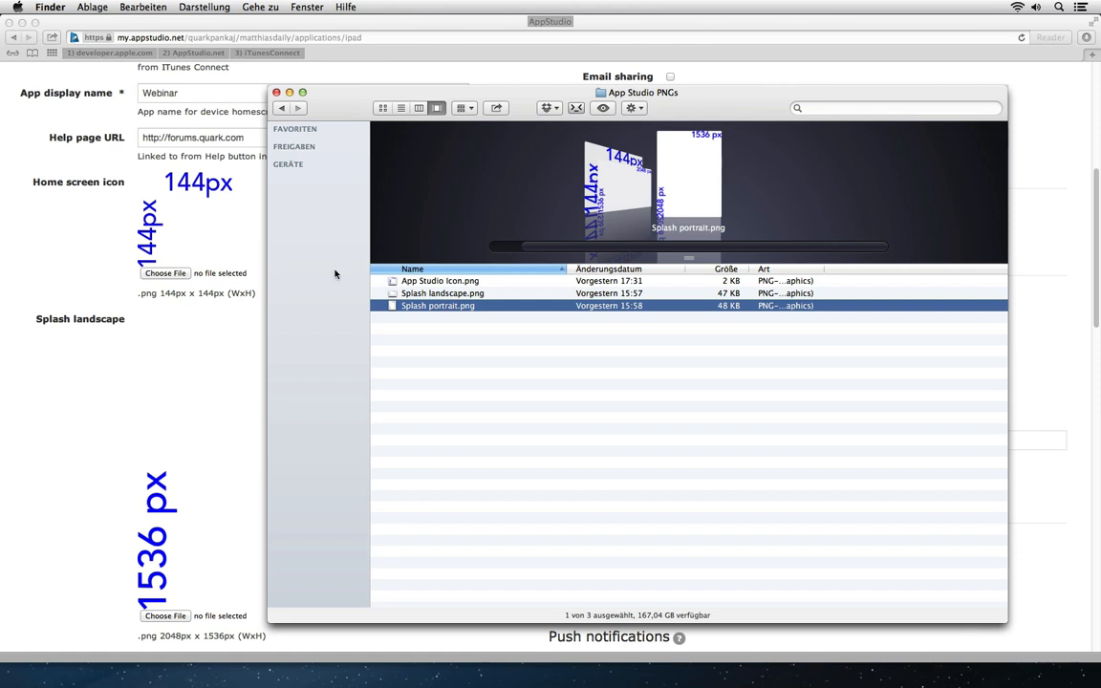
{"action": "left_click", "coordinate": [75, 352]}
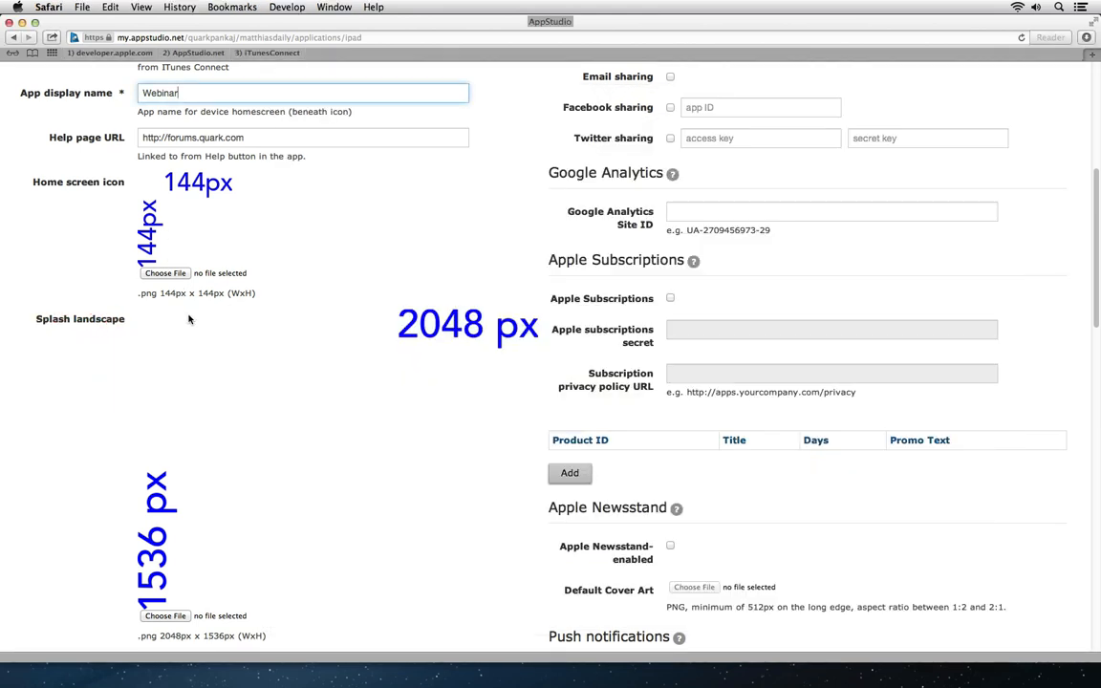
Step: Attach App Studio Icon.png as the Home screen icon
{"action": "left_click", "coordinate": [164, 275]}
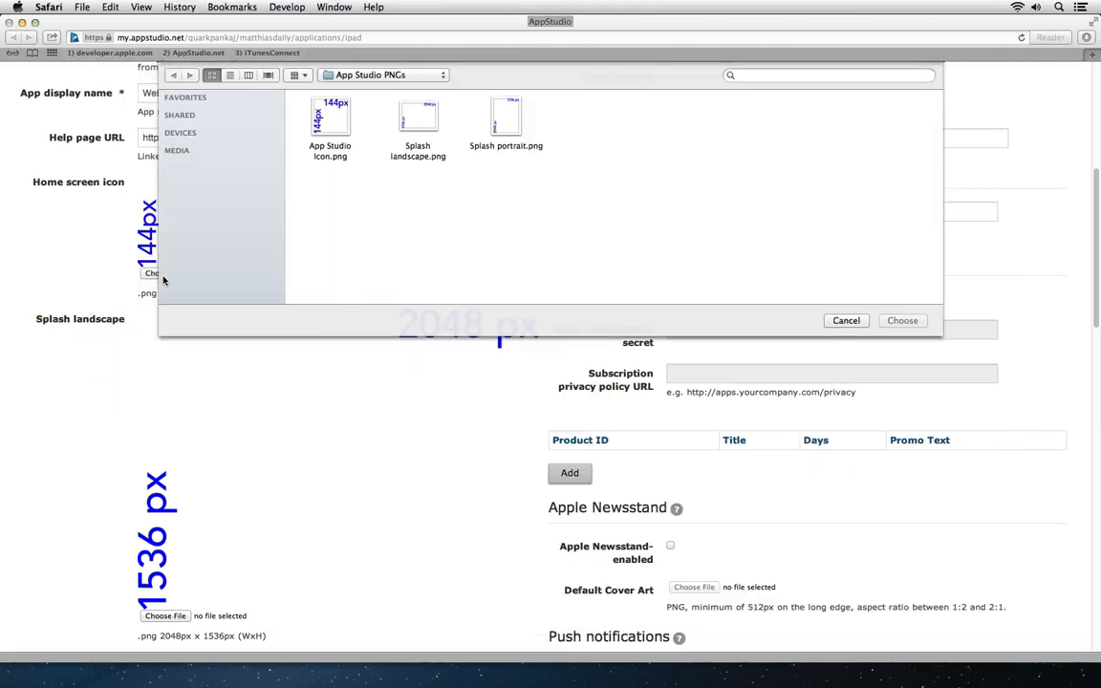
{"action": "left_click", "coordinate": [330, 118]}
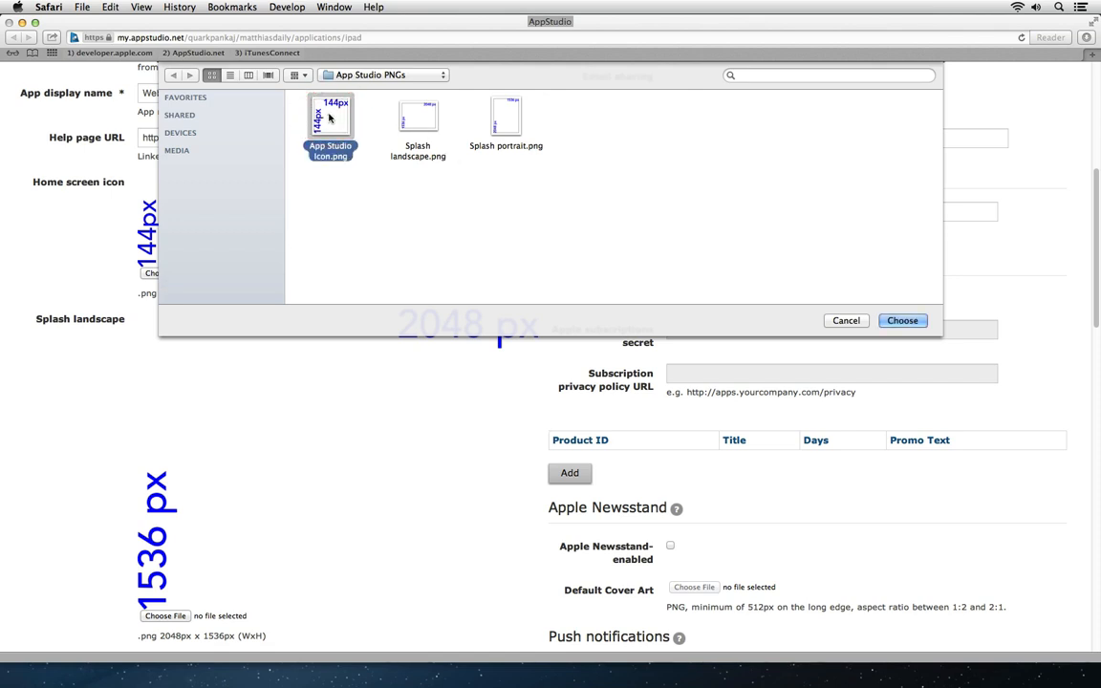
{"action": "left_click", "coordinate": [914, 325]}
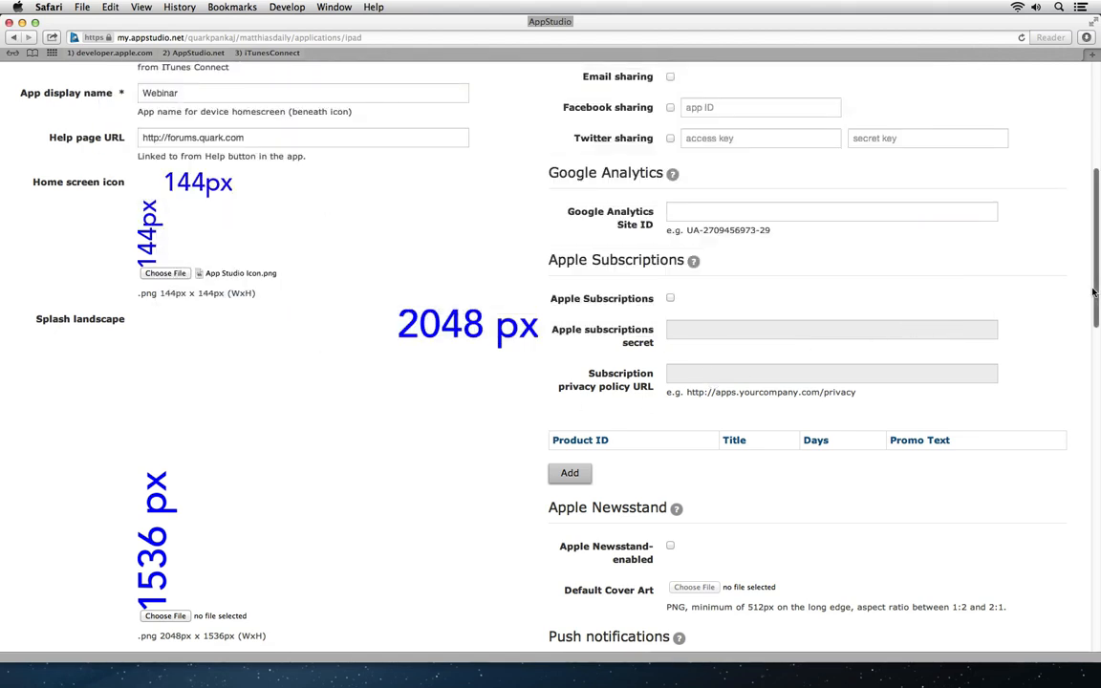
{"action": "left_click_drag", "start_coordinate": [1086, 293], "coordinate": [1086, 334]}
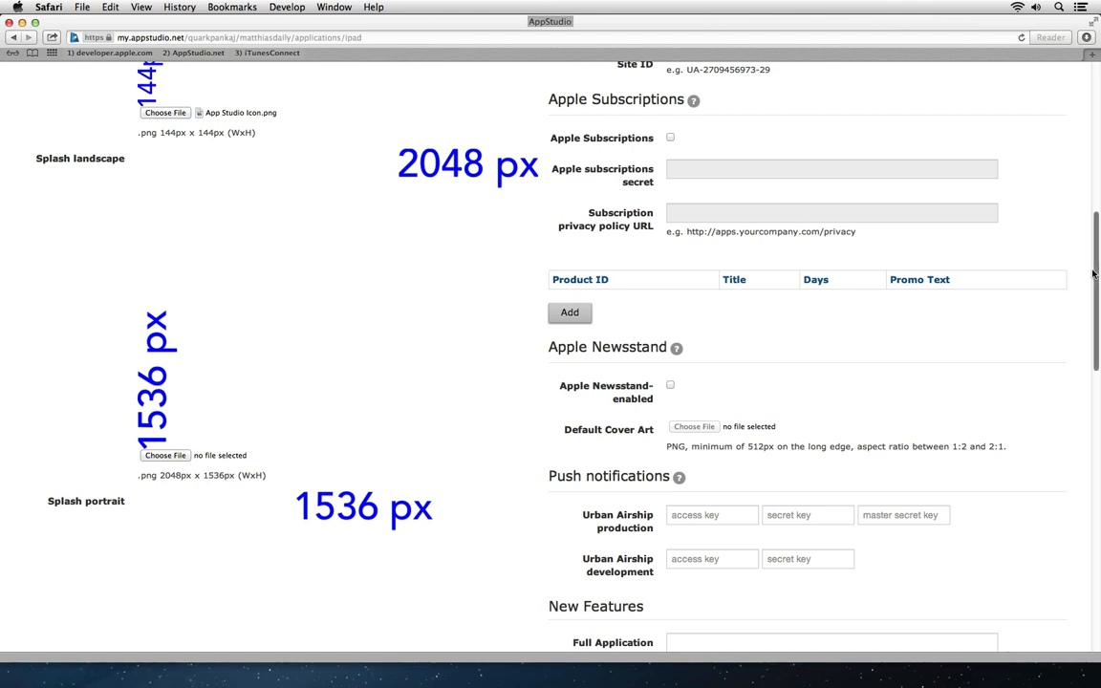
{"action": "left_click_drag", "start_coordinate": [1095, 271], "coordinate": [1097, 470]}
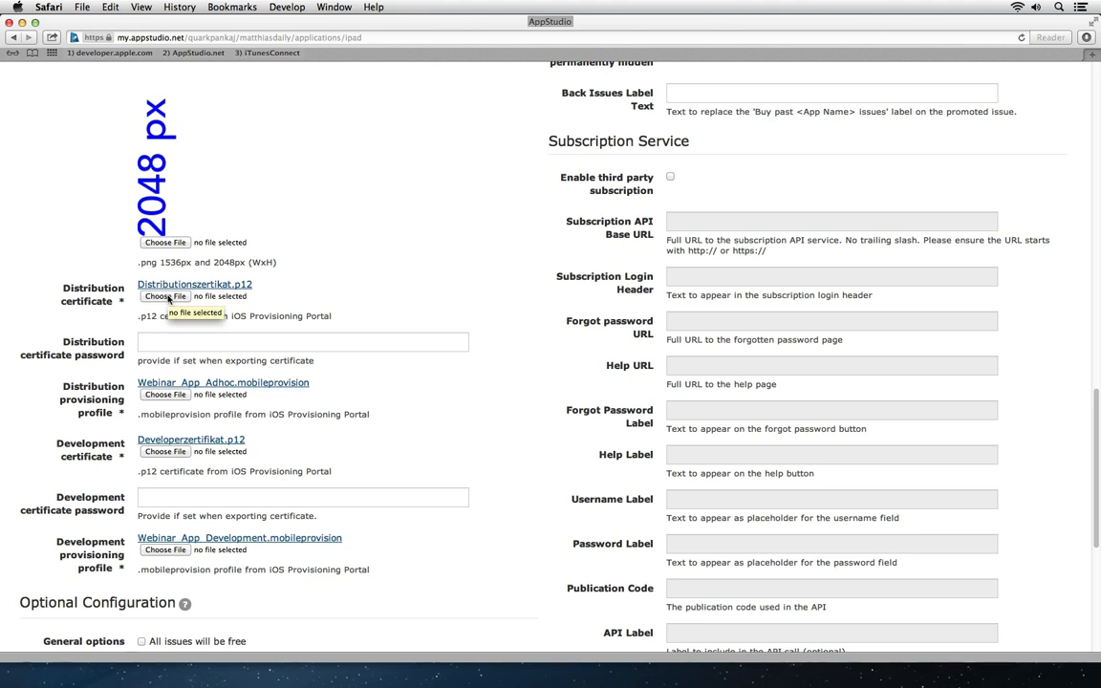
Step: Attach Distribution.p12 and the ad hoc provisioning profile as the distribution certificate and profile
{"action": "left_click", "coordinate": [166, 296]}
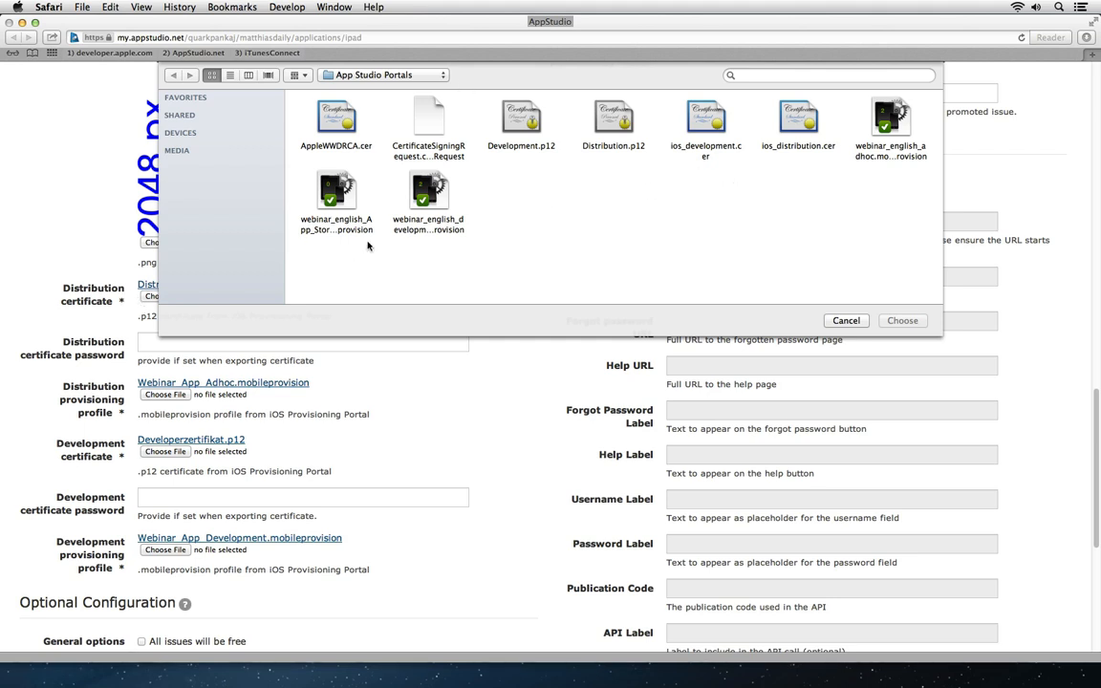
{"action": "left_click", "coordinate": [611, 124]}
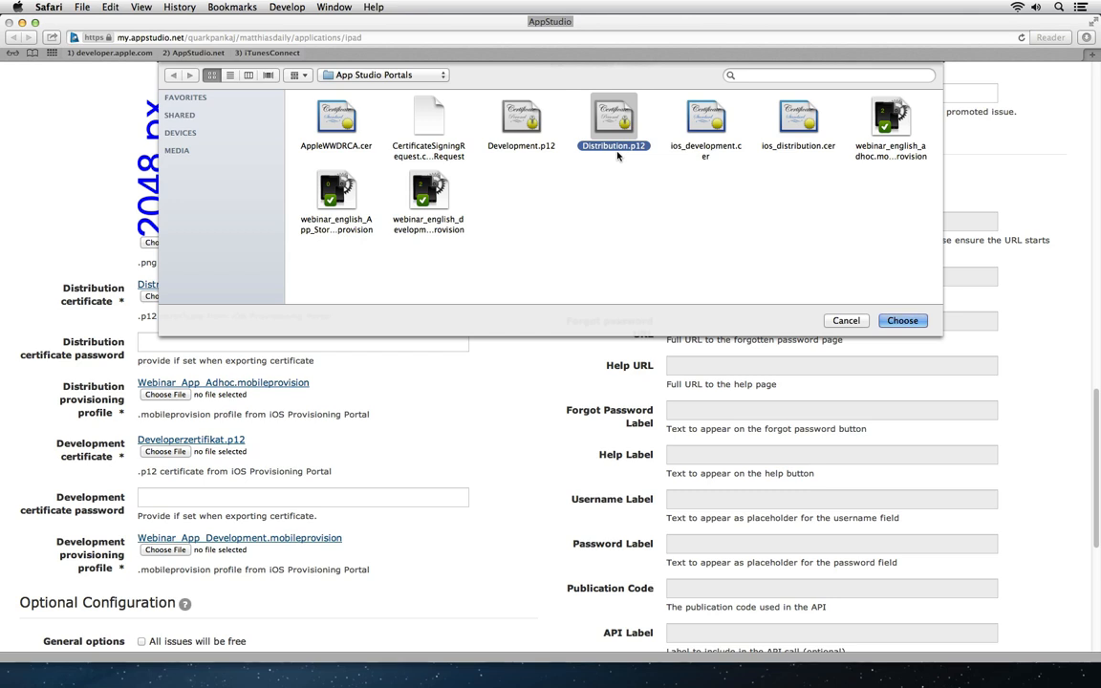
{"action": "left_click", "coordinate": [908, 320]}
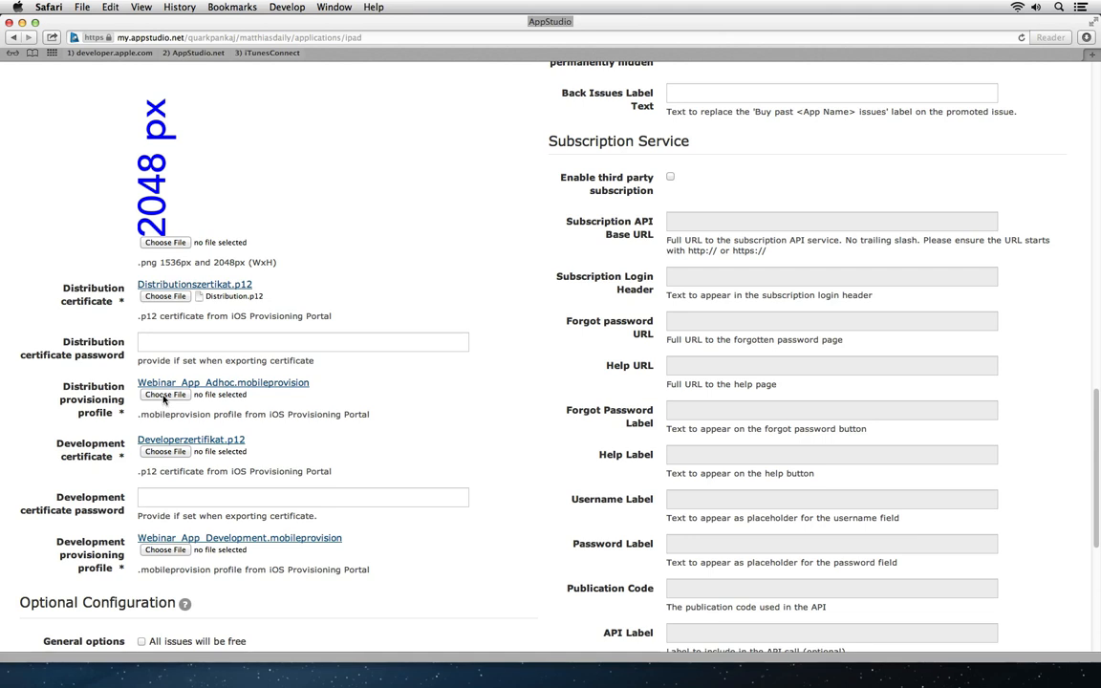
{"action": "left_click", "coordinate": [164, 396]}
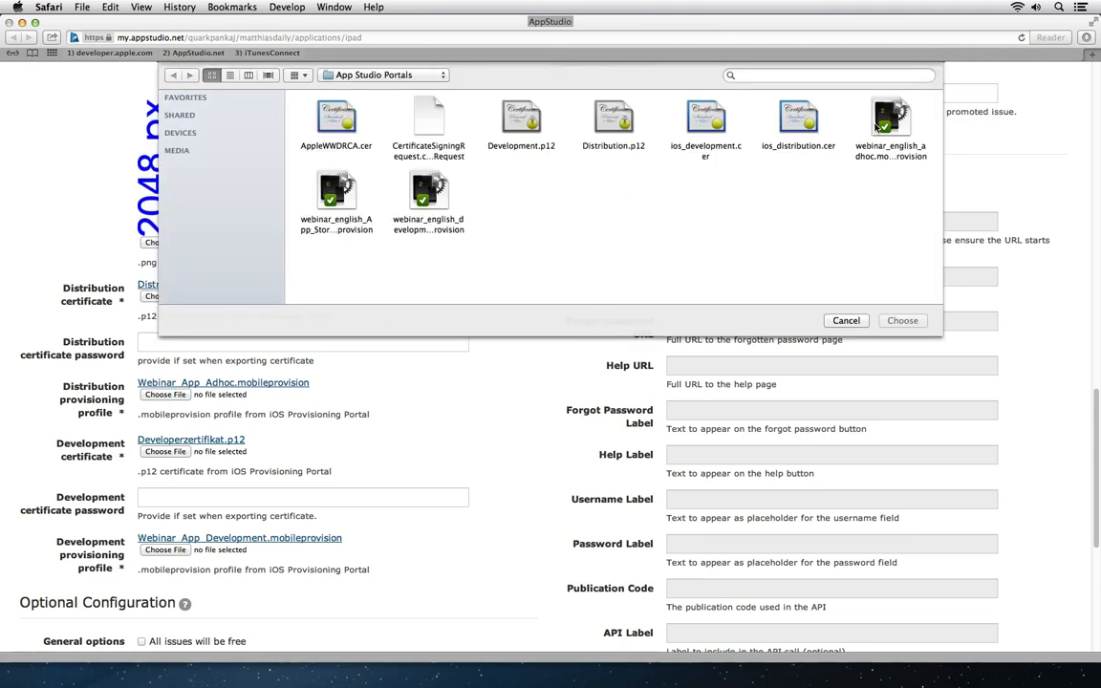
{"action": "left_click", "coordinate": [871, 153]}
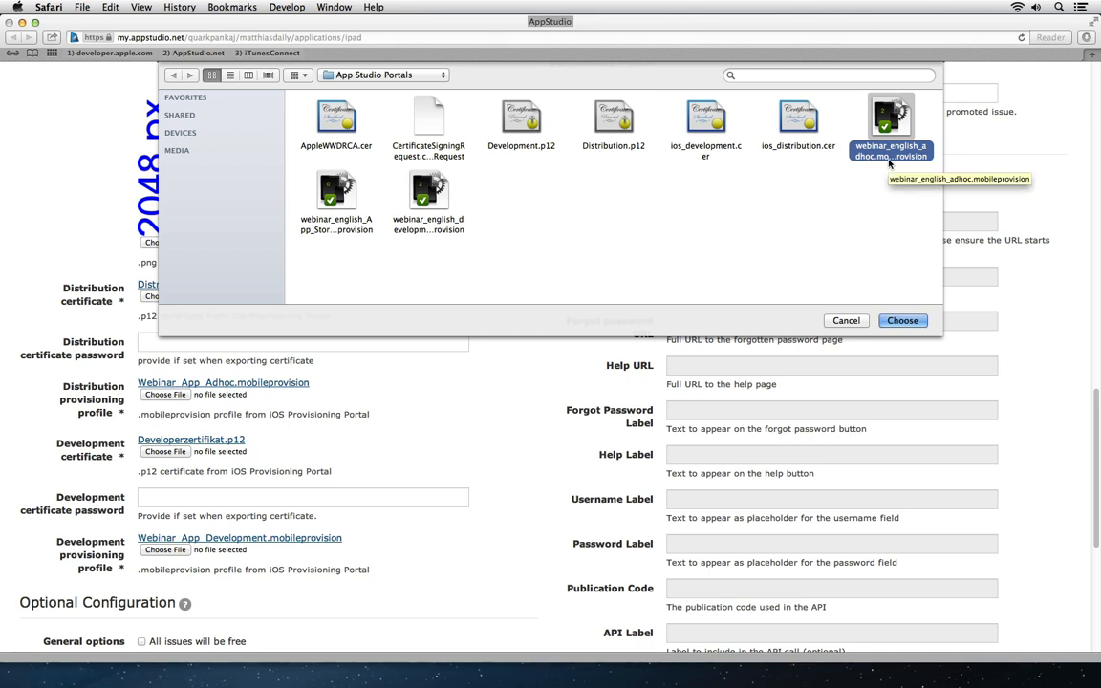
{"action": "left_click", "coordinate": [338, 208]}
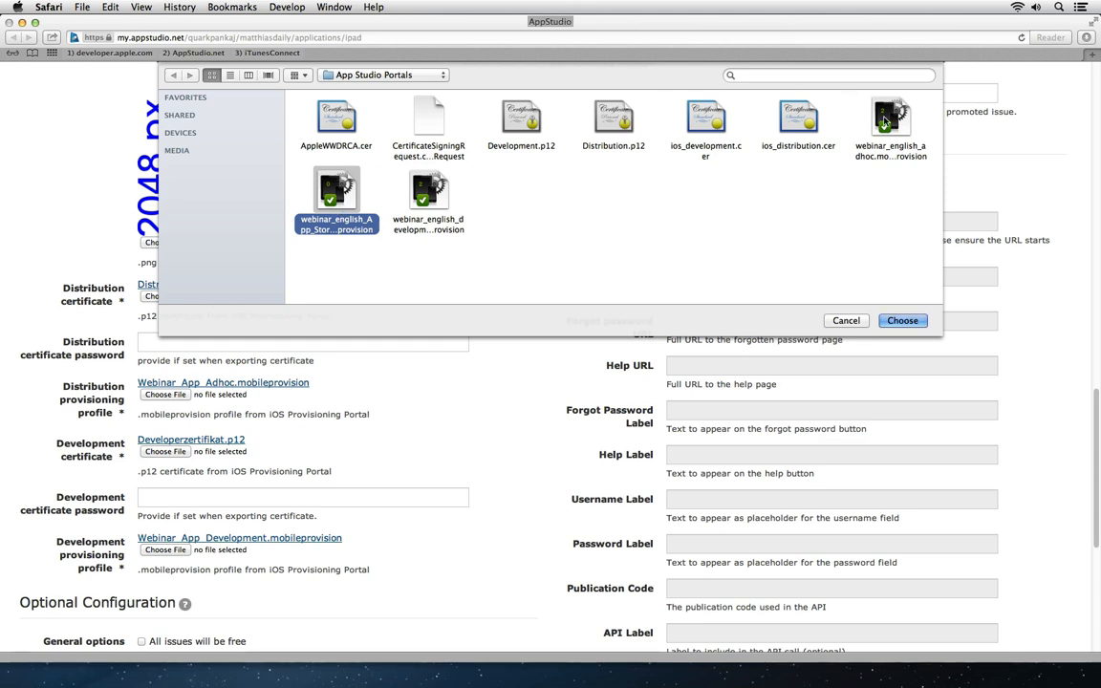
{"action": "left_click", "coordinate": [887, 143]}
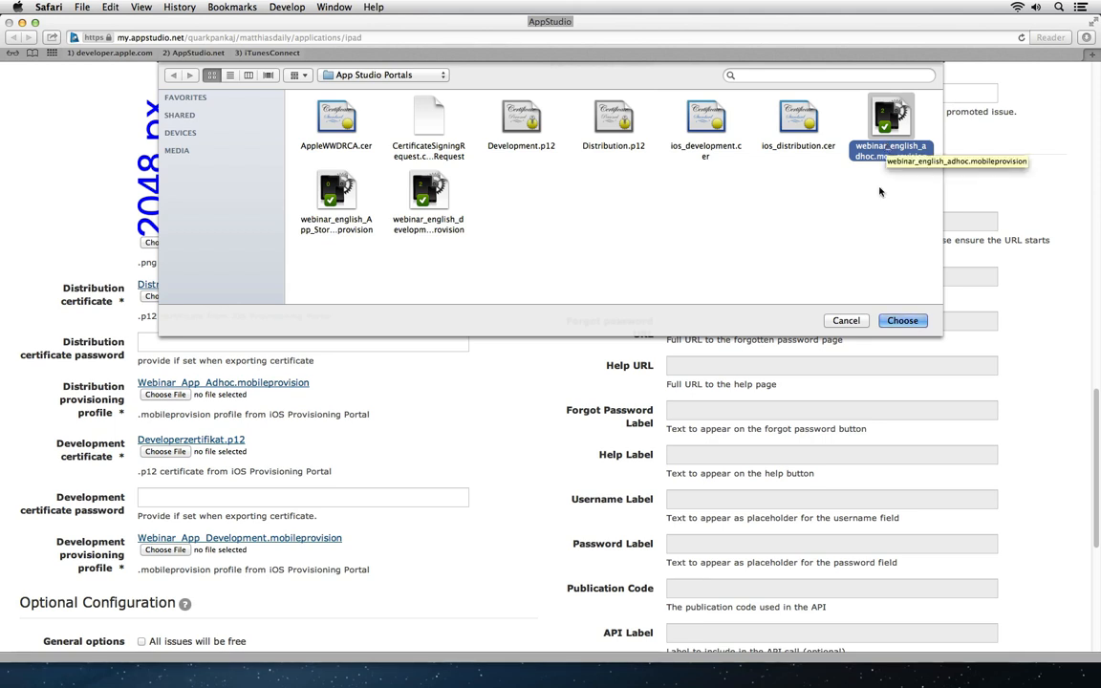
{"action": "left_click", "coordinate": [902, 320]}
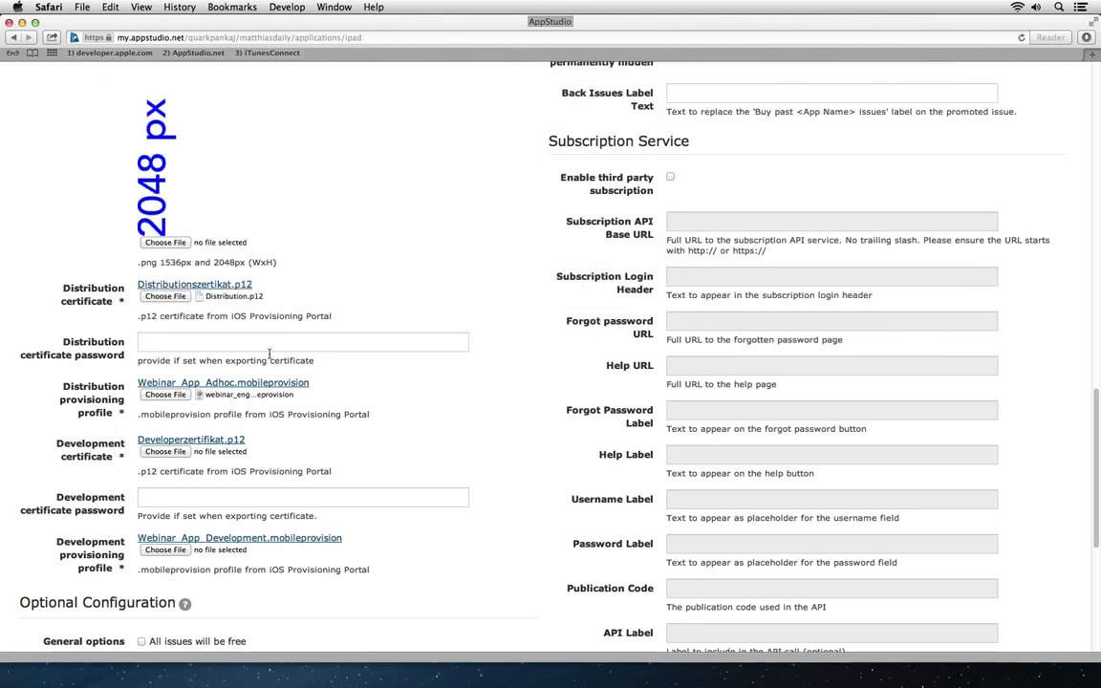
Step: Attach Development.p12 and the development provisioning profile to the development fields
{"action": "left_click", "coordinate": [151, 452]}
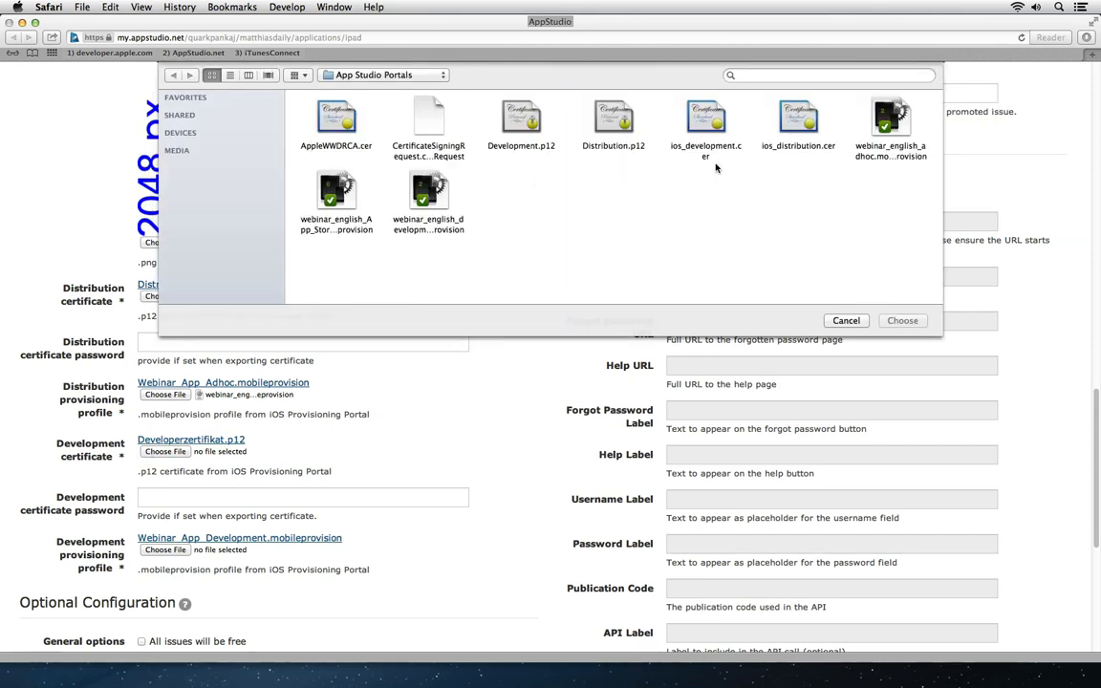
{"action": "left_click", "coordinate": [526, 122]}
{"action": "left_click", "coordinate": [903, 321]}
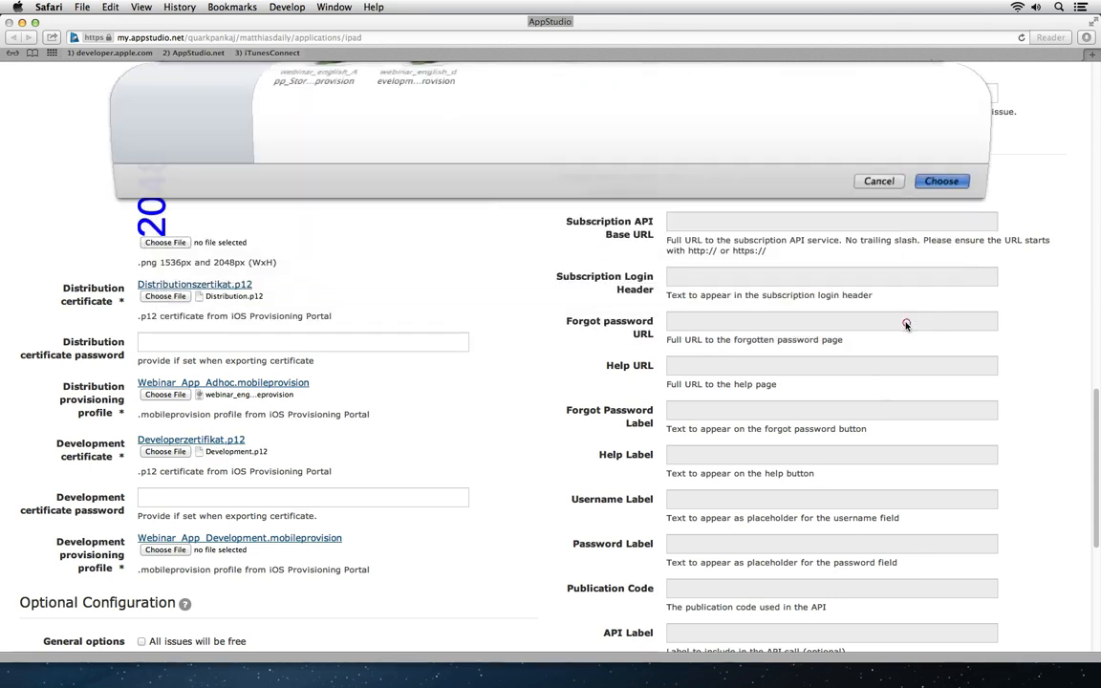
{"action": "left_click", "coordinate": [167, 549]}
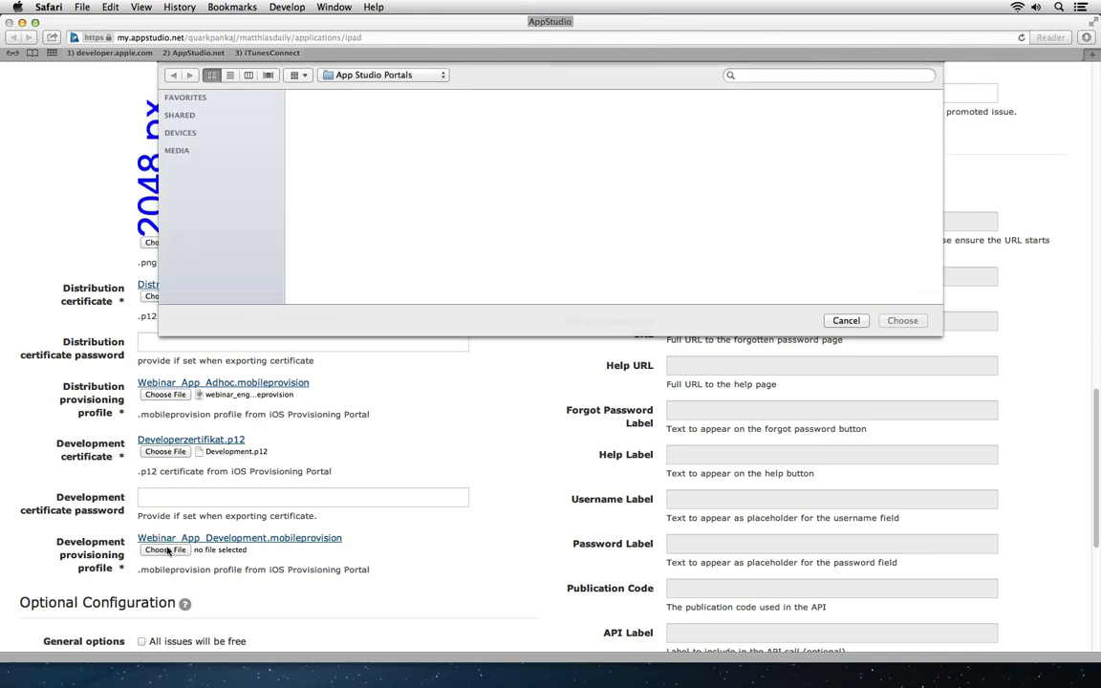
{"action": "left_click", "coordinate": [423, 195]}
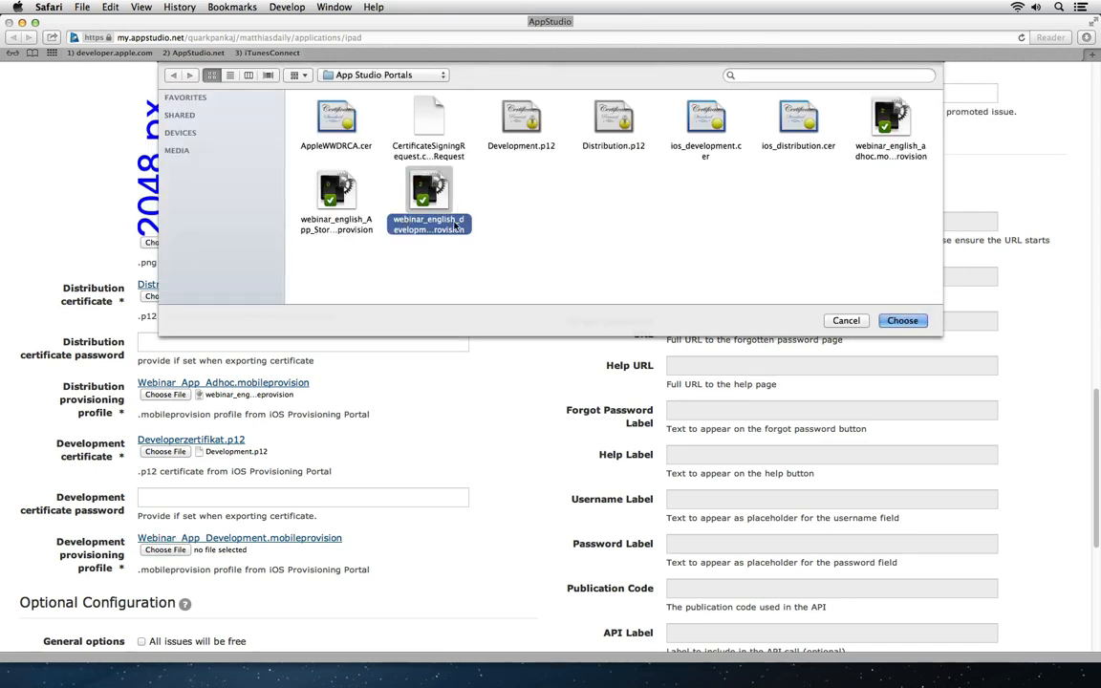
{"action": "left_click", "coordinate": [923, 320]}
Step: Under Optional Configuration, tick 'Latest issue will be auto-downloaded if user is entitled'
{"action": "left_click_drag", "start_coordinate": [1096, 417], "coordinate": [1089, 517]}
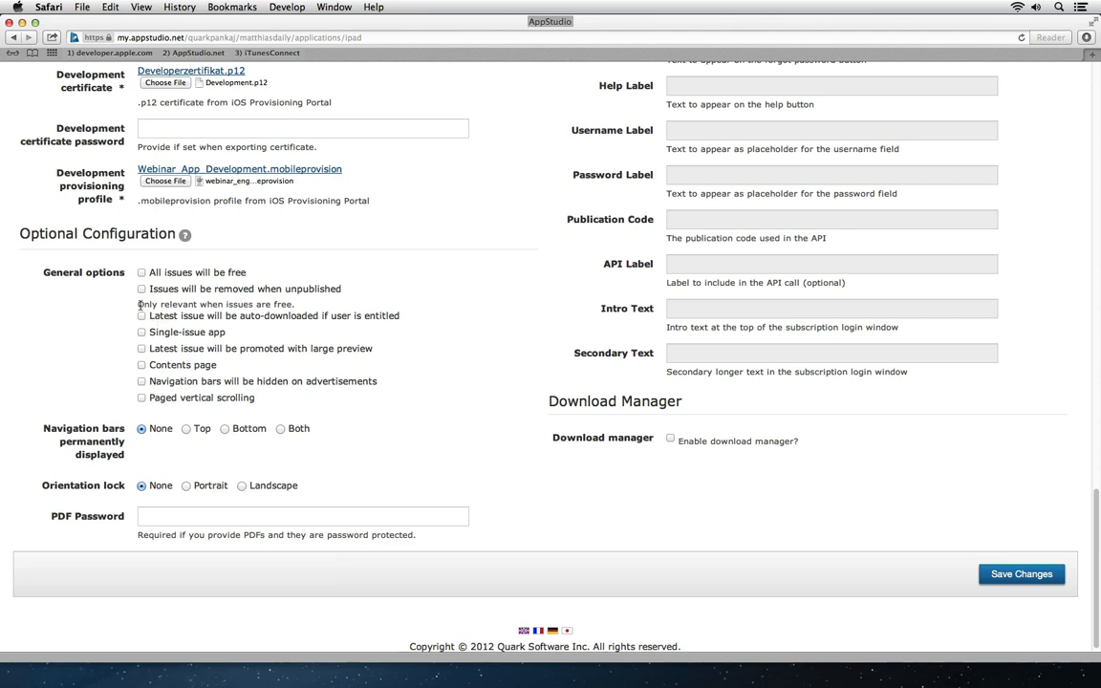
{"action": "left_click_drag", "start_coordinate": [137, 304], "coordinate": [277, 305]}
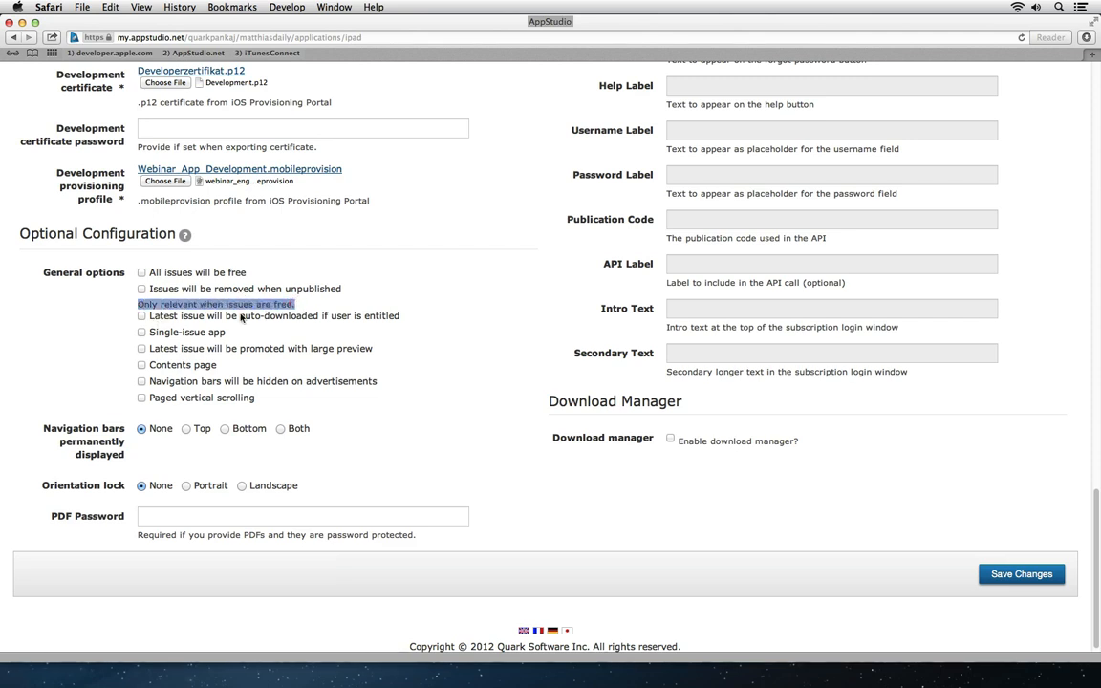
{"action": "left_click", "coordinate": [143, 316]}
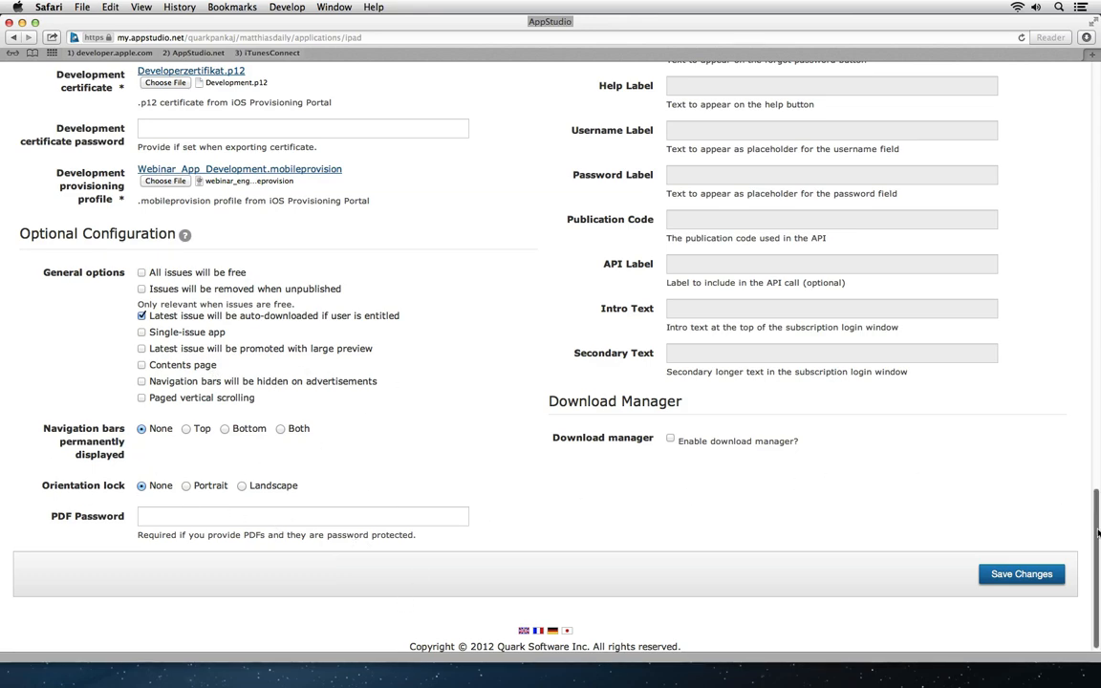
{"action": "left_click_drag", "start_coordinate": [1097, 526], "coordinate": [1088, 142]}
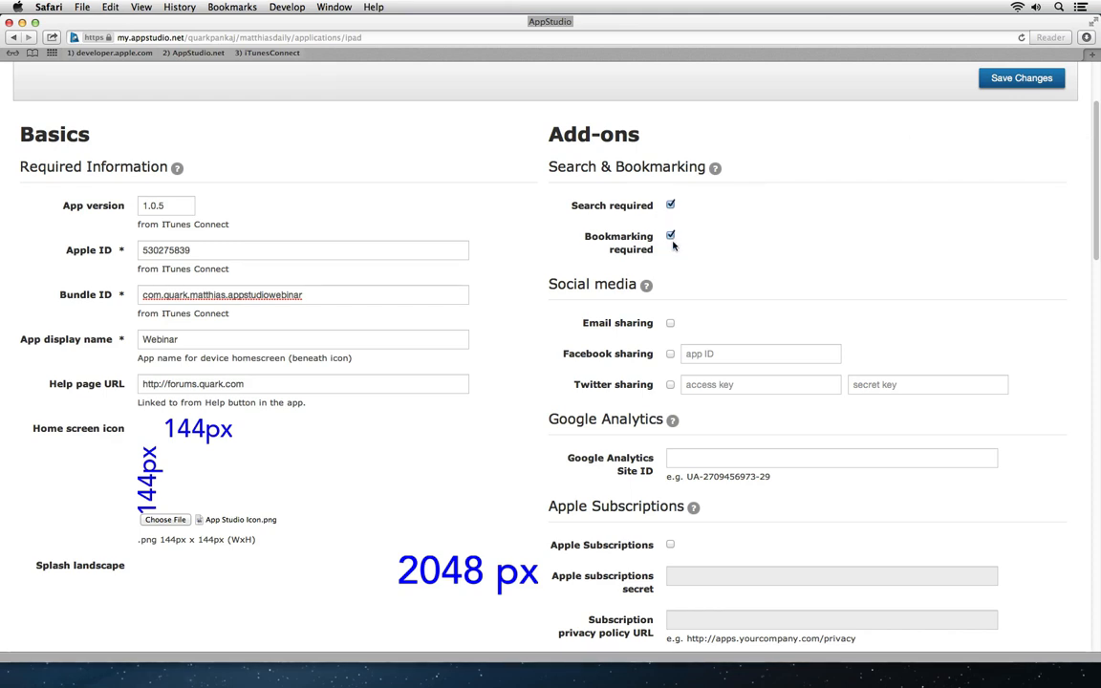
{"action": "left_click_drag", "start_coordinate": [1097, 237], "coordinate": [1090, 411]}
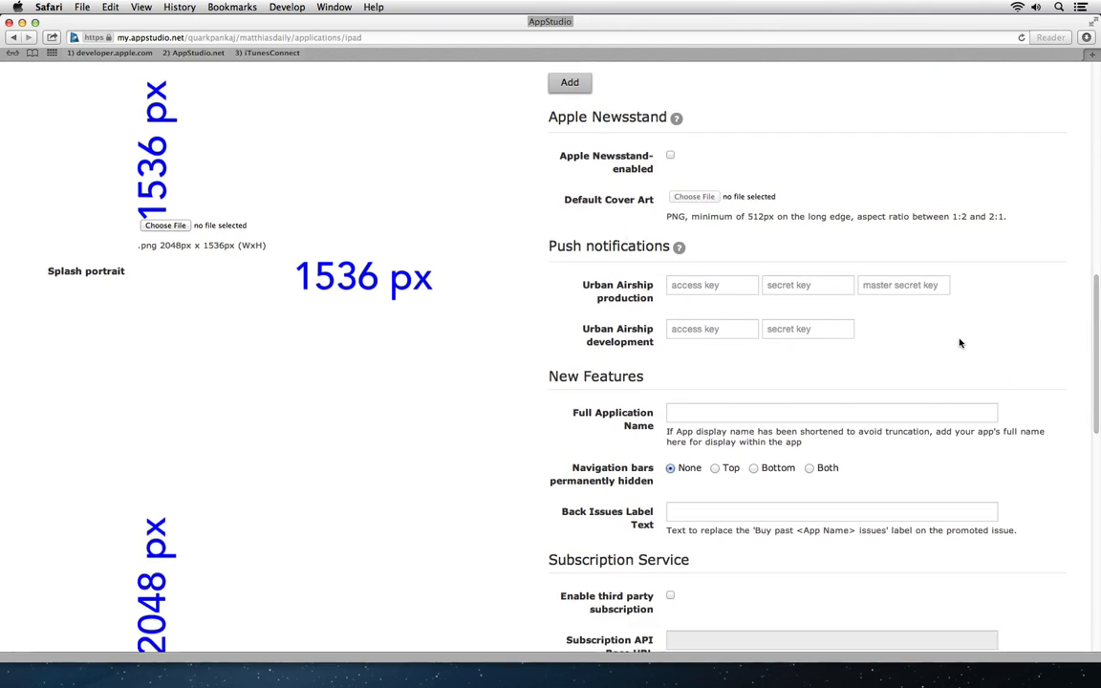
{"action": "scroll", "coordinate": [1045, 377], "scroll_direction": "down", "scroll_amount": 1}
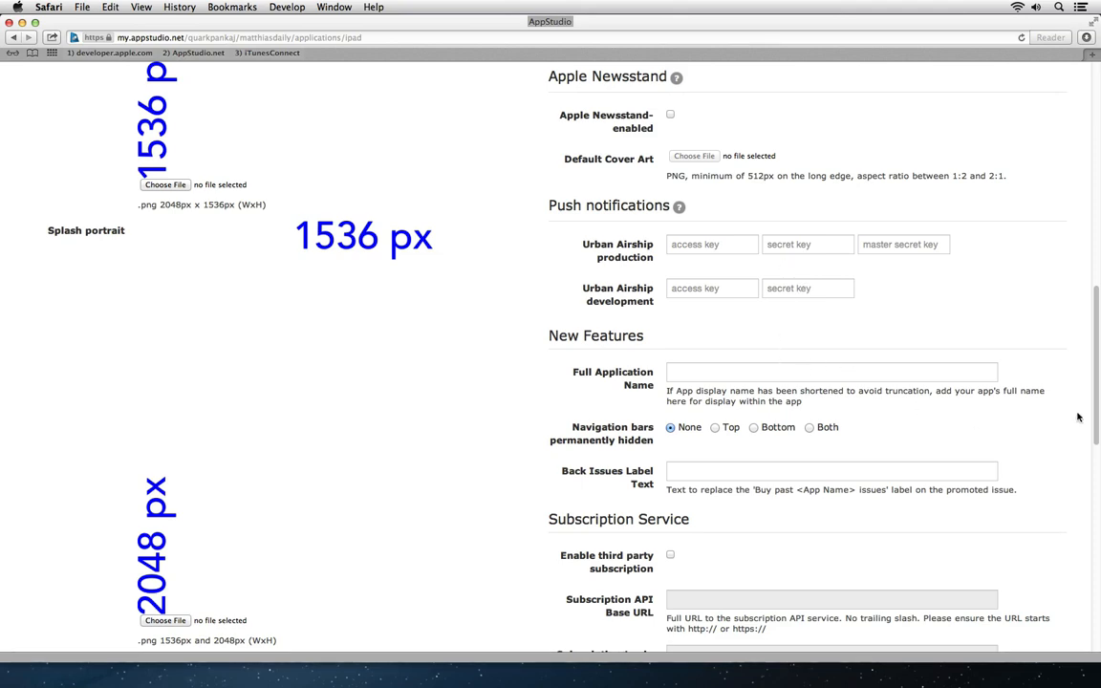
{"action": "left_click_drag", "start_coordinate": [1094, 417], "coordinate": [1088, 627]}
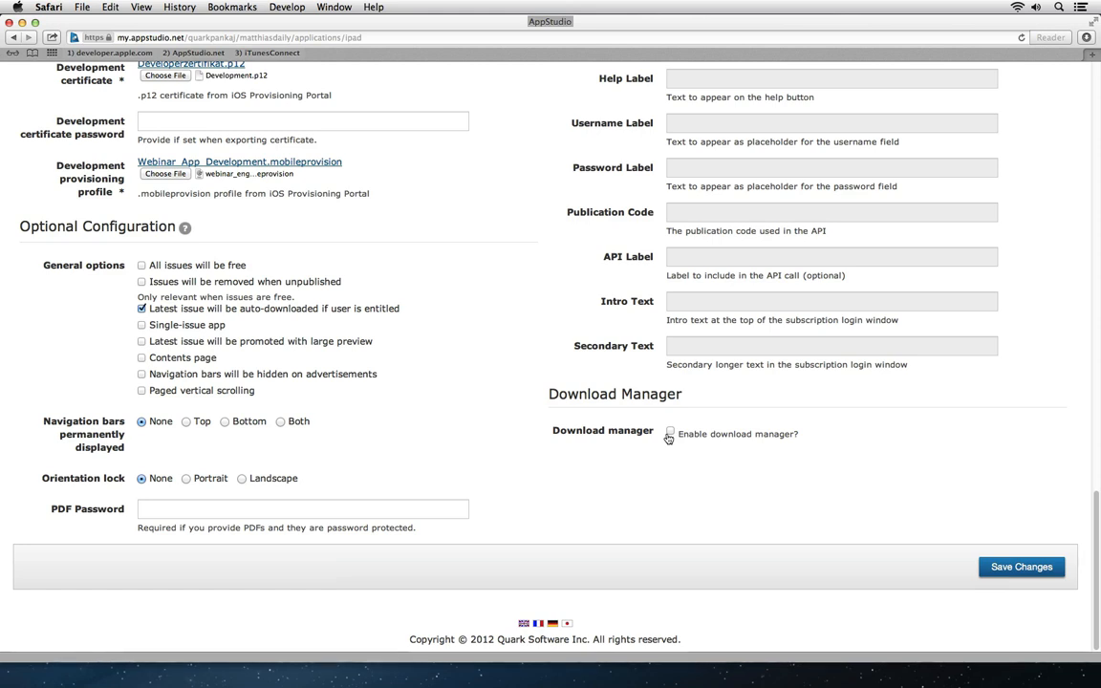
Step: Save the build settings and return to the top's ready-to-submit banner
{"action": "left_click", "coordinate": [1006, 567]}
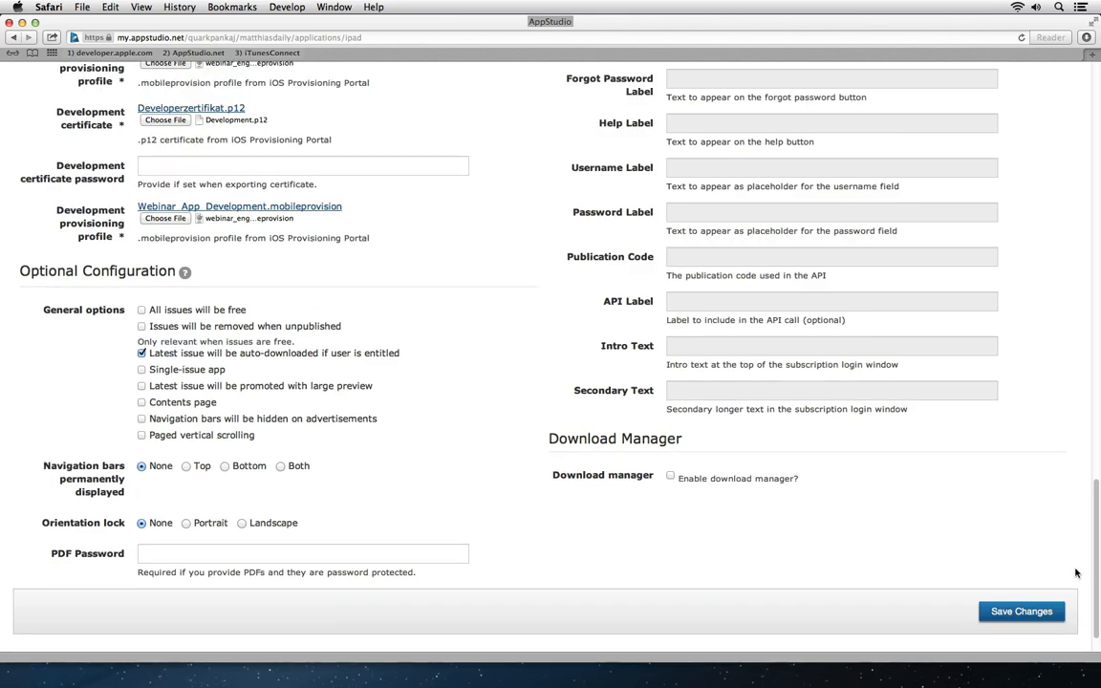
{"action": "left_click_drag", "start_coordinate": [1089, 574], "coordinate": [1076, 135]}
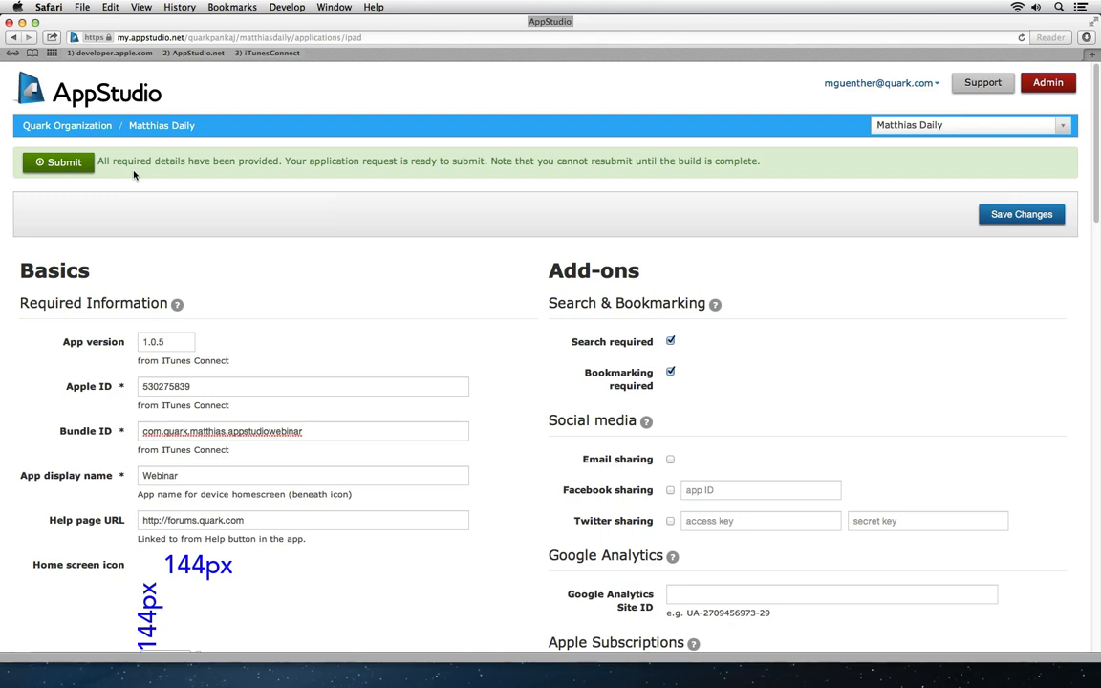
Step: Submit the iPad app request, confirming version 1.0.5, and check the build-in-progress notice
{"action": "left_click", "coordinate": [79, 171]}
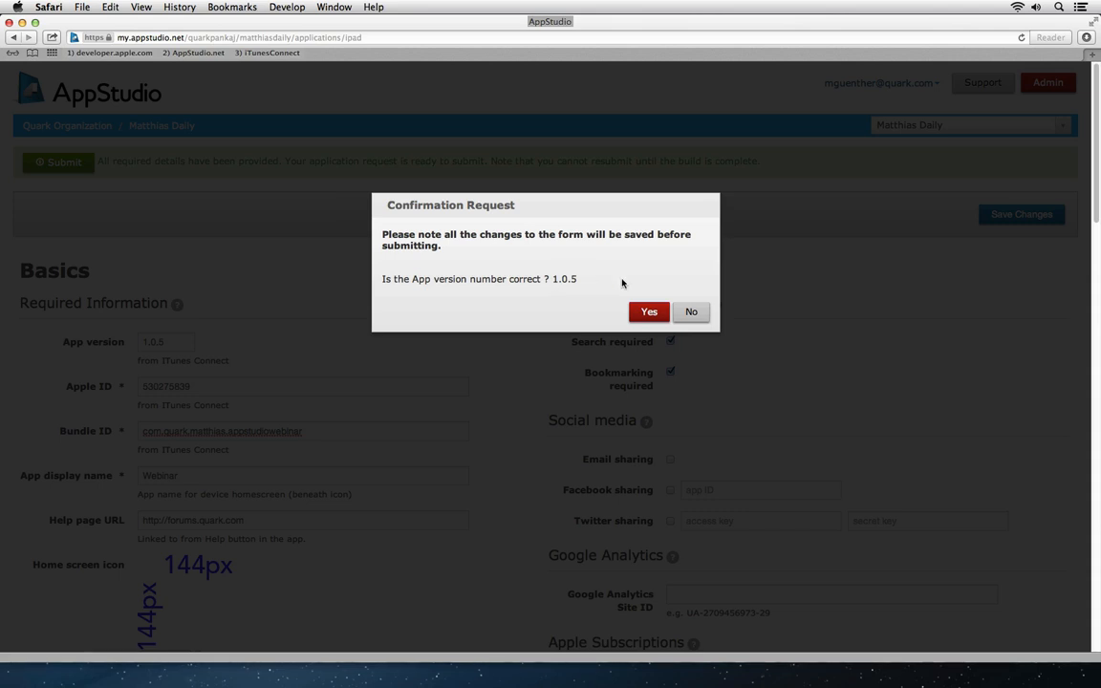
{"action": "left_click", "coordinate": [653, 316]}
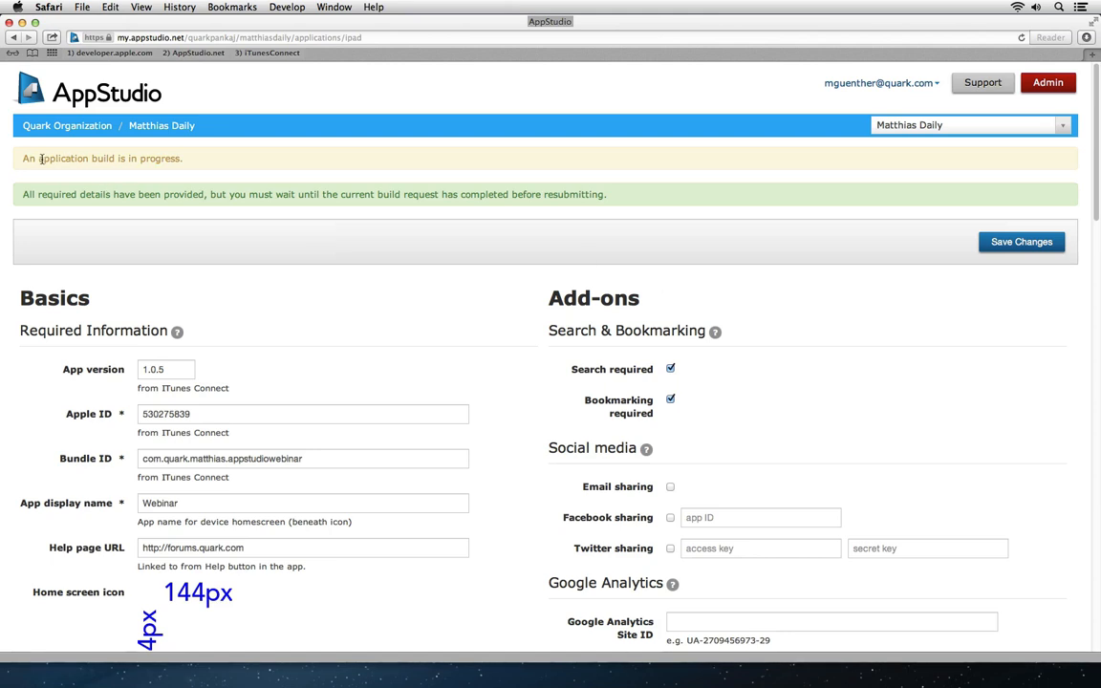
{"action": "left_click_drag", "start_coordinate": [22, 157], "coordinate": [188, 160]}
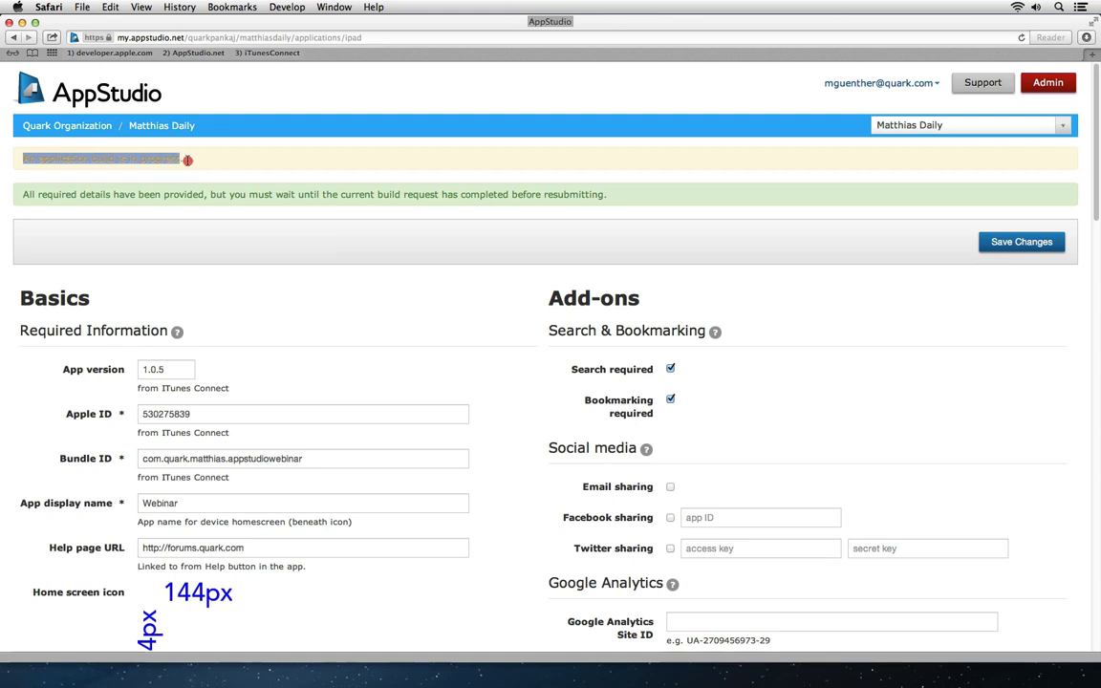
{"action": "left_click", "coordinate": [264, 219]}
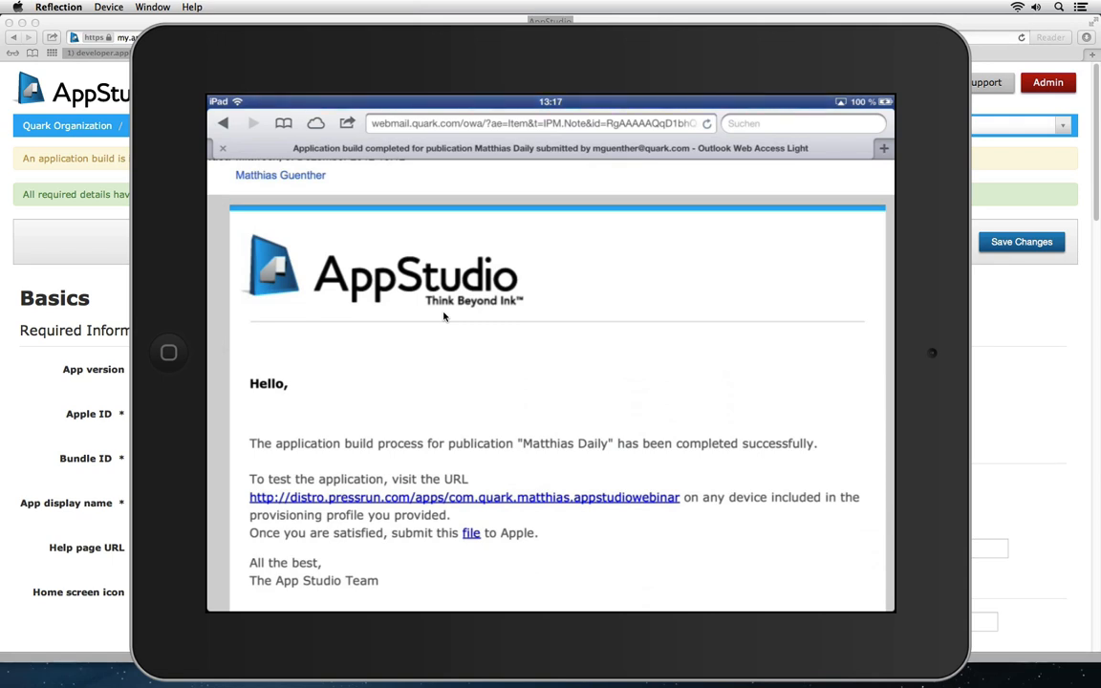
Step: Hide Safari and follow the email's test-install link to the Webinar 1.0.5 Install Apps page
{"action": "key", "text": "alt+super+h"}
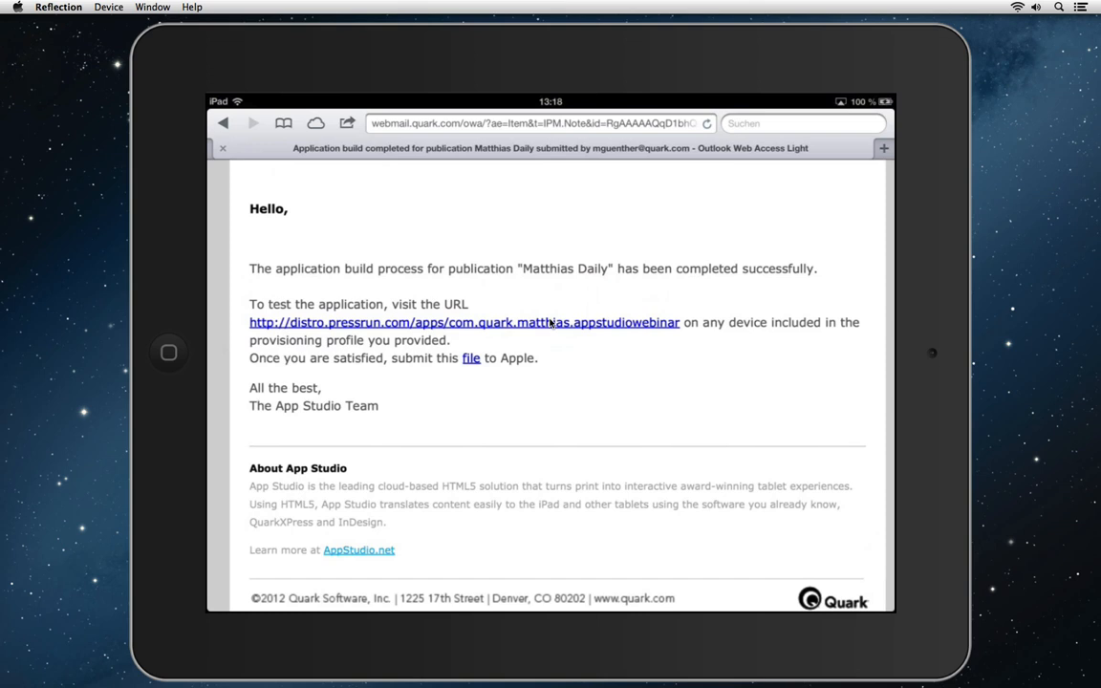
{"action": "left_click", "coordinate": [550, 323]}
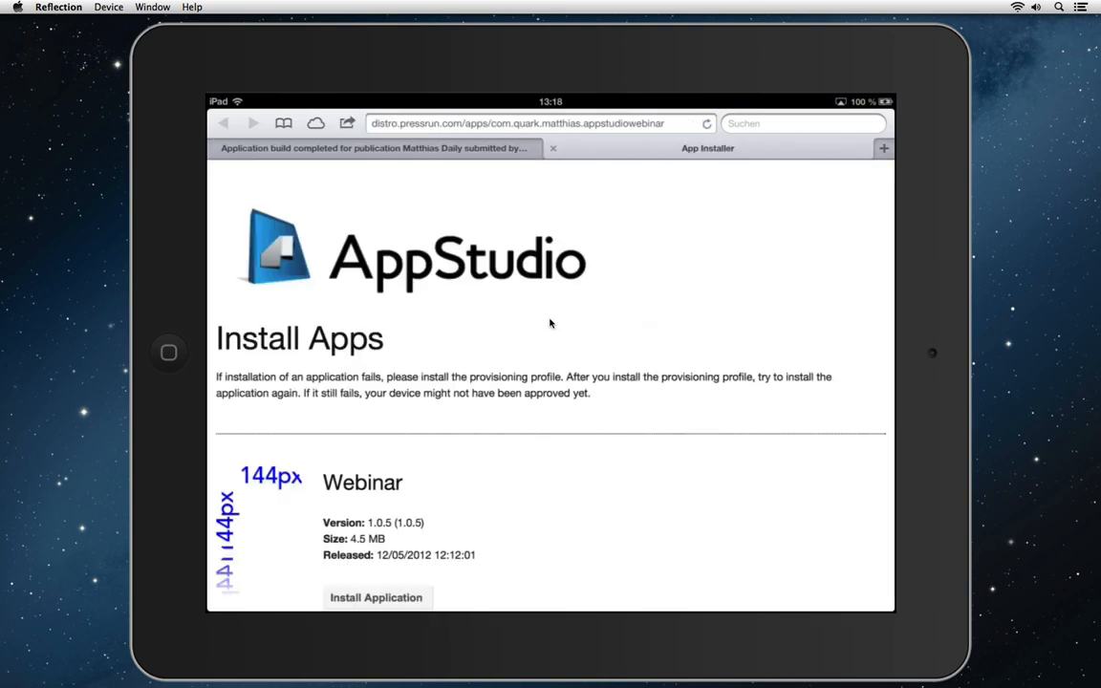
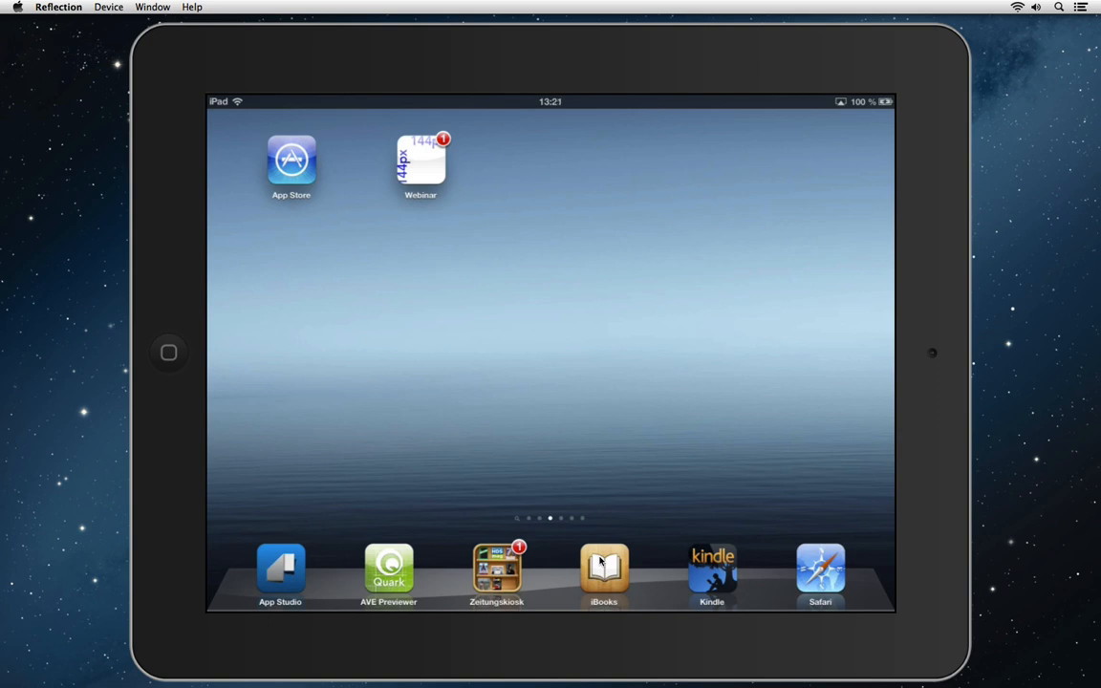
Step: Bring Safari to the front and hide the Reflection iPad mirror window
{"action": "key", "text": "super+Tab"}
{"action": "key", "text": "alt+super+h"}
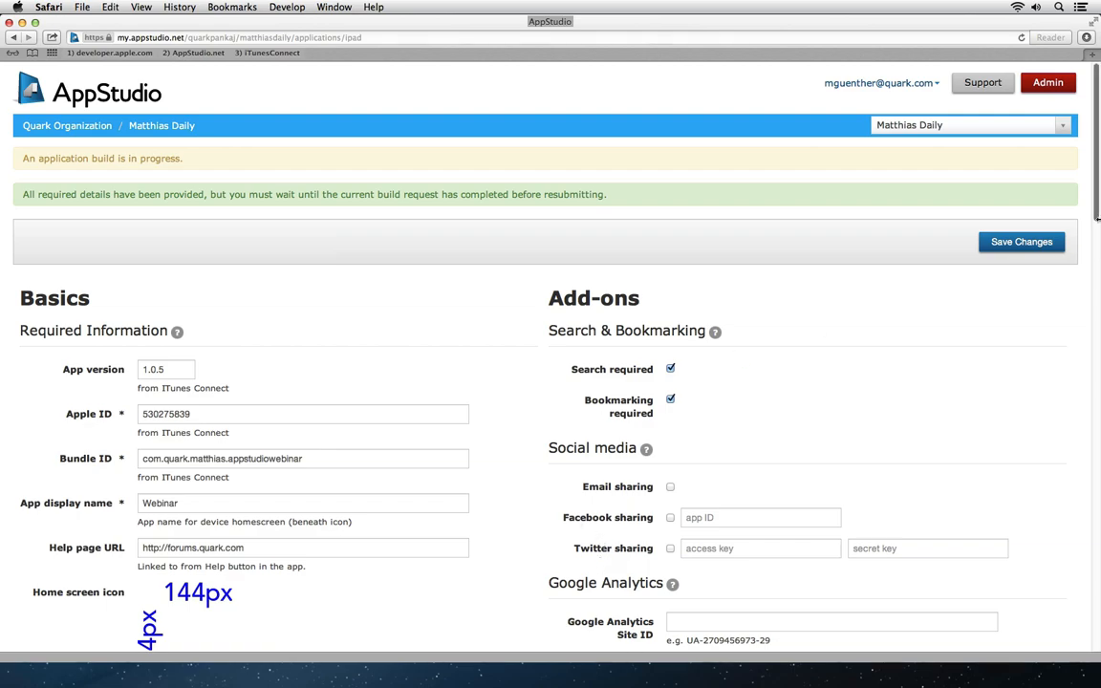
Step: Scroll through the AppStudio iPad app settings, then open iTunes Connect from the '3) iTunesConnect' bookmark
{"action": "scroll", "coordinate": [1096, 216], "scroll_direction": "down", "scroll_amount": 1}
{"action": "left_click_drag", "start_coordinate": [1096, 216], "coordinate": [1001, 555]}
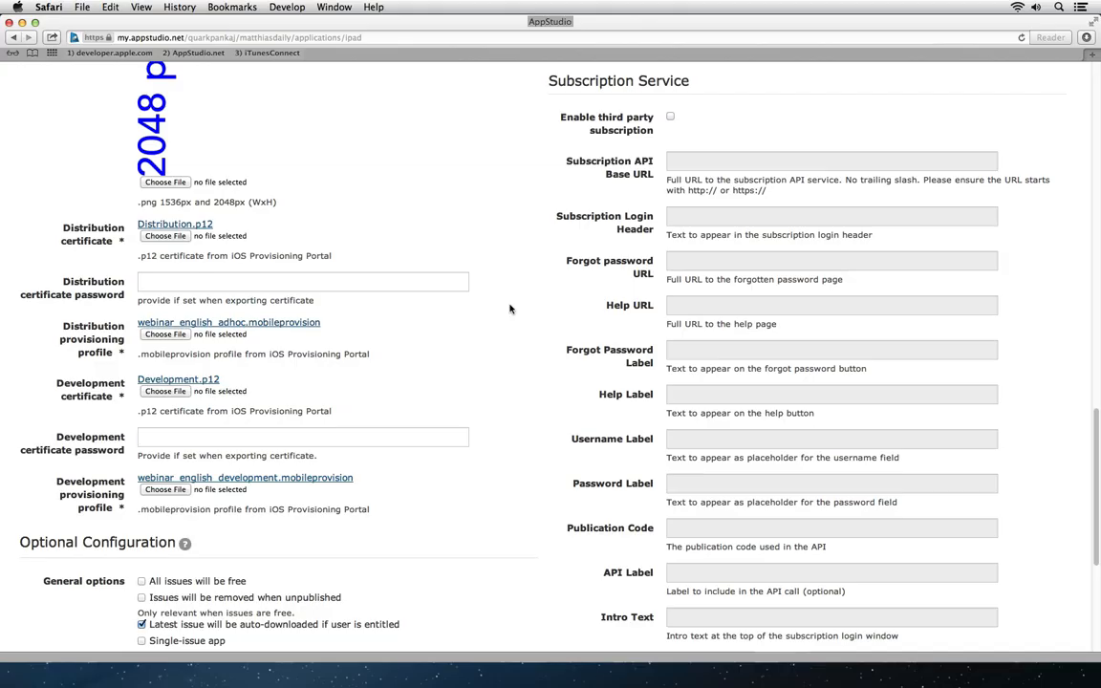
{"action": "left_click", "coordinate": [277, 55]}
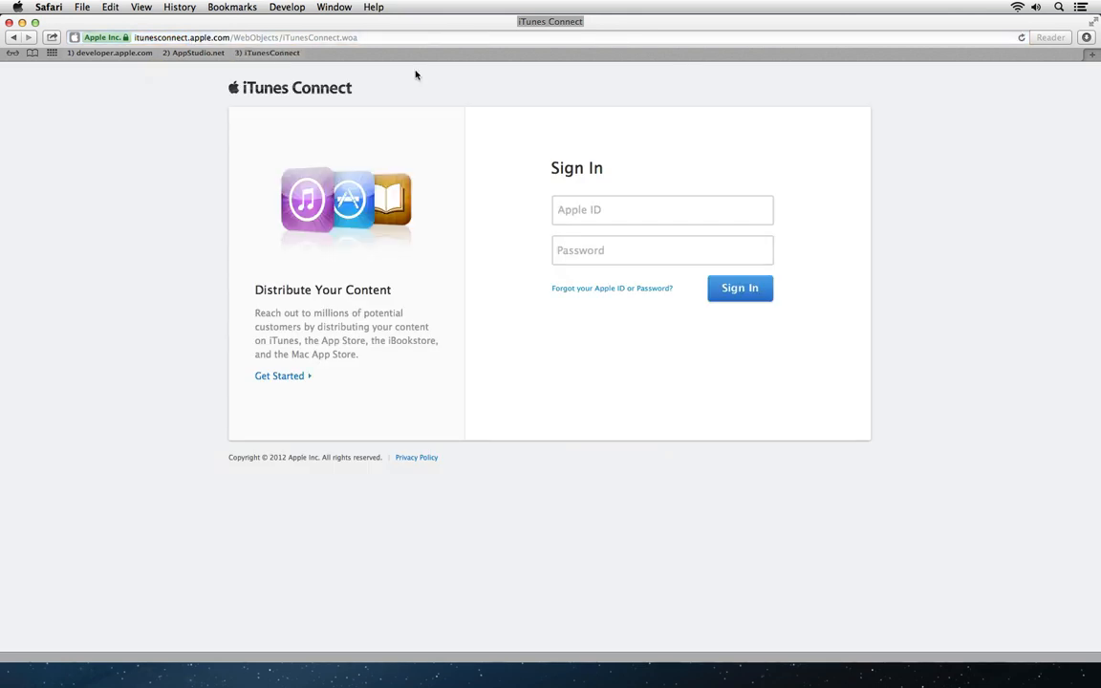
Step: Start entering the developer Apple ID in the sign-in form, correcting a typo
{"action": "left_click", "coordinate": [603, 207]}
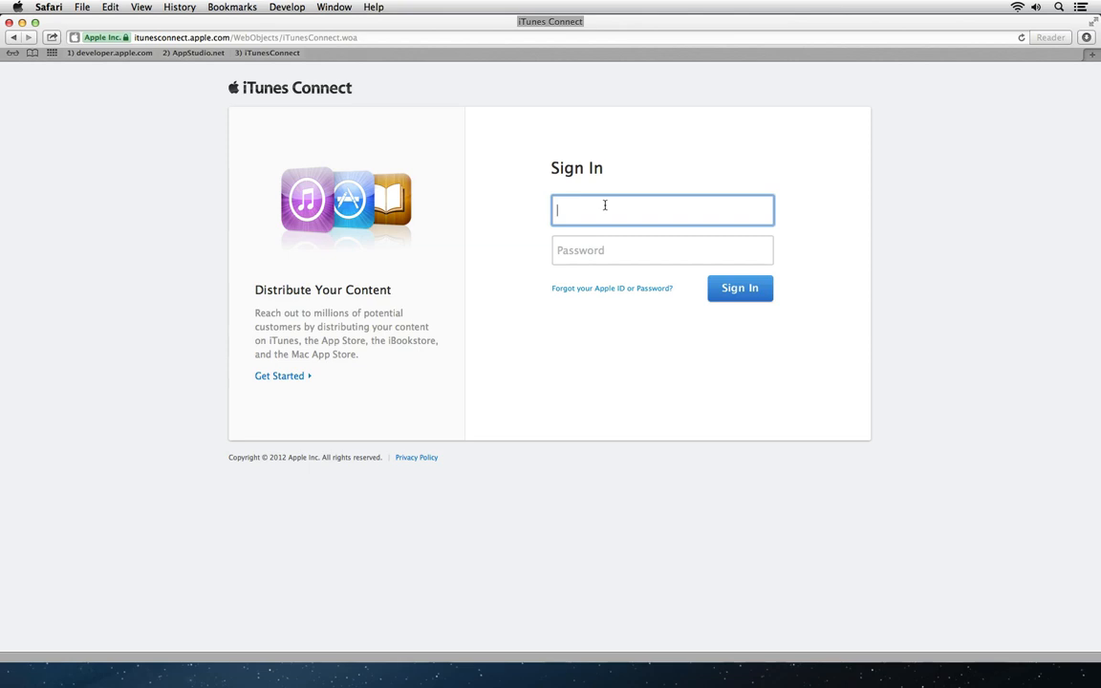
{"action": "type", "text": "mguenthere"}
{"action": "key", "text": "BackSpace"}
{"action": "type", "text": "@"}
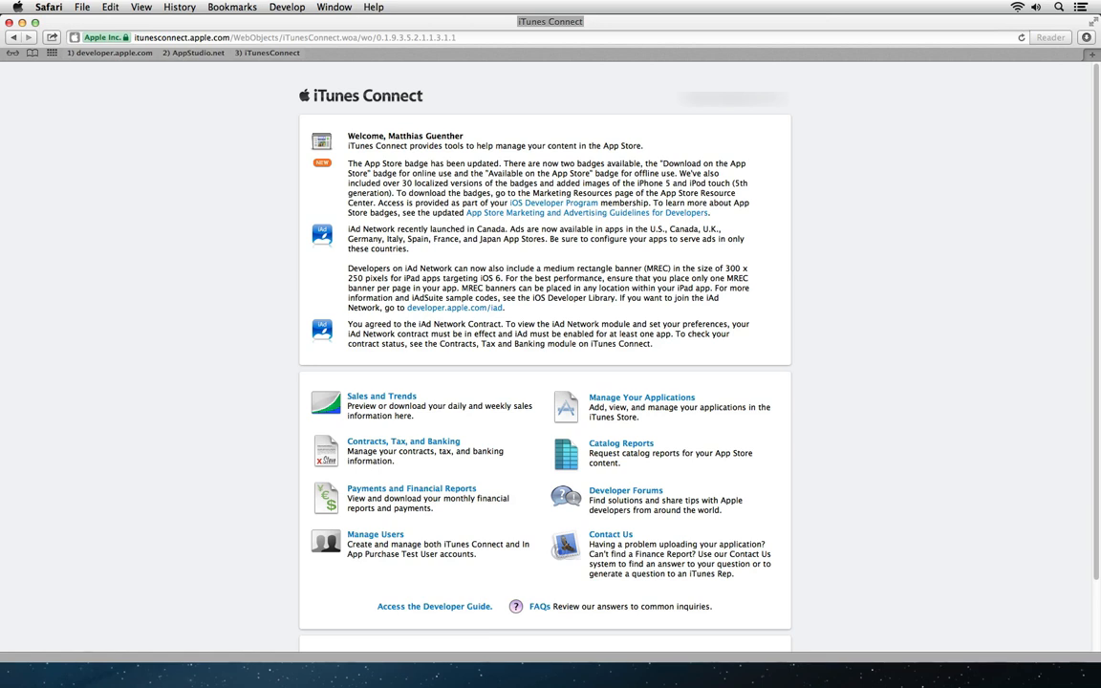
{"action": "left_click", "coordinate": [382, 444]}
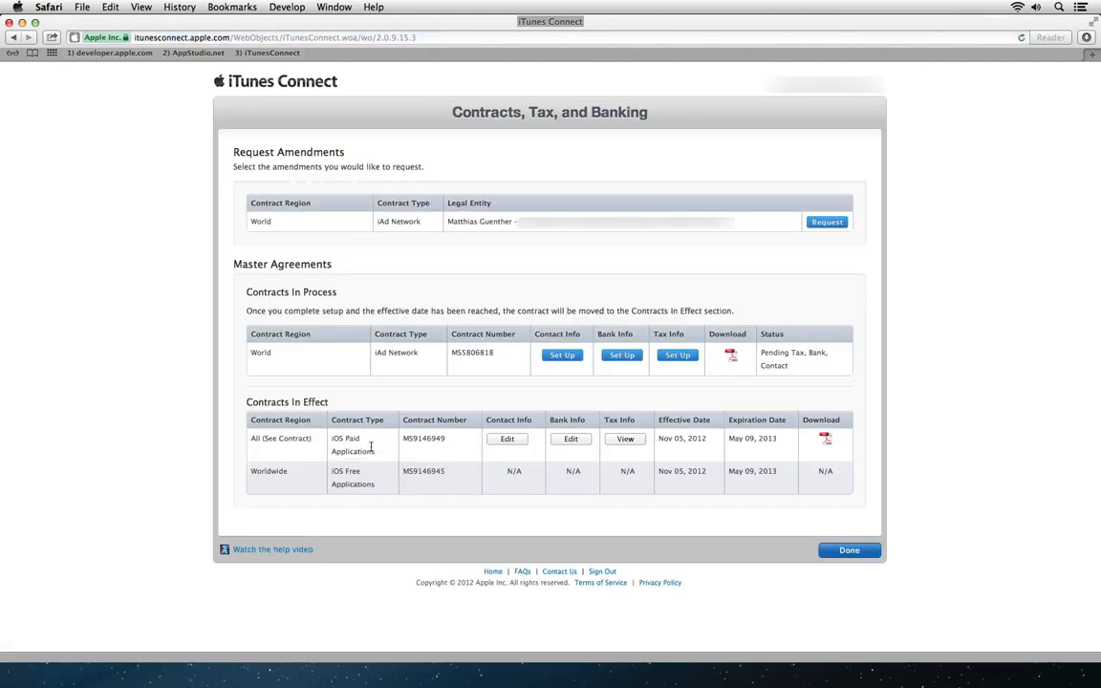
{"action": "left_click_drag", "start_coordinate": [332, 471], "coordinate": [374, 484]}
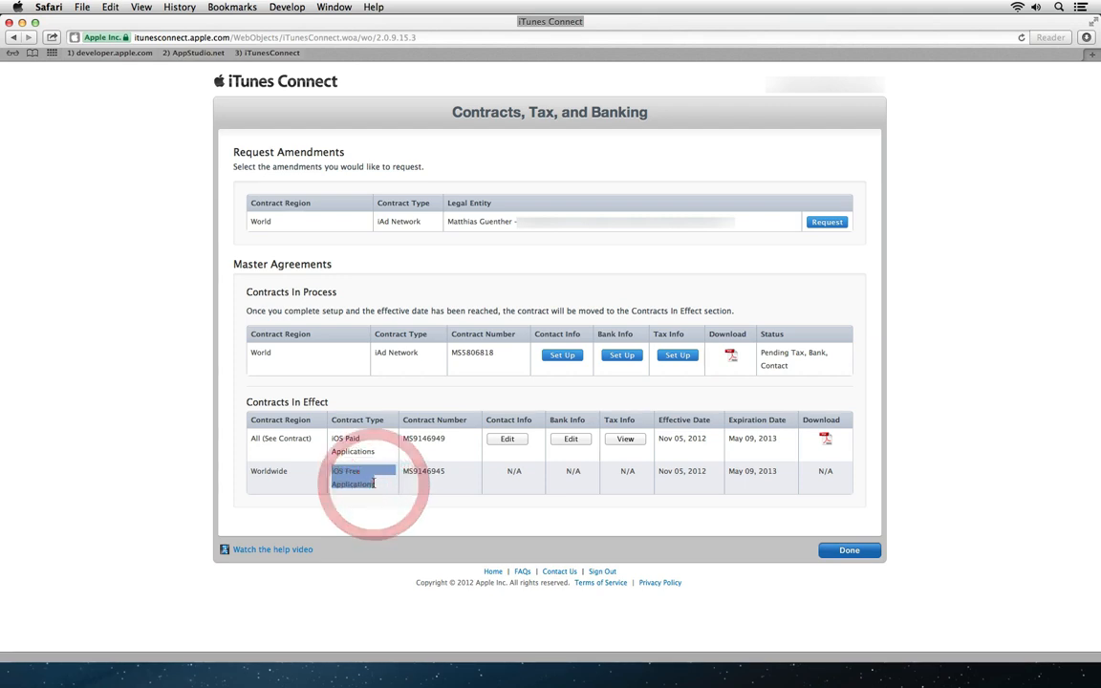
{"action": "left_click_drag", "start_coordinate": [332, 438], "coordinate": [373, 446]}
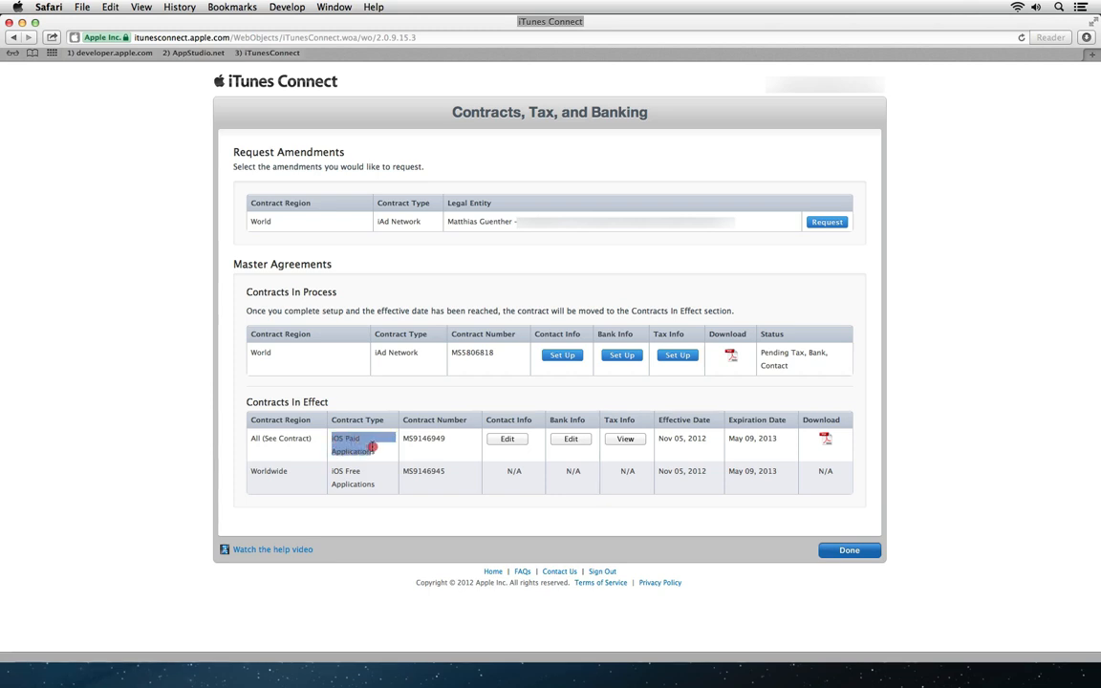
{"action": "left_click", "coordinate": [341, 403]}
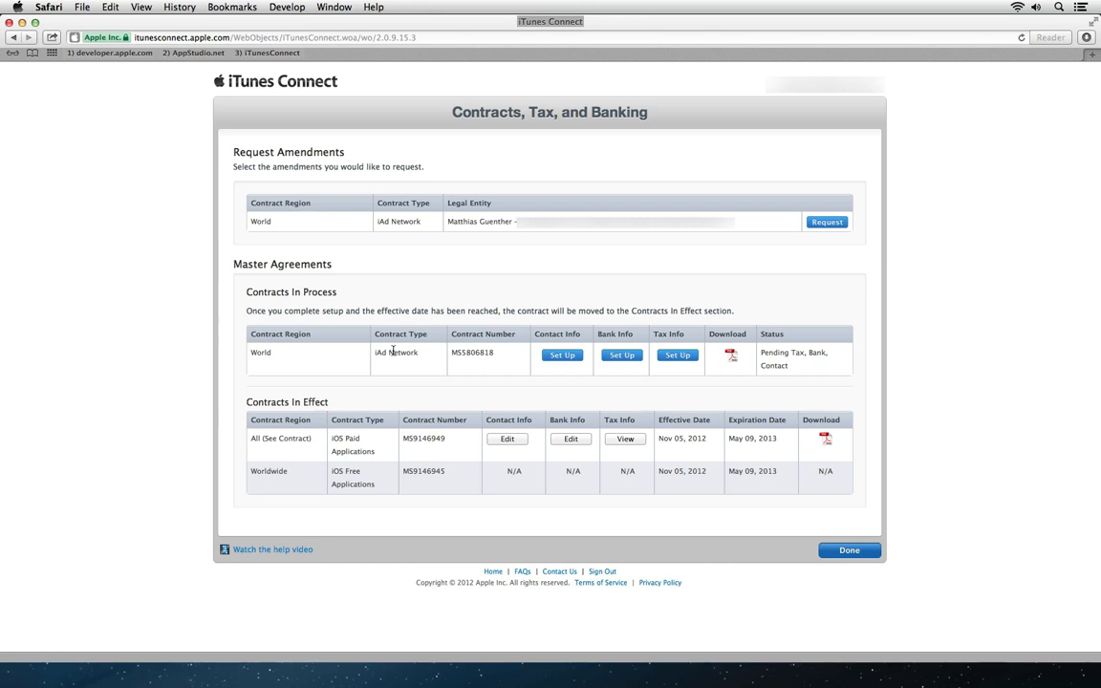
{"action": "left_click", "coordinate": [825, 549]}
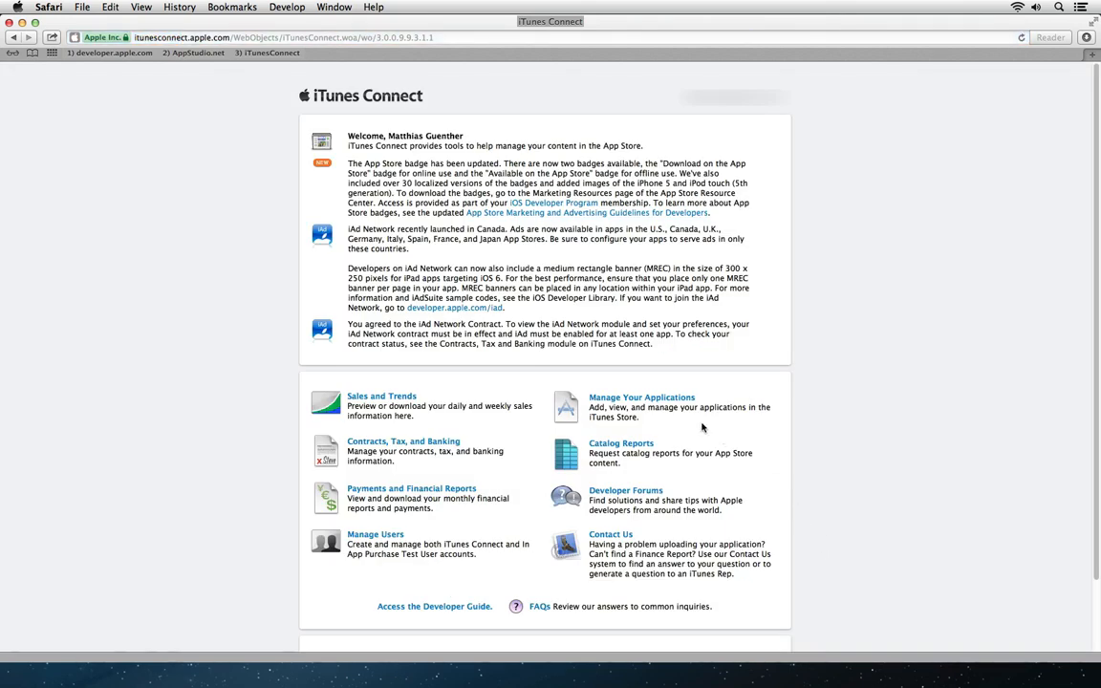
Step: Start adding a new app under Manage Your Applications, with English as the default language
{"action": "left_click", "coordinate": [619, 401]}
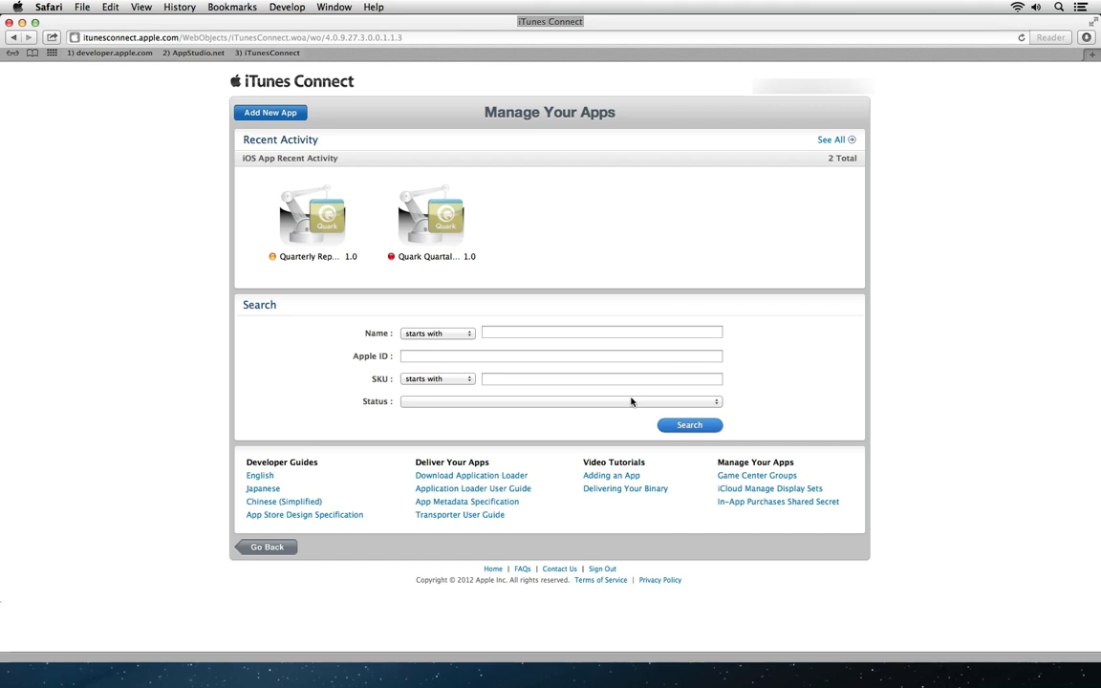
{"action": "left_click", "coordinate": [264, 116]}
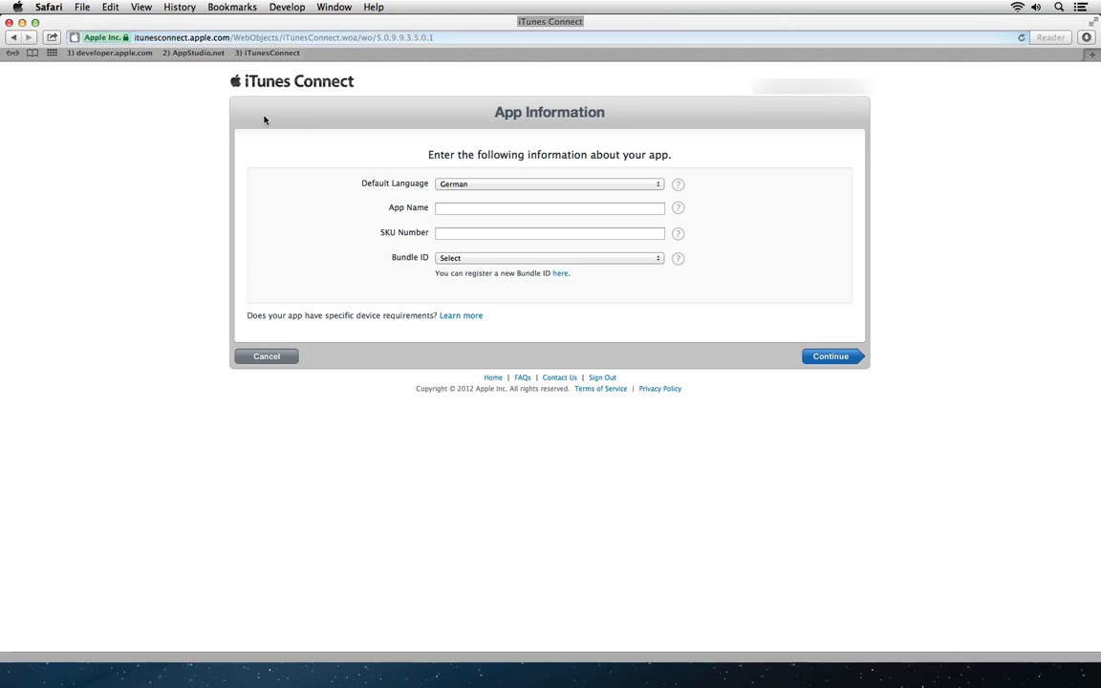
{"action": "left_click", "coordinate": [484, 184]}
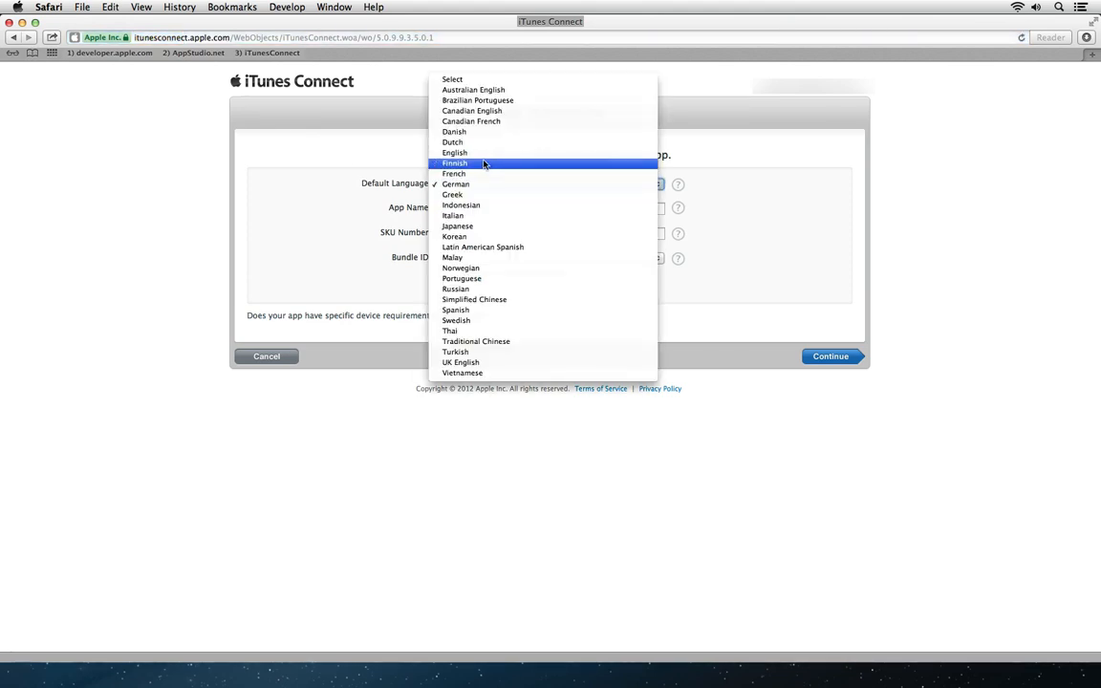
{"action": "left_click", "coordinate": [484, 152]}
Step: Enter app name 'Webinar' and SKU 'quark123.appstudio', checking each field's help
{"action": "left_click", "coordinate": [487, 208]}
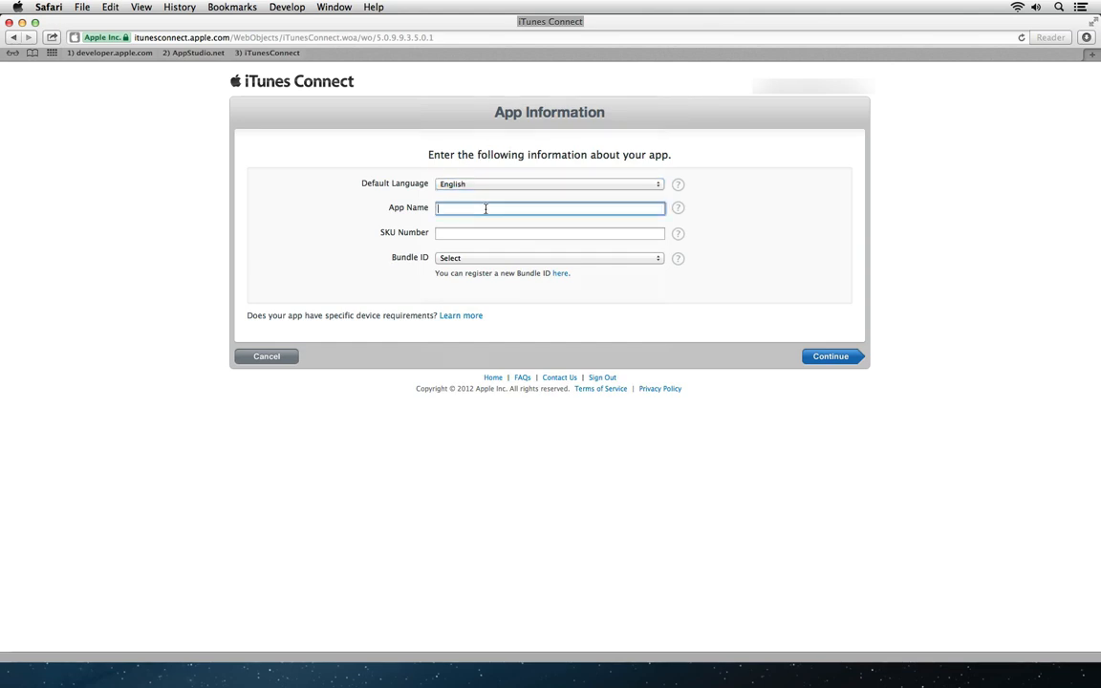
{"action": "type", "text": "Webinar"}
{"action": "left_click", "coordinate": [678, 210]}
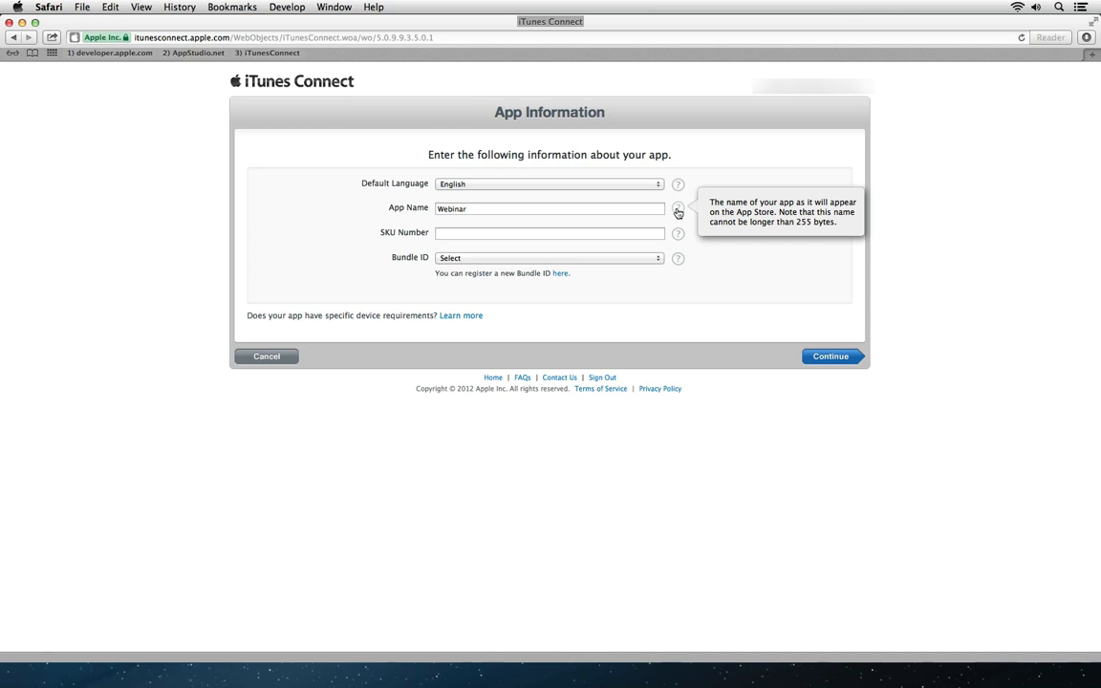
{"action": "left_click", "coordinate": [560, 233]}
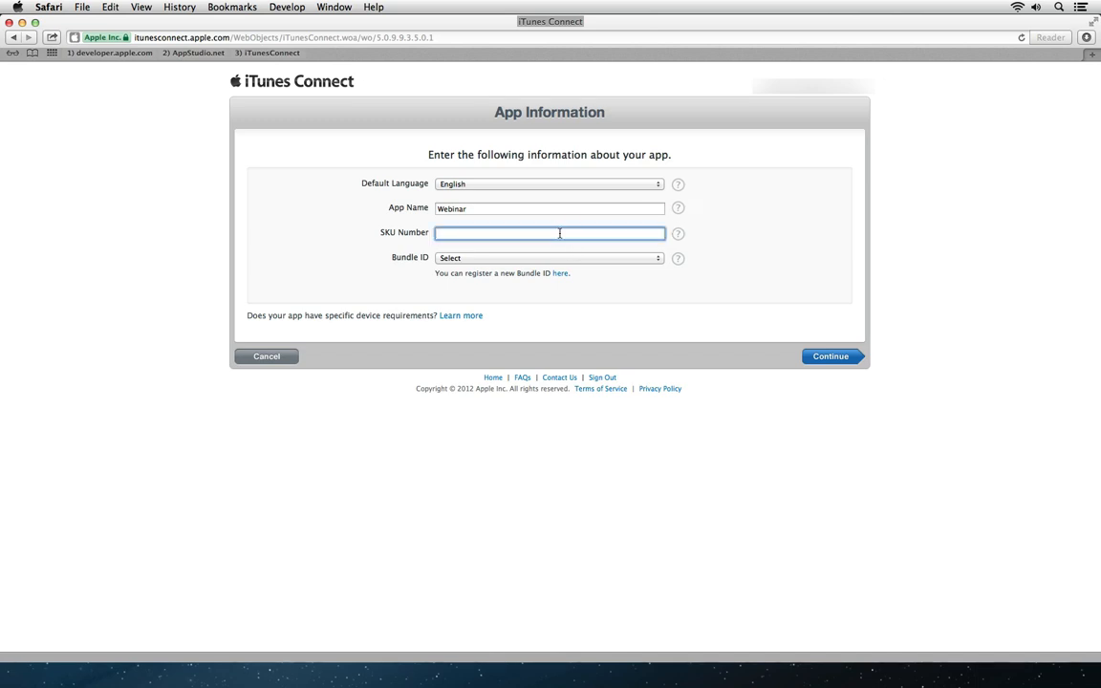
{"action": "type", "text": "quark123.appstudio"}
{"action": "left_click", "coordinate": [678, 235]}
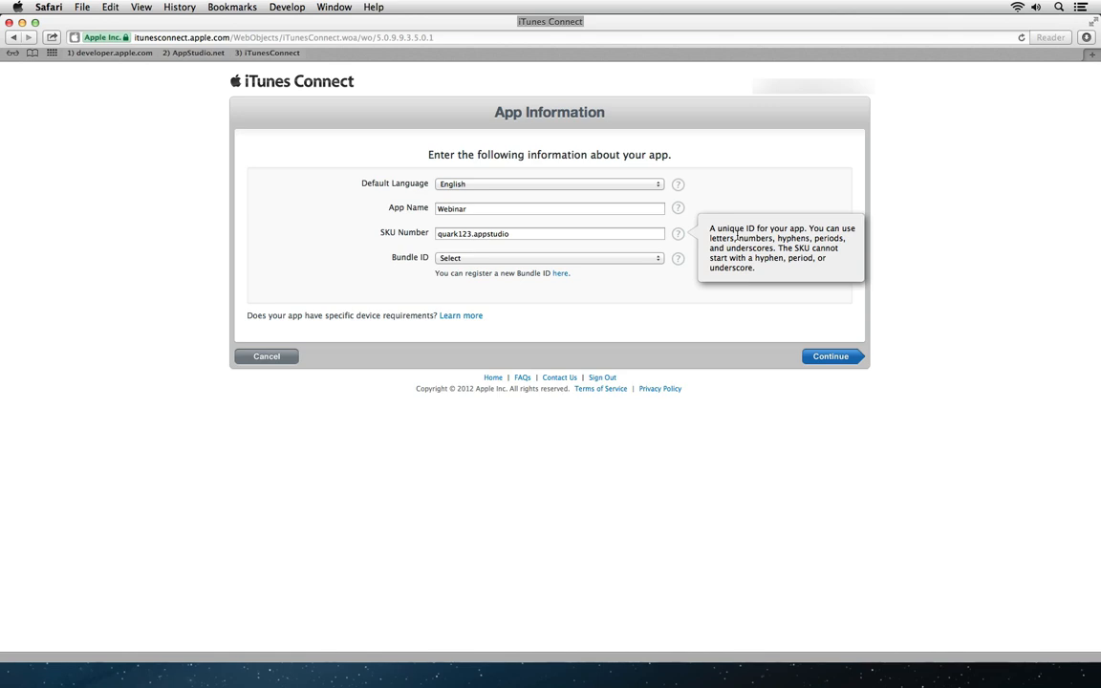
{"action": "left_click", "coordinate": [584, 259]}
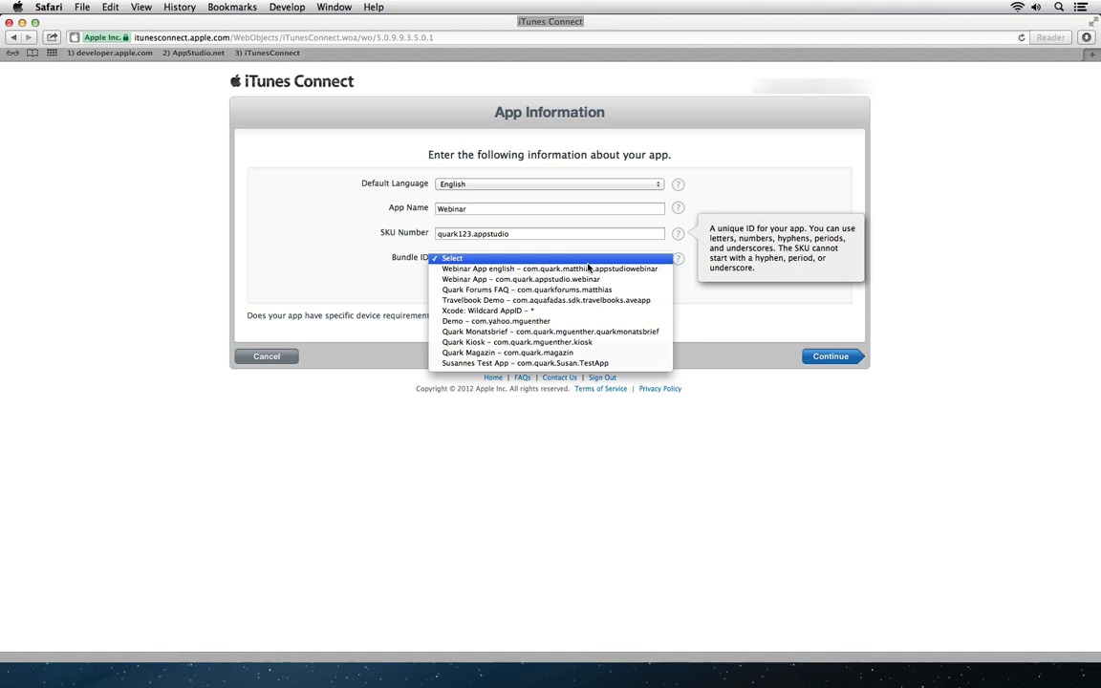
Step: Choose the Webinar App english bundle ID, and rename the taken name Webinar to 'Webinar EN'
{"action": "left_click", "coordinate": [641, 272]}
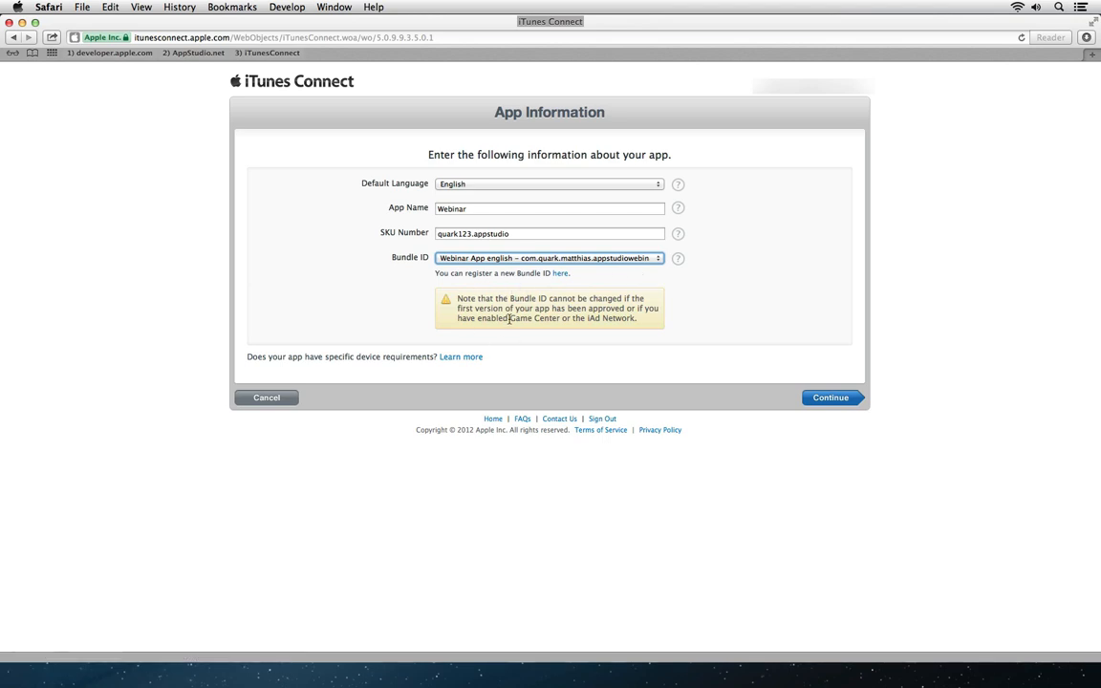
{"action": "left_click", "coordinate": [827, 398]}
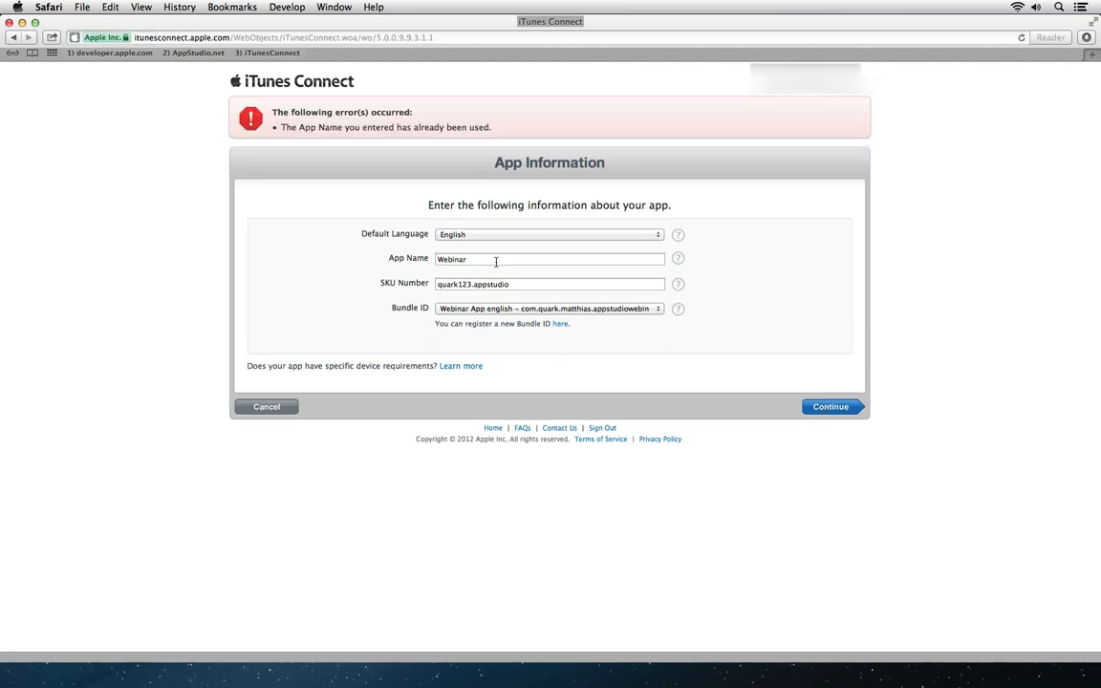
{"action": "left_click", "coordinate": [492, 259]}
{"action": "type", "text": "EN"}
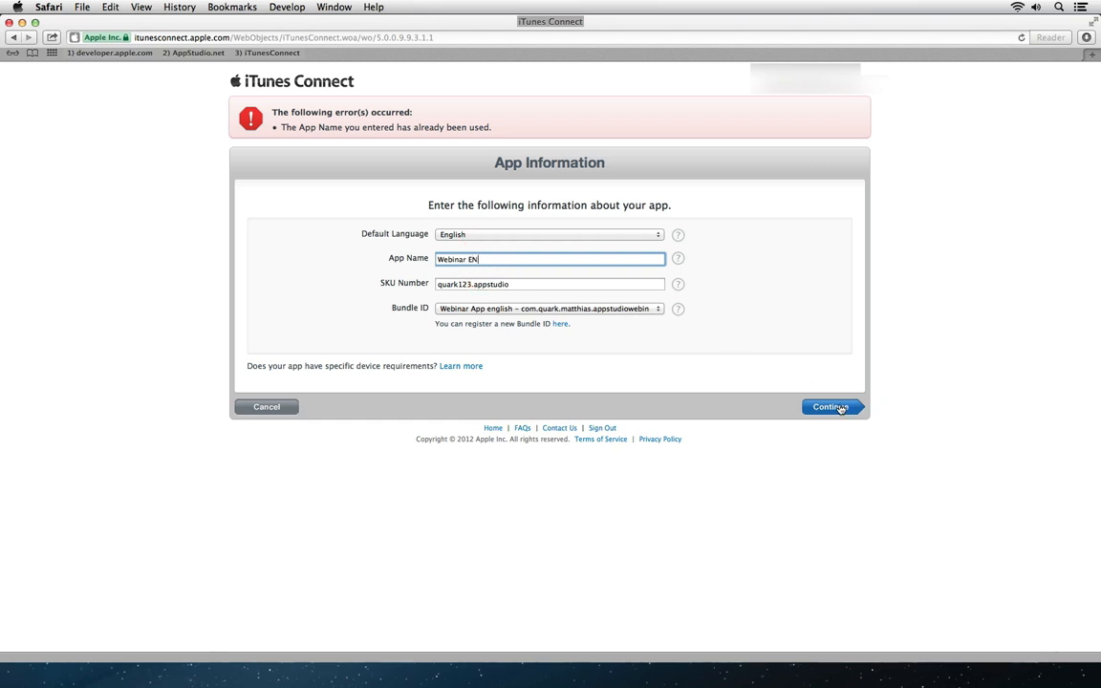
{"action": "left_click", "coordinate": [831, 407]}
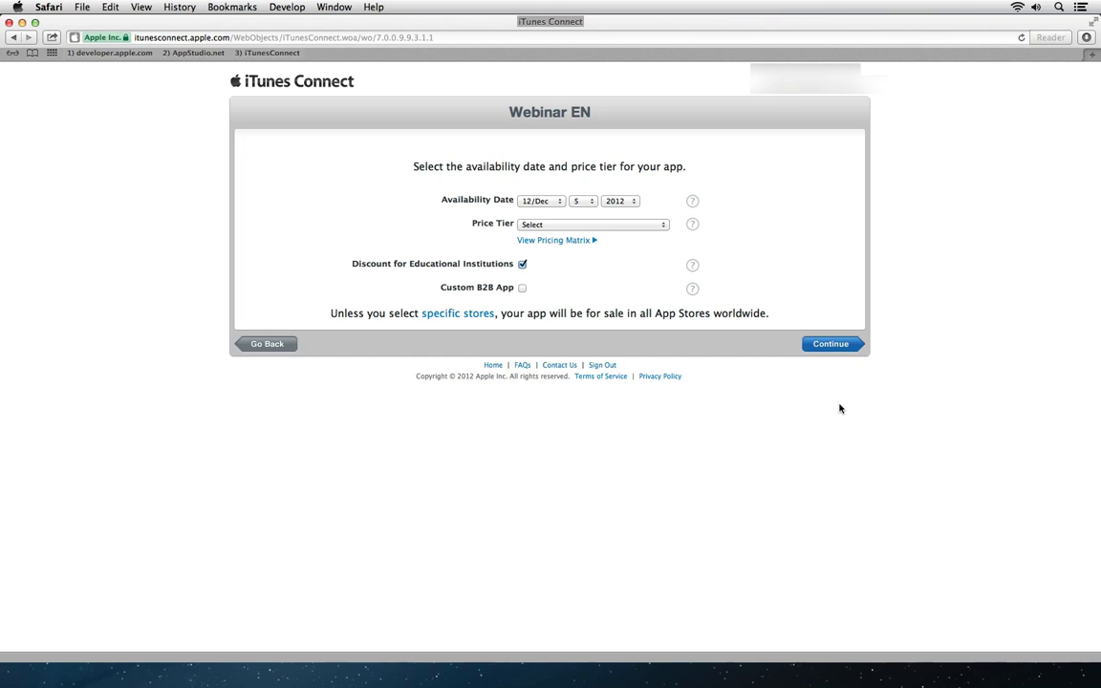
Step: Keep December as availability month, set the price tier to Free, and view the pricing matrix
{"action": "left_click", "coordinate": [549, 203]}
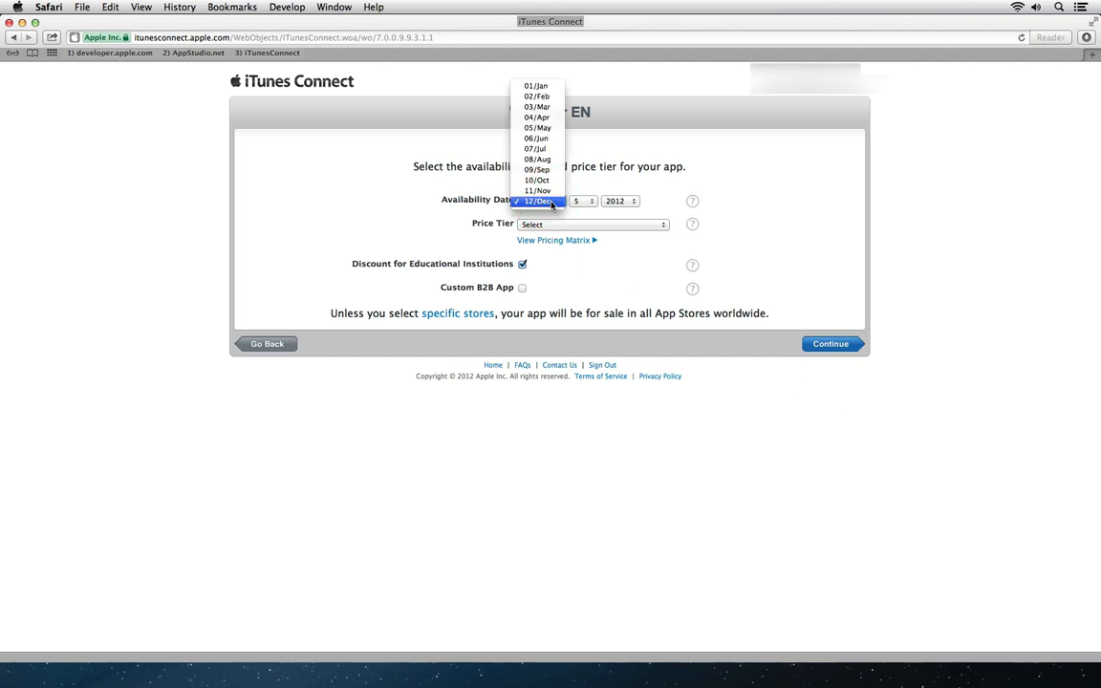
{"action": "left_click", "coordinate": [449, 208]}
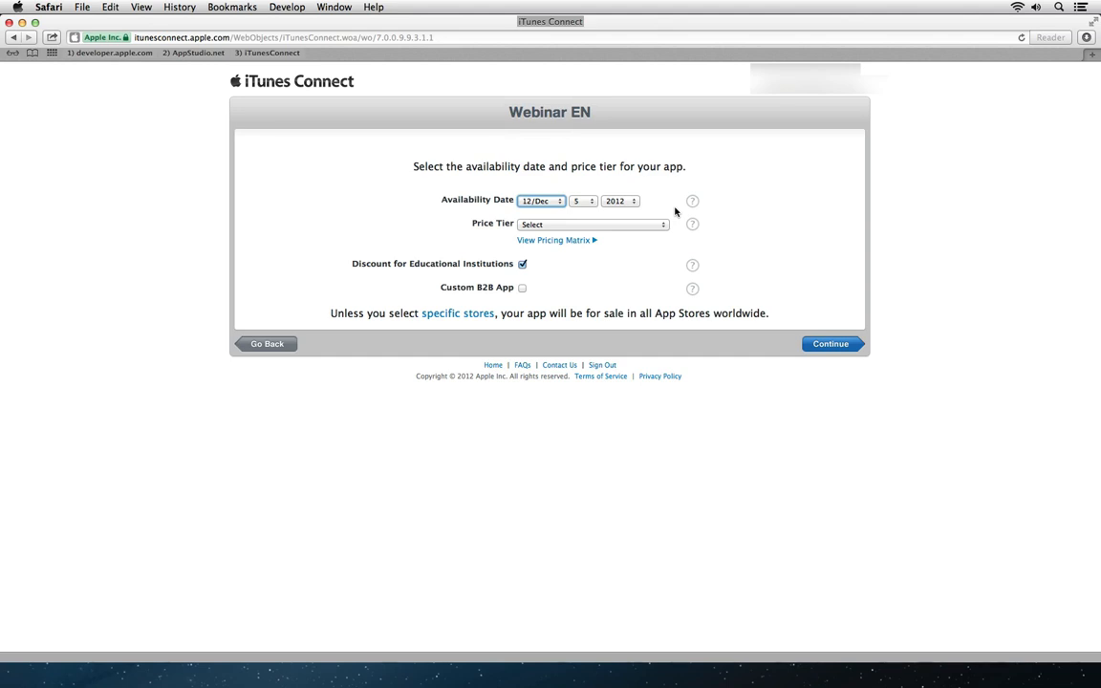
{"action": "left_click", "coordinate": [640, 225]}
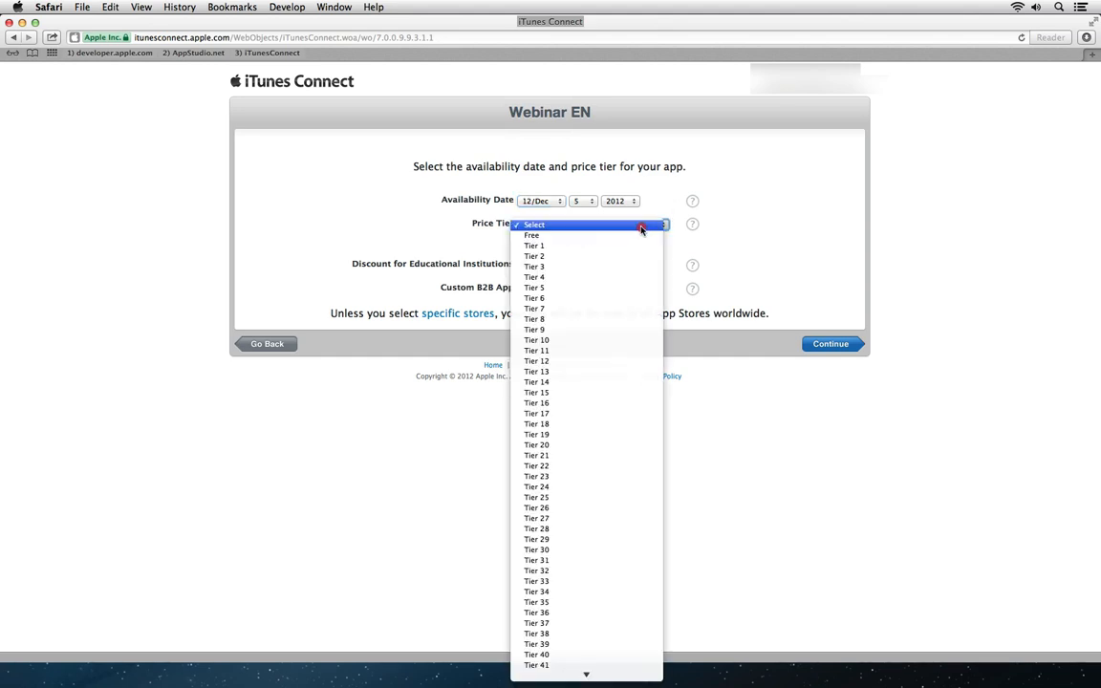
{"action": "left_click", "coordinate": [639, 235]}
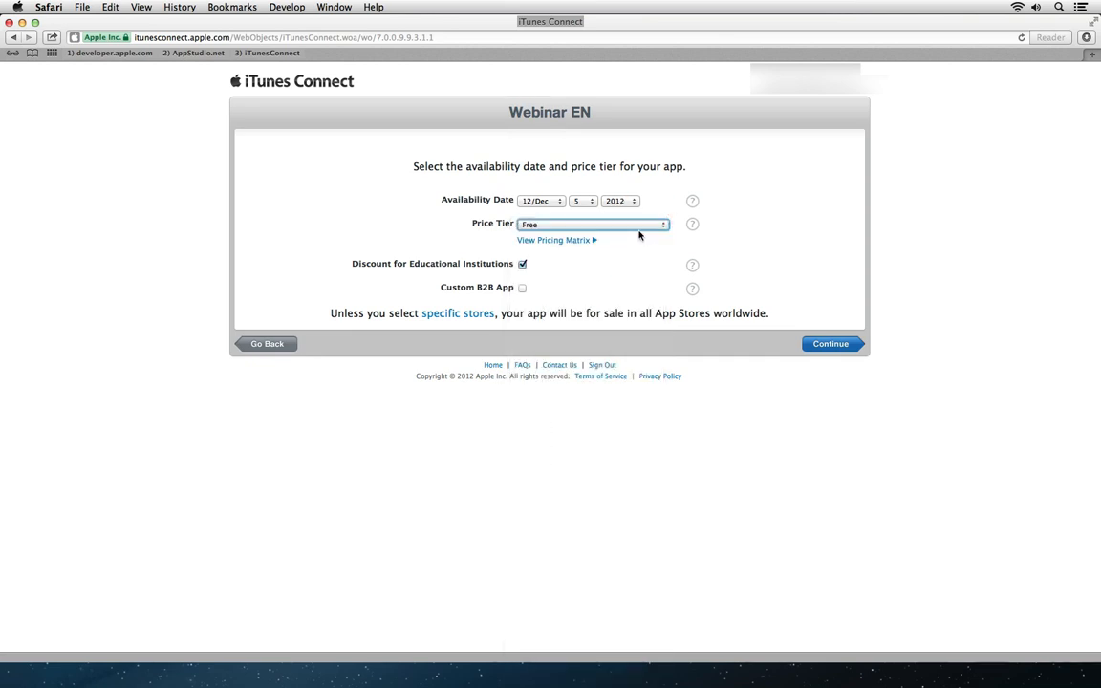
{"action": "left_click", "coordinate": [563, 239]}
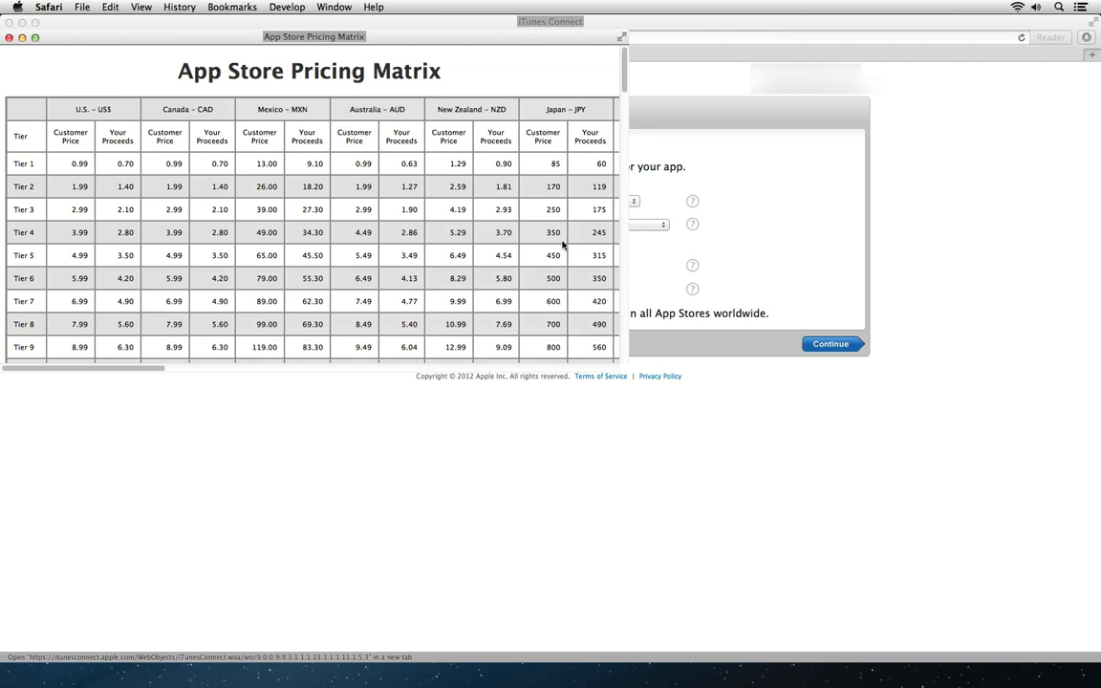
Step: Compare the U.S. and U.K. Tier 1 customer prices in the pricing matrix, then close it
{"action": "left_click_drag", "start_coordinate": [68, 164], "coordinate": [90, 163]}
{"action": "left_click", "coordinate": [136, 370]}
{"action": "left_click_drag", "start_coordinate": [137, 369], "coordinate": [278, 372]}
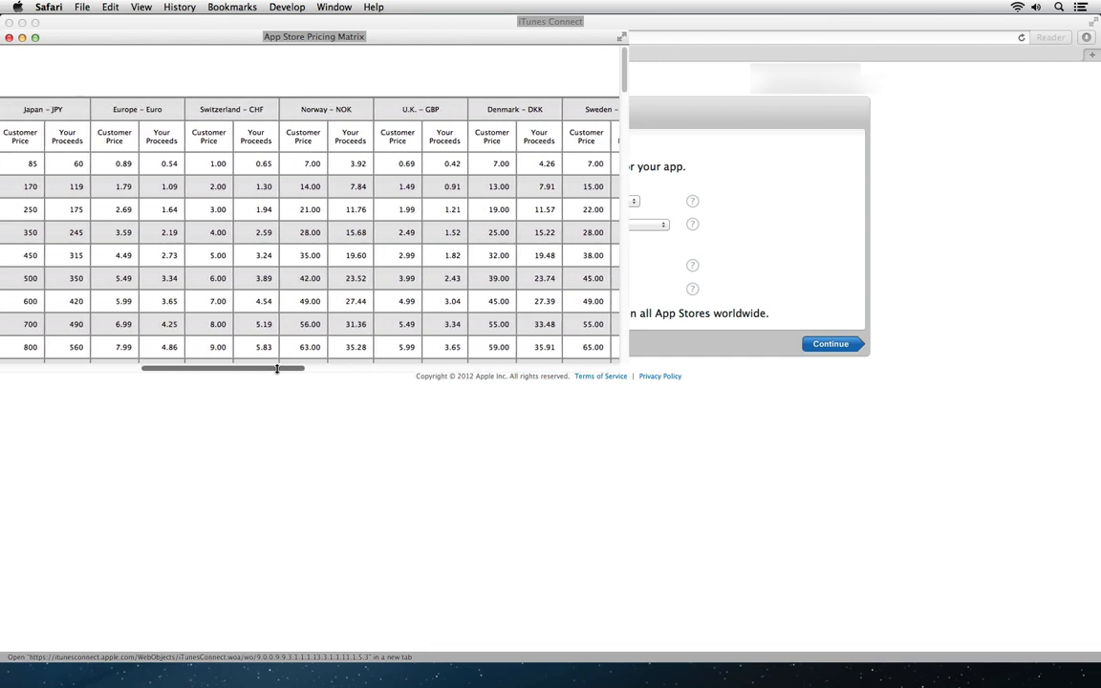
{"action": "double_click", "coordinate": [420, 164]}
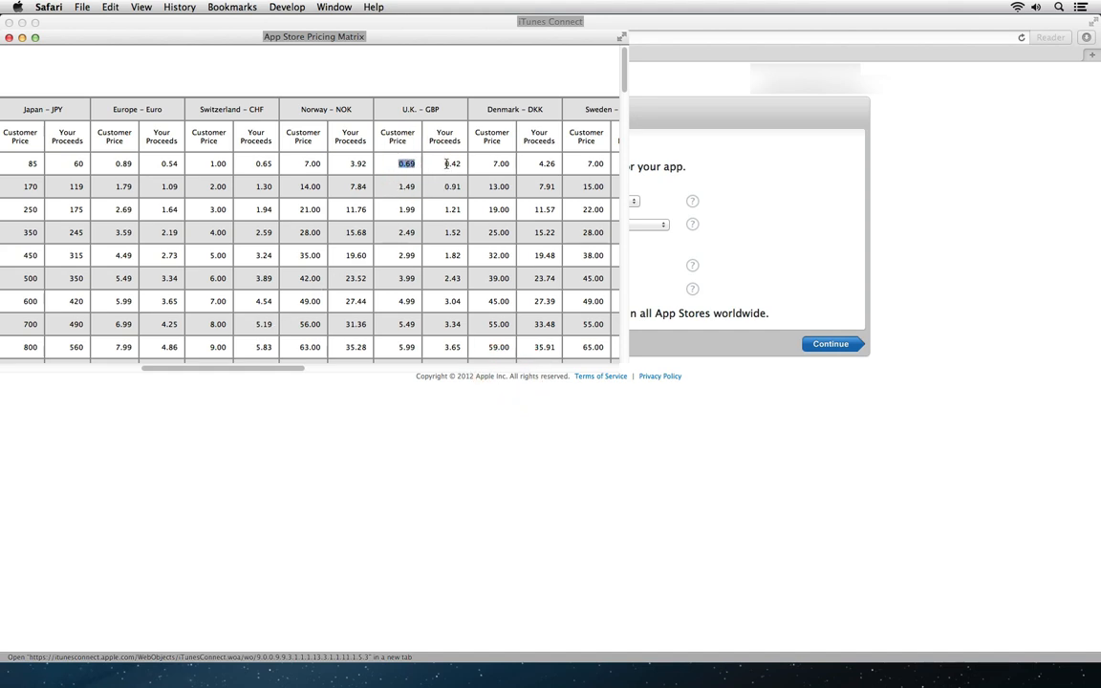
{"action": "left_click_drag", "start_coordinate": [266, 369], "coordinate": [90, 360]}
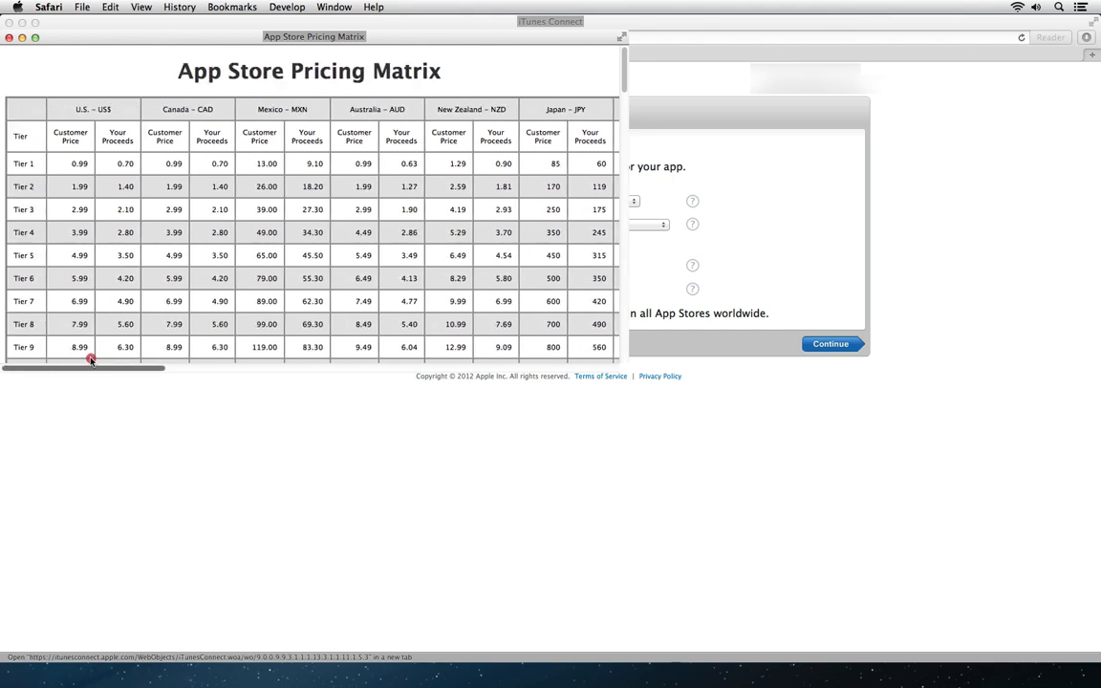
{"action": "left_click", "coordinate": [9, 37]}
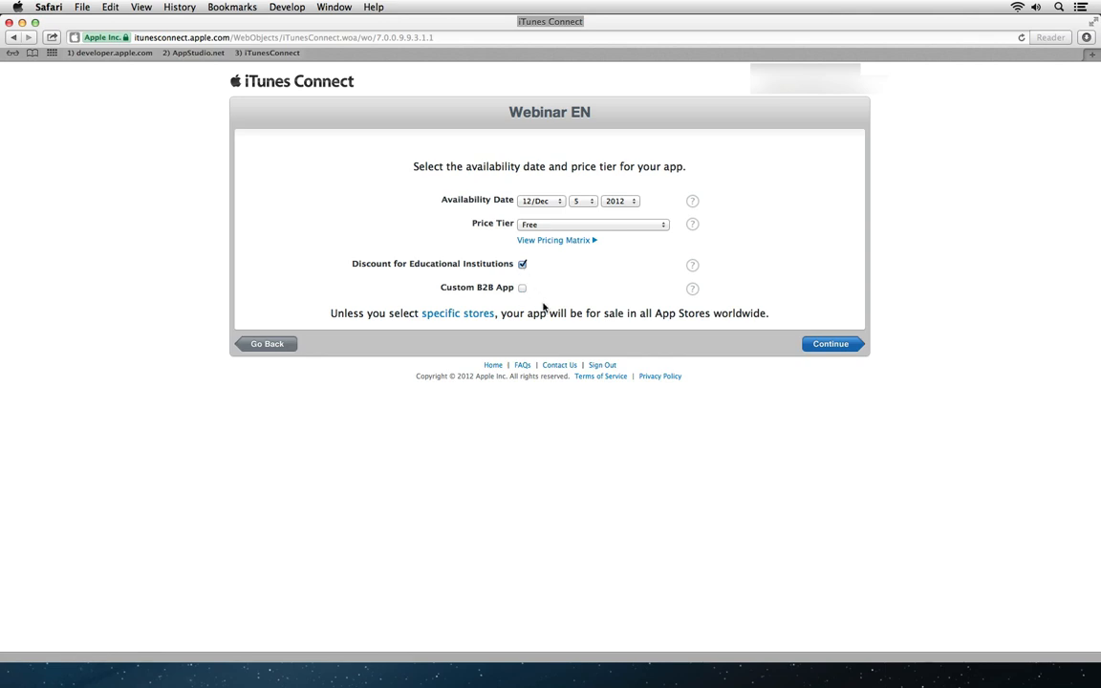
Step: Continue to version information and enter version 1.0.5 and the copyright holder's name
{"action": "left_click", "coordinate": [840, 349]}
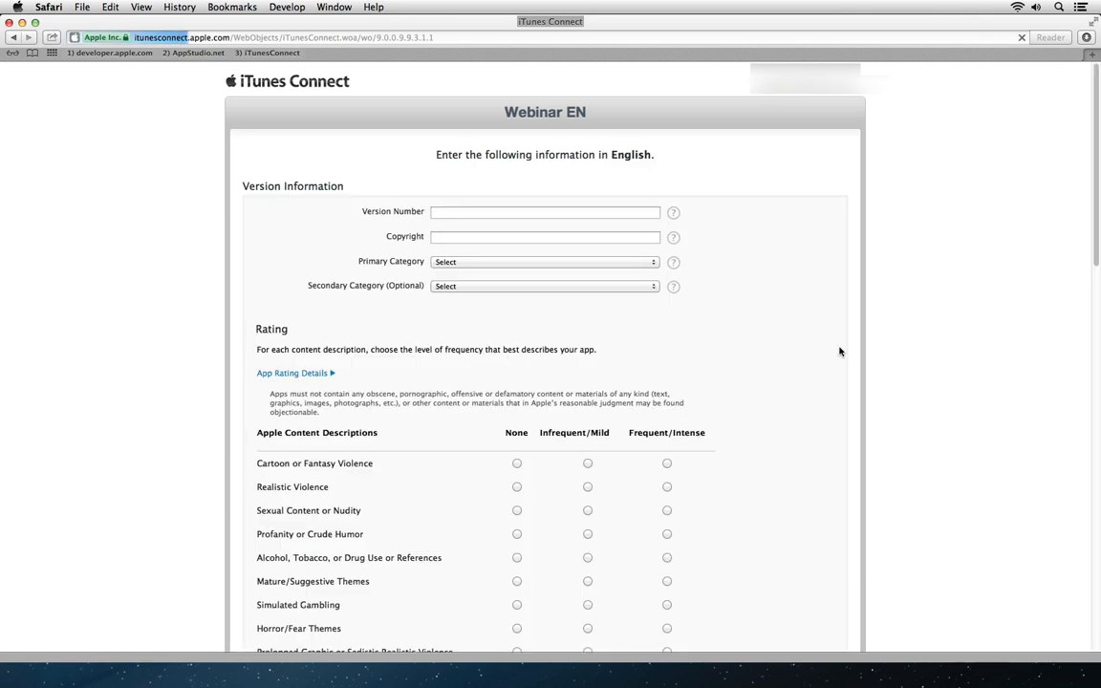
{"action": "left_click", "coordinate": [443, 212]}
{"action": "type", "text": "1.0.5"}
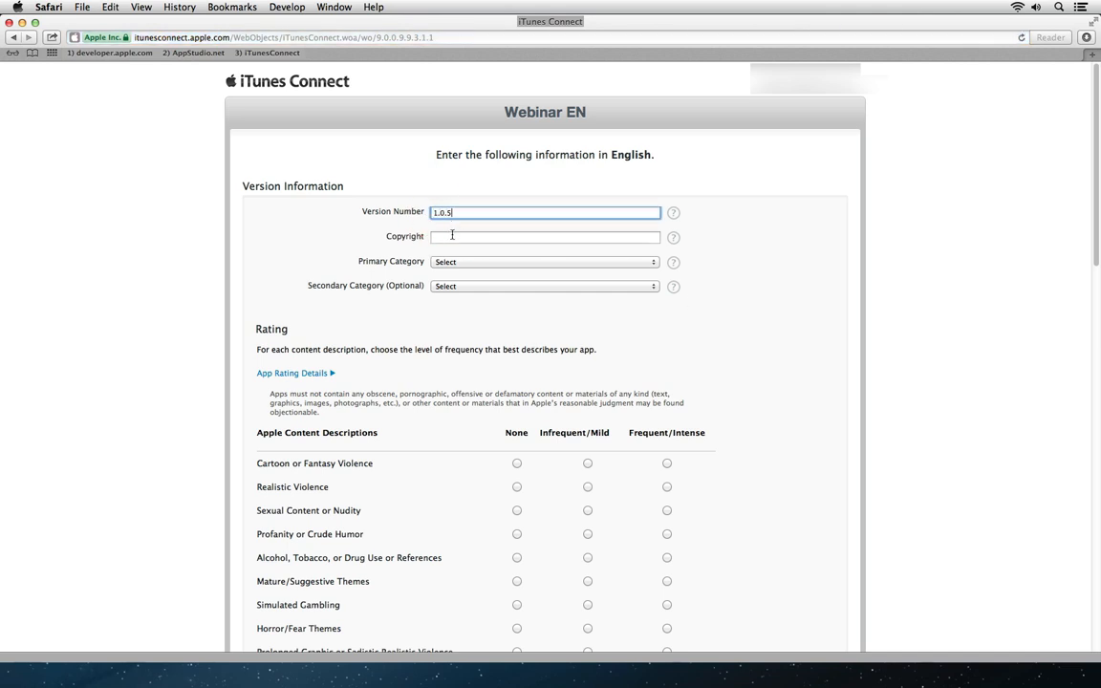
{"action": "key", "text": "Tab"}
{"action": "type", "text": "mguenther"}
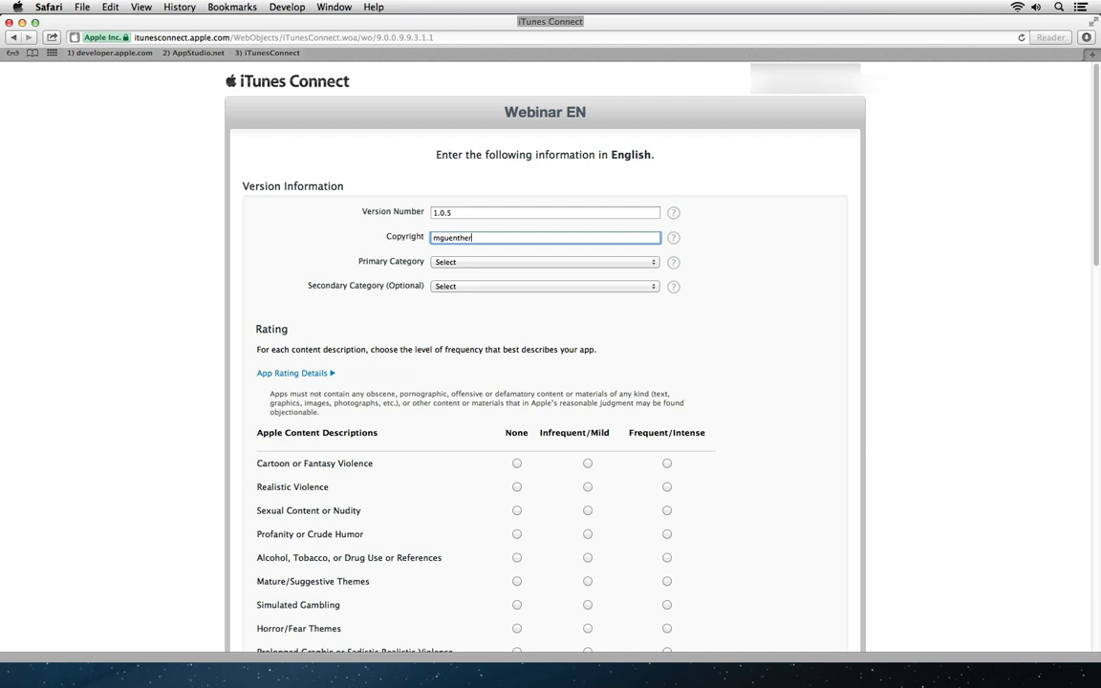
Step: Set the primary category to Business and the secondary category to Reference
{"action": "left_click", "coordinate": [466, 260]}
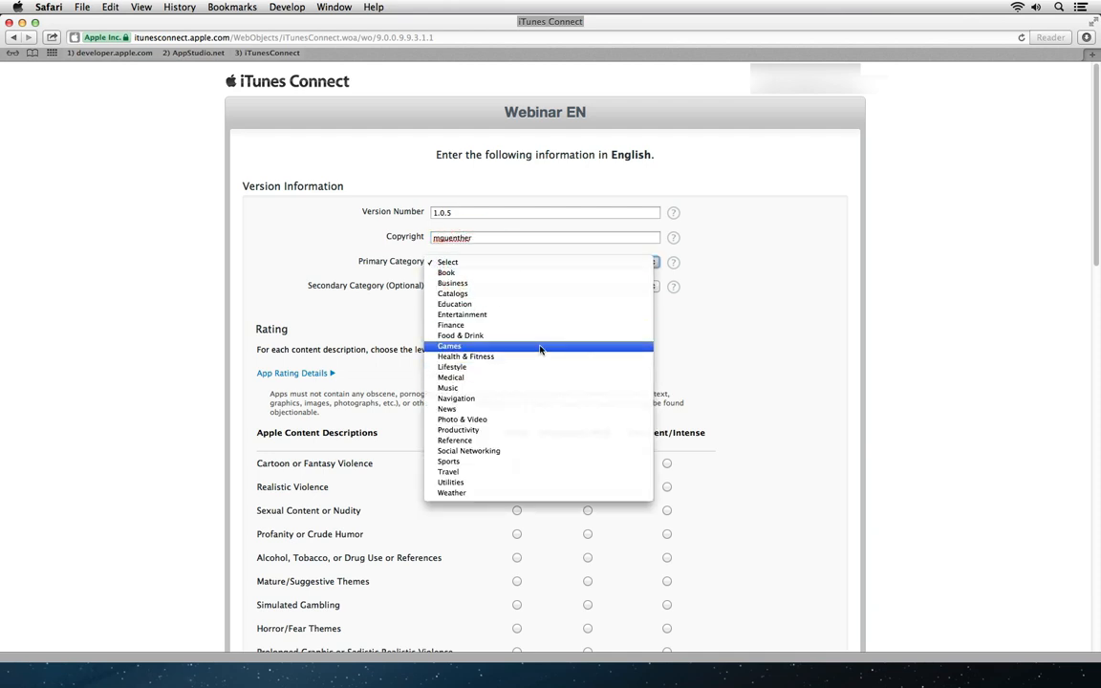
{"action": "left_click", "coordinate": [540, 284]}
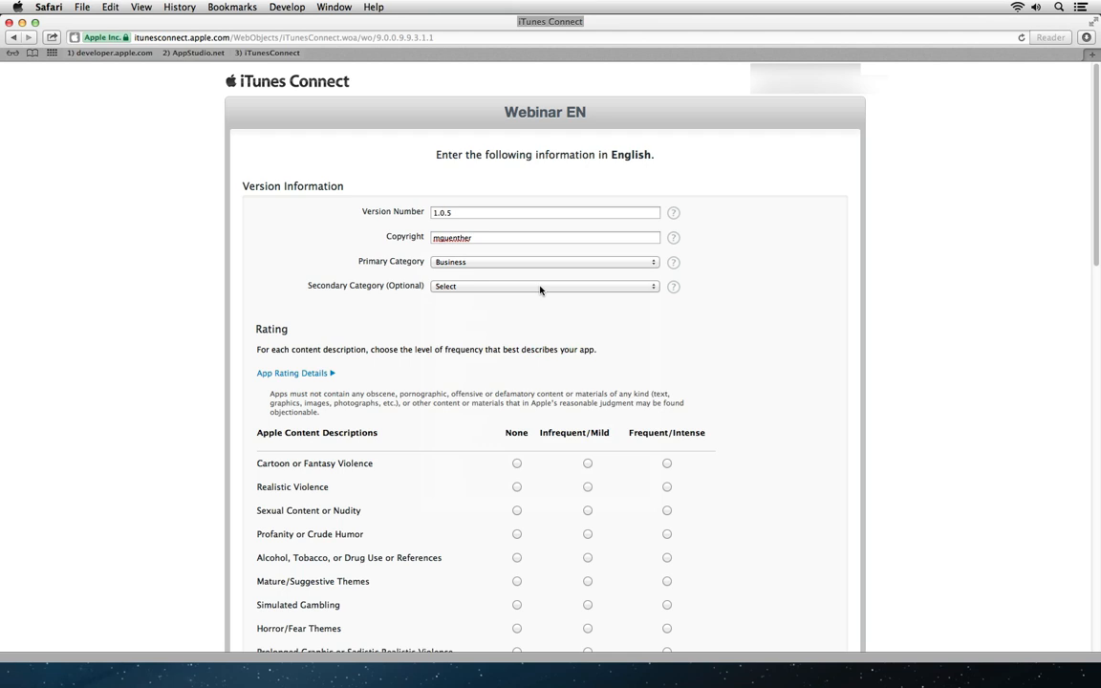
{"action": "left_click", "coordinate": [540, 287]}
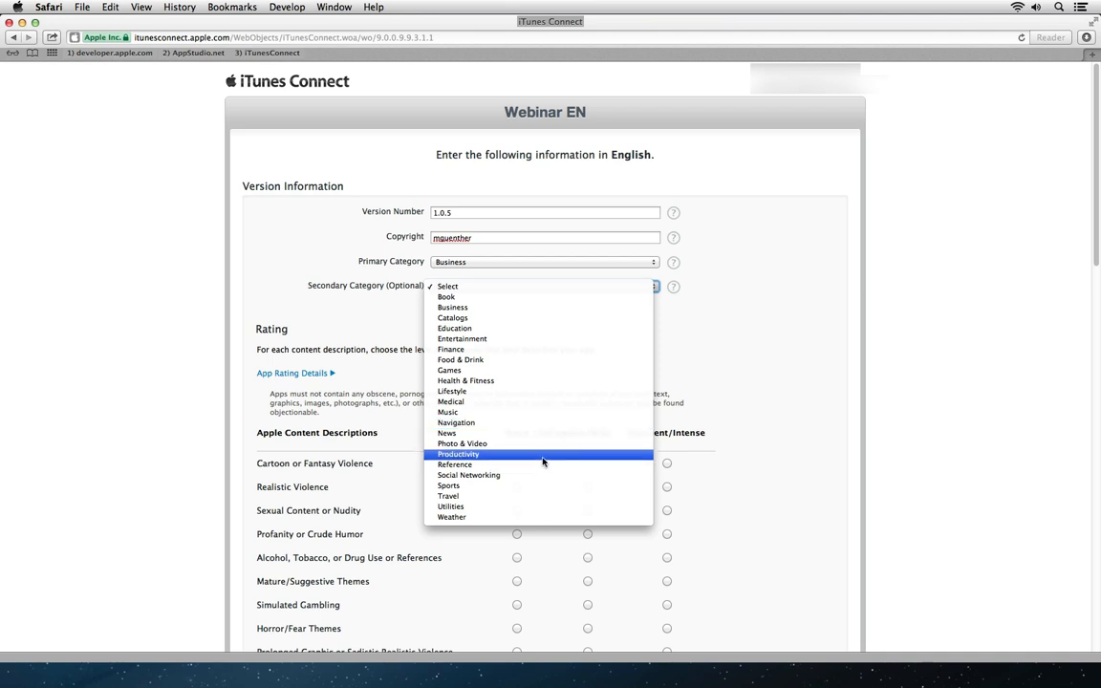
{"action": "left_click", "coordinate": [543, 465]}
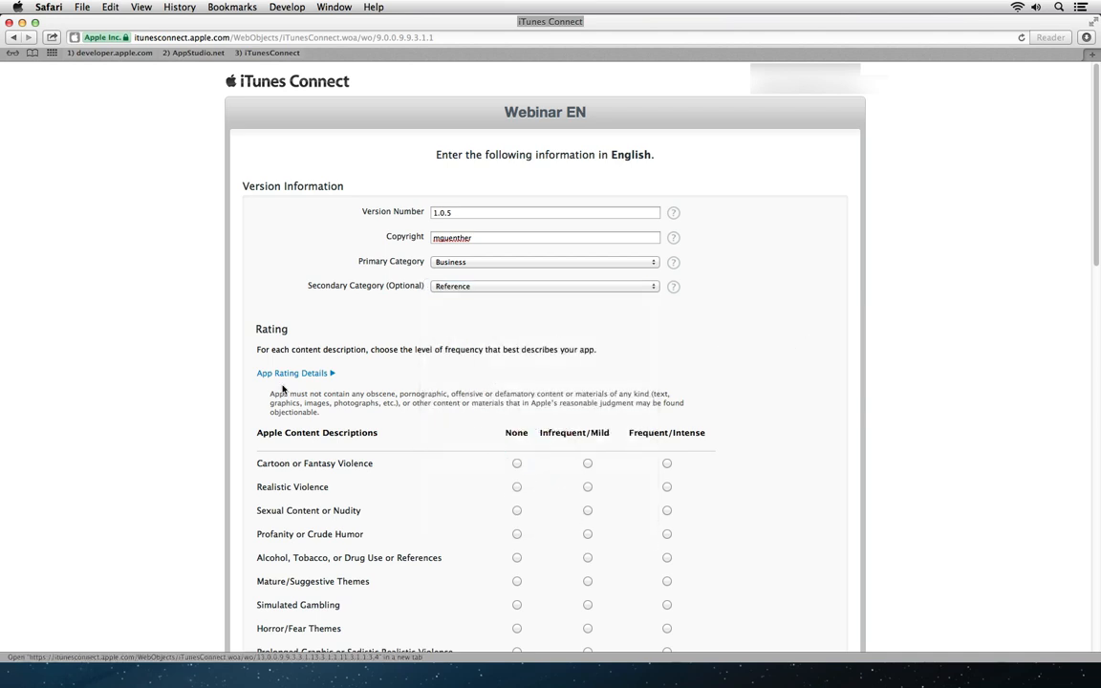
{"action": "left_click_drag", "start_coordinate": [1091, 239], "coordinate": [1091, 328]}
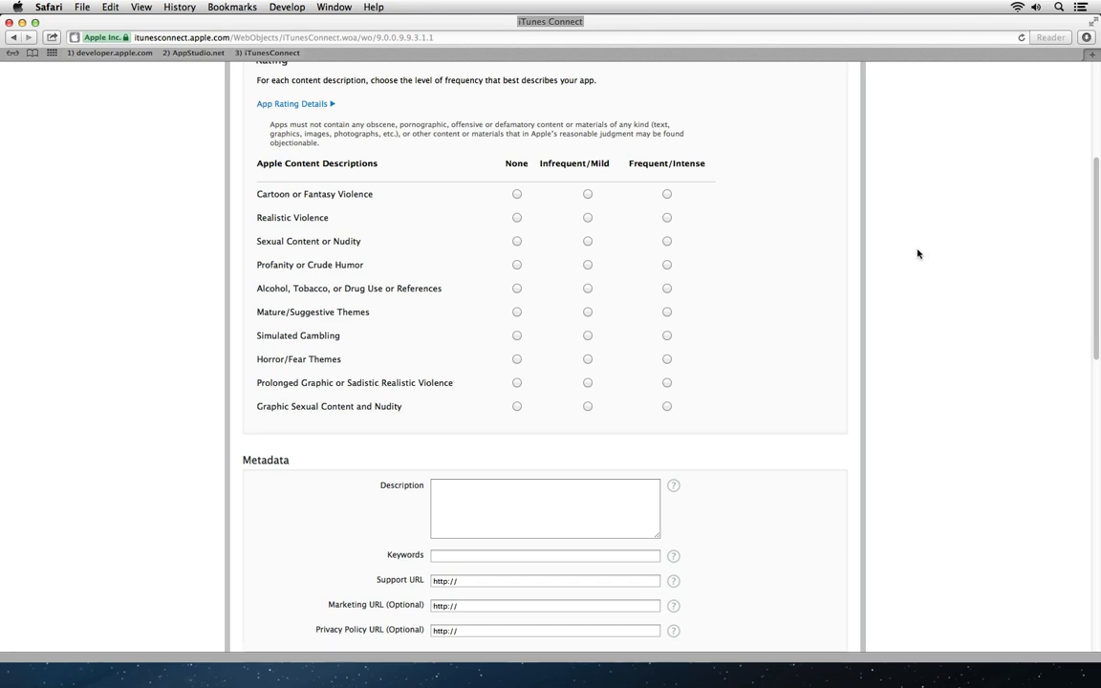
Step: Rate every content description None except Alcohol, Tobacco, or Drug Use at Infrequent/Mild
{"action": "left_click", "coordinate": [516, 194]}
{"action": "left_click", "coordinate": [516, 217]}
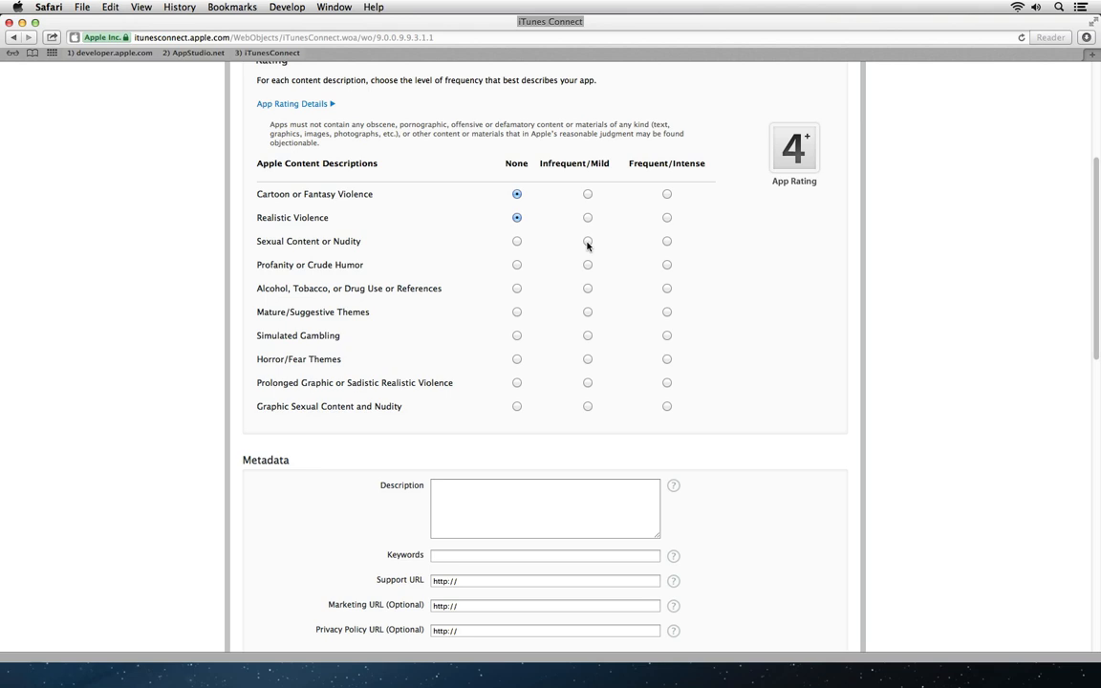
{"action": "left_click", "coordinate": [587, 241]}
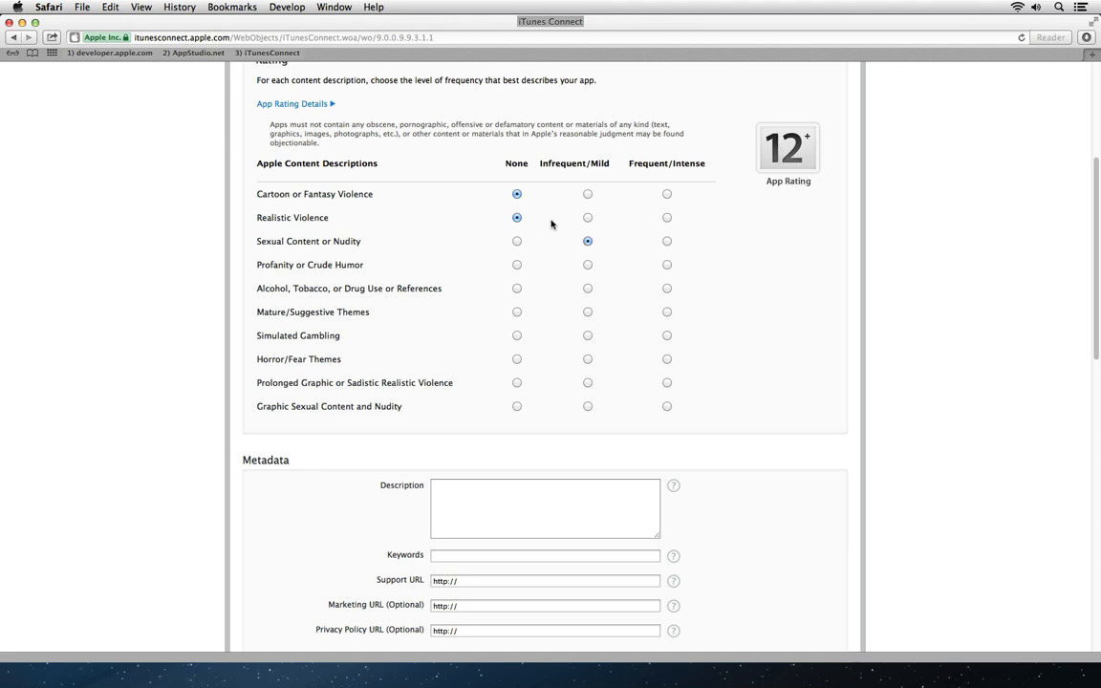
{"action": "left_click", "coordinate": [518, 244]}
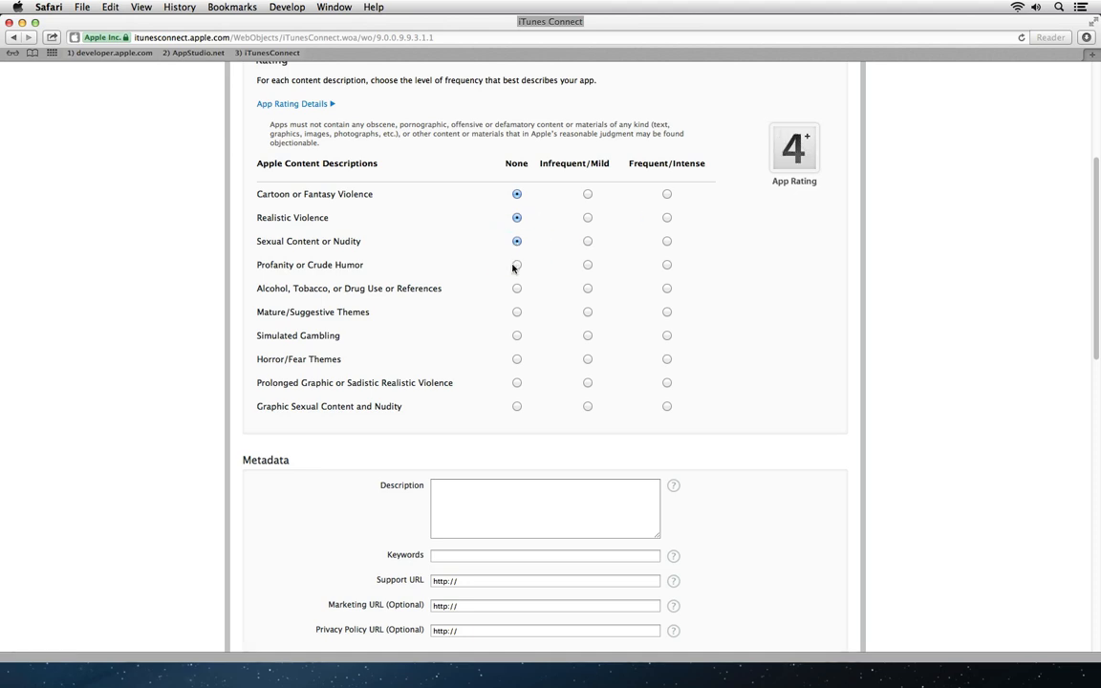
{"action": "left_click", "coordinate": [516, 266]}
{"action": "left_click", "coordinate": [587, 288]}
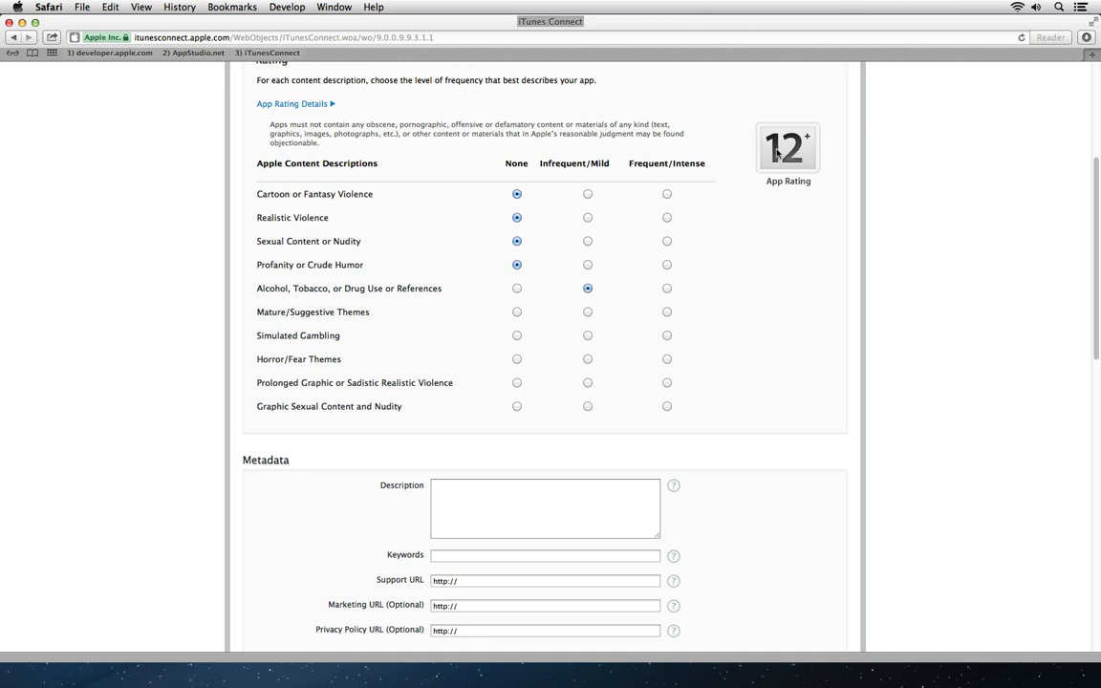
{"action": "left_click", "coordinate": [516, 313]}
{"action": "left_click", "coordinate": [517, 336]}
{"action": "left_click", "coordinate": [517, 359]}
{"action": "left_click", "coordinate": [517, 385]}
{"action": "left_click", "coordinate": [517, 406]}
{"action": "left_click_drag", "start_coordinate": [1097, 311], "coordinate": [1097, 389]}
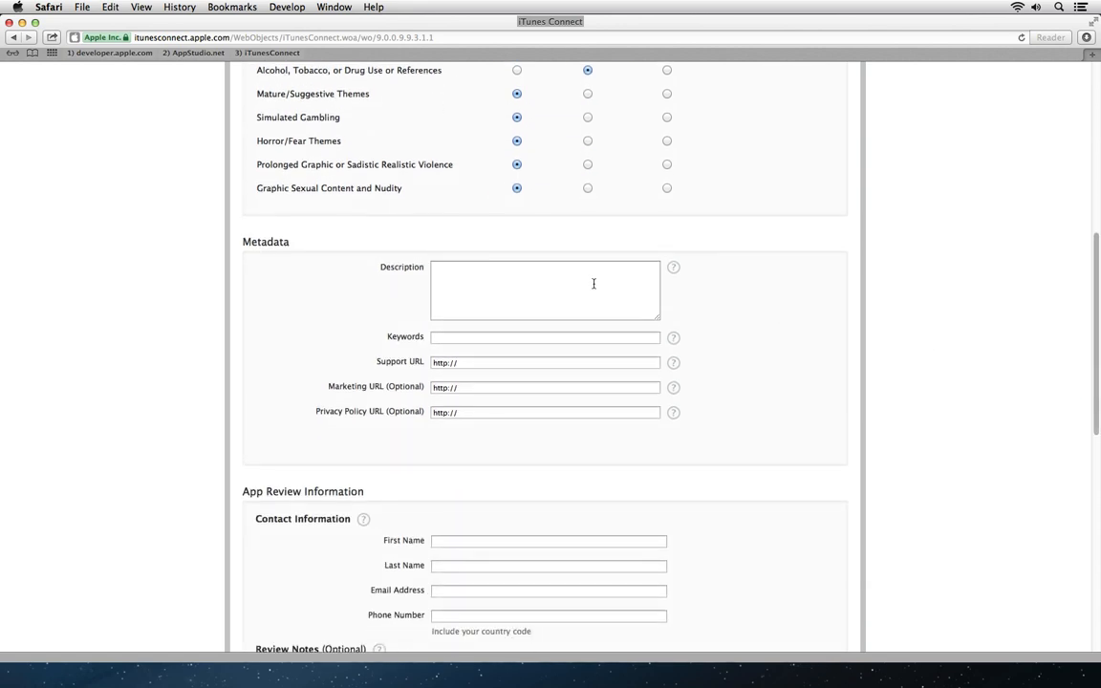
{"action": "left_click", "coordinate": [592, 281]}
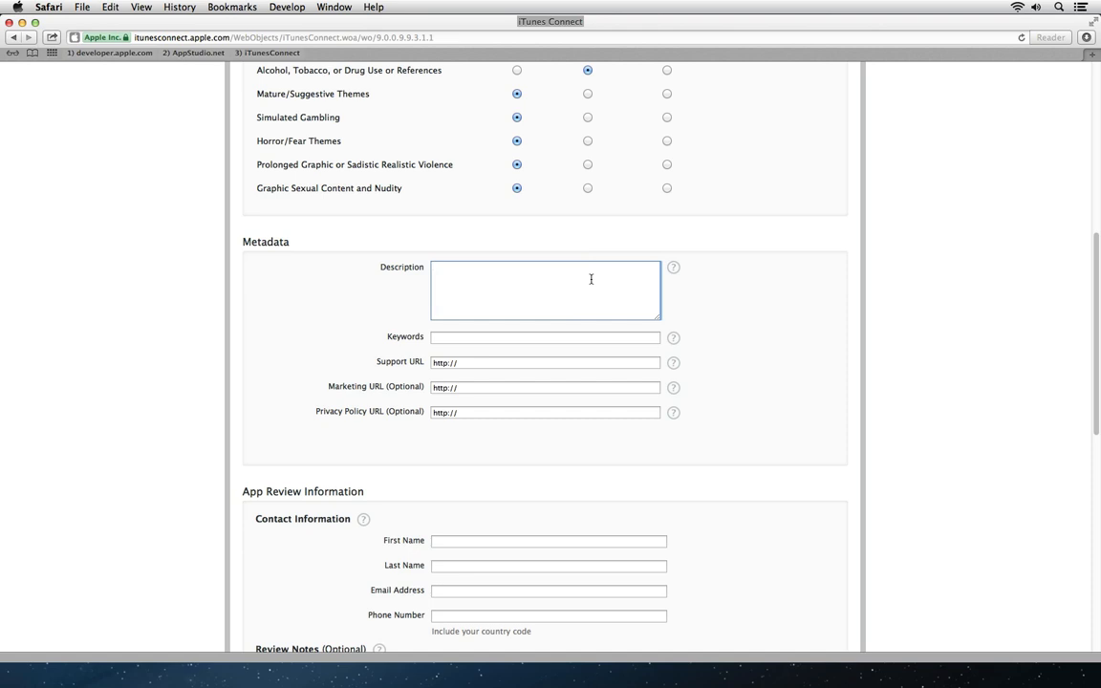
{"action": "type", "text": "This is showing you how to create HTML5"}
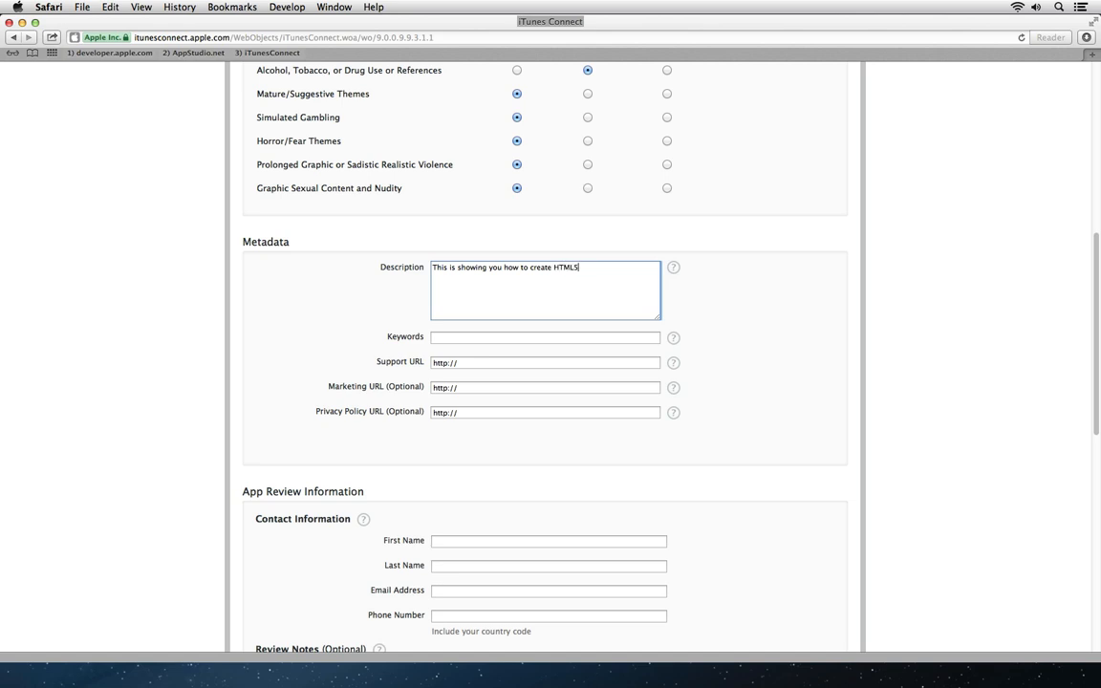
{"action": "type", "text": " based apps"}
{"action": "left_click", "coordinate": [524, 331]}
{"action": "type", "text": "HTML5 "}
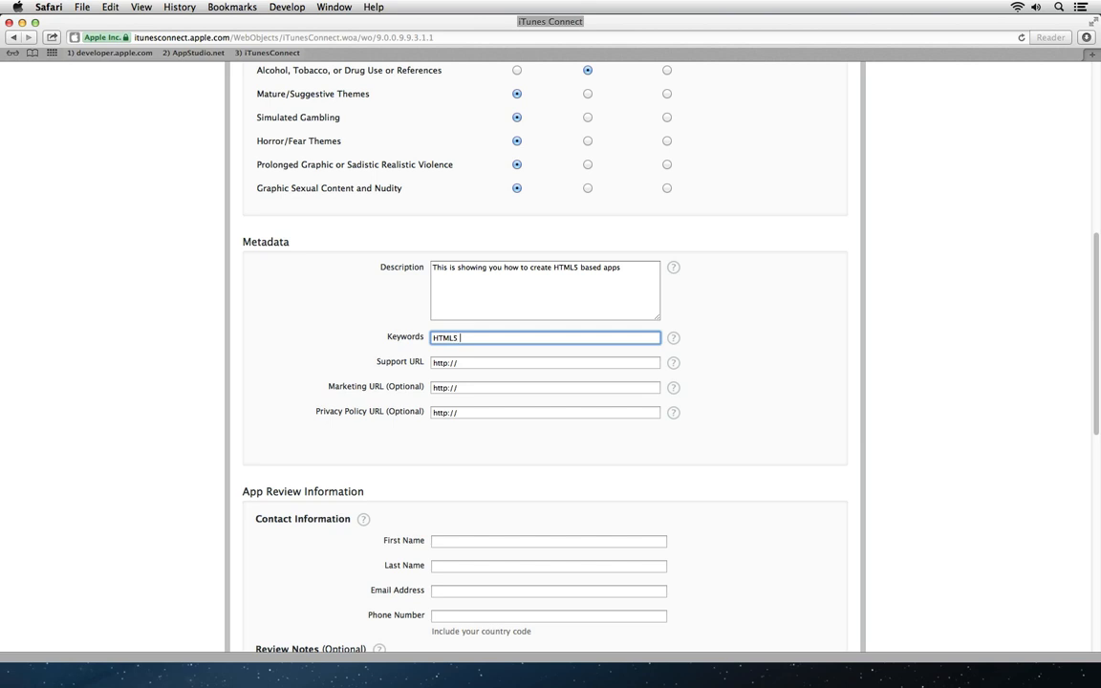
{"action": "type", "text": "InDesign QuarkXPress"}
{"action": "left_click", "coordinate": [488, 363]}
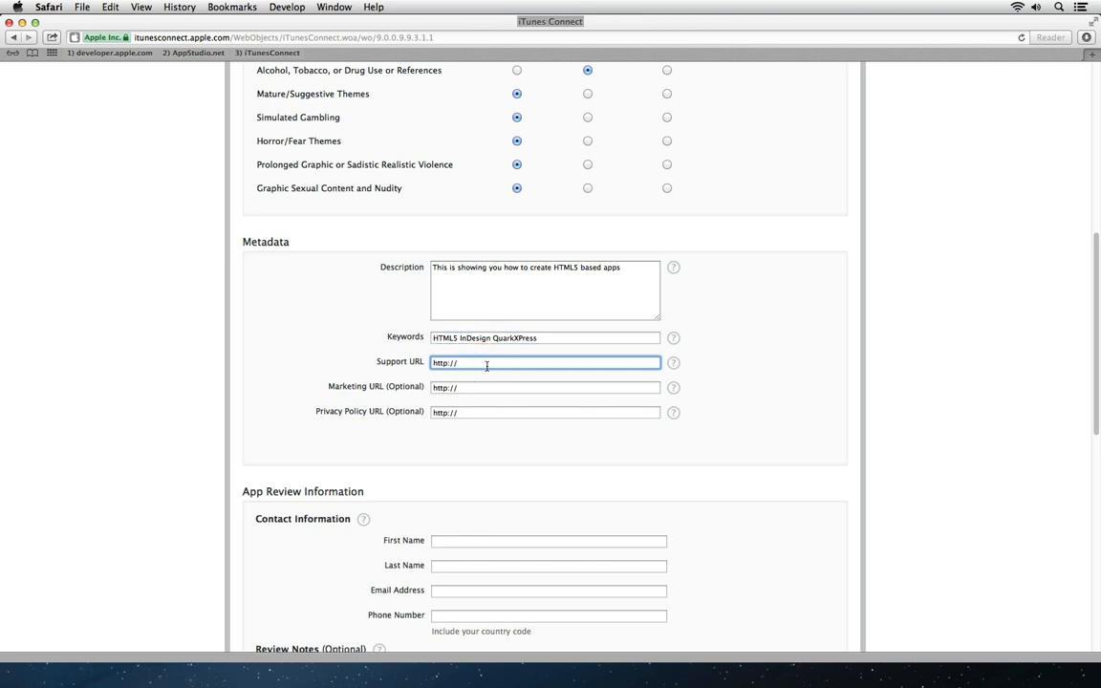
{"action": "type", "text": "www.quark.com"}
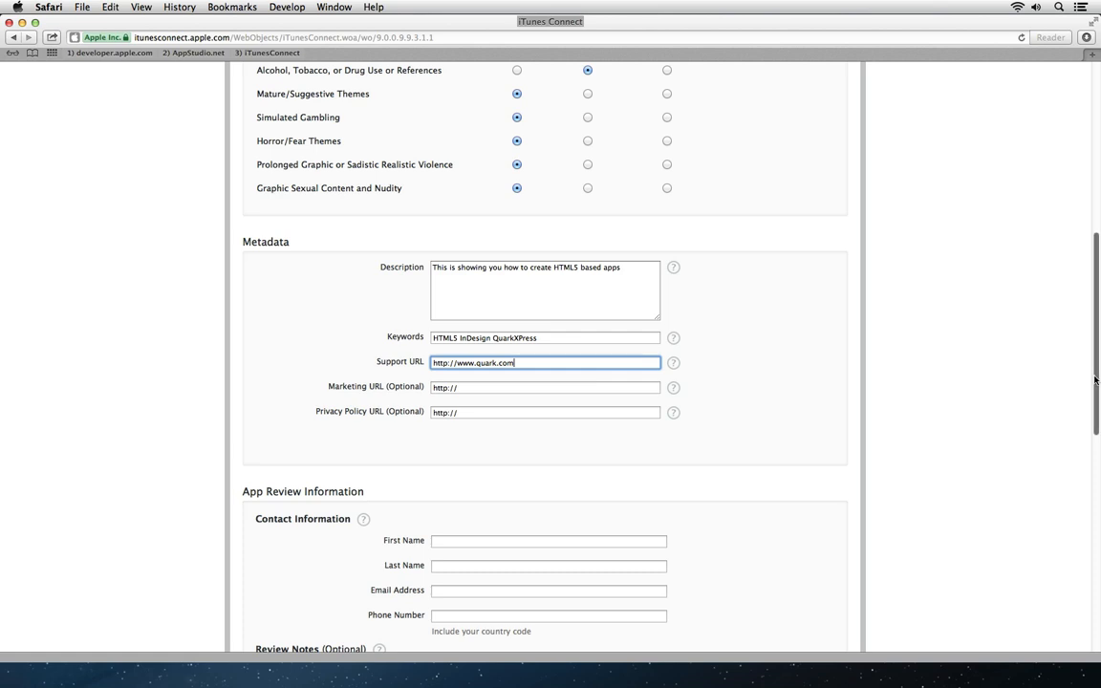
{"action": "left_click_drag", "start_coordinate": [1095, 380], "coordinate": [1079, 489]}
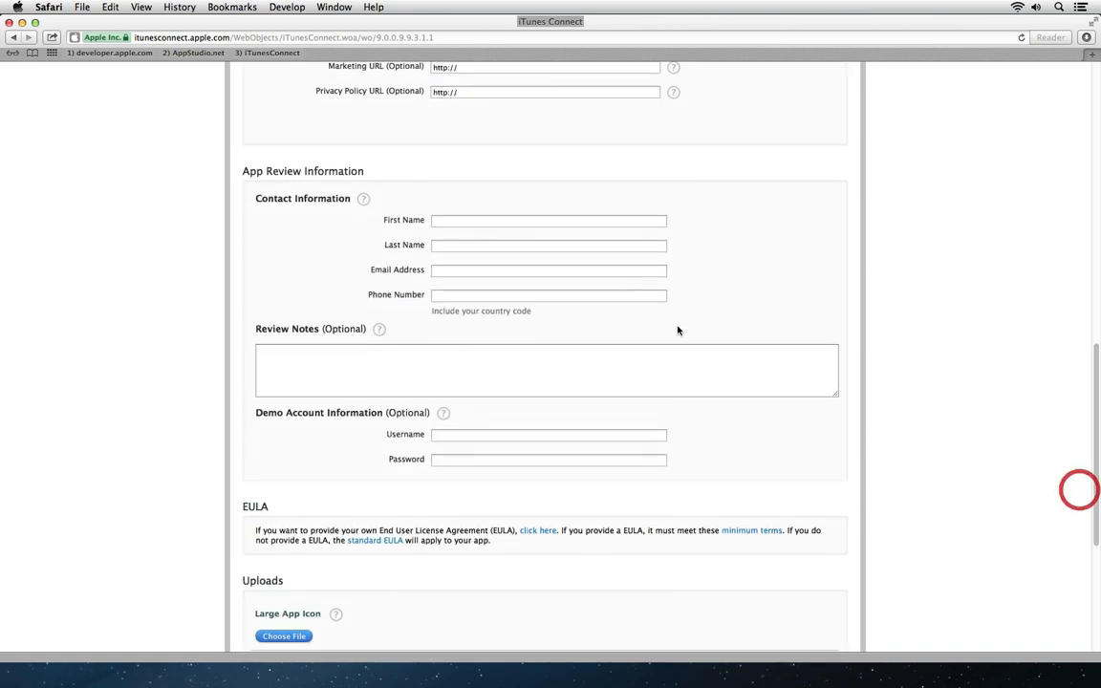
Step: Enter the review contact's first name, last name, e-mail address and phone number
{"action": "left_click", "coordinate": [486, 221]}
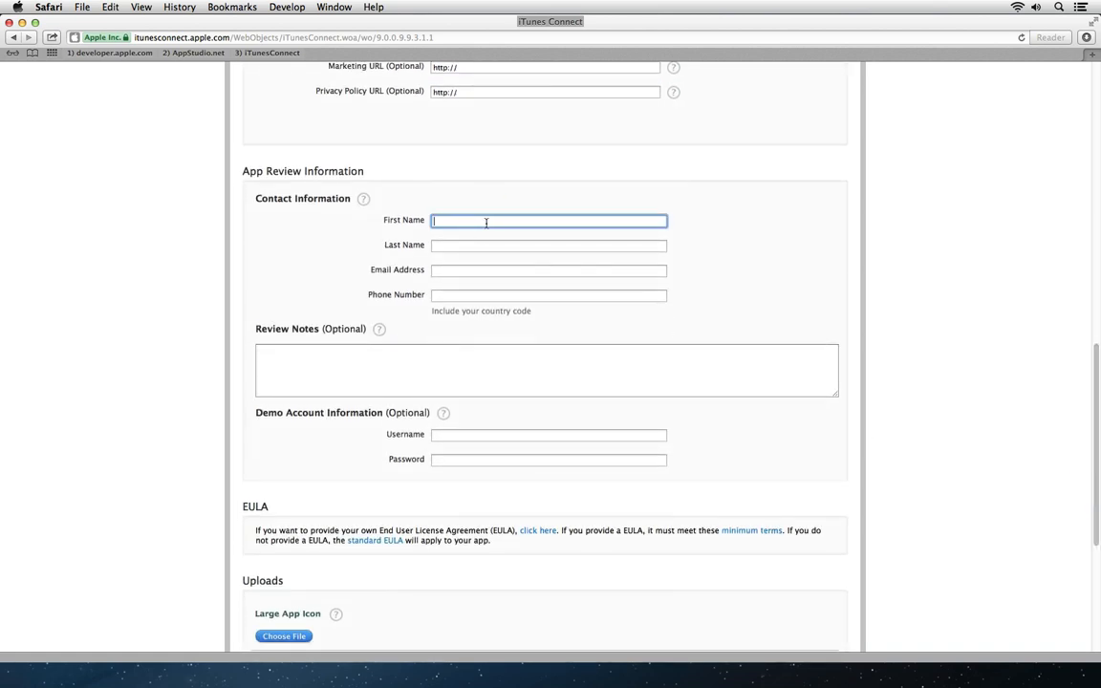
{"action": "key", "text": "Tab"}
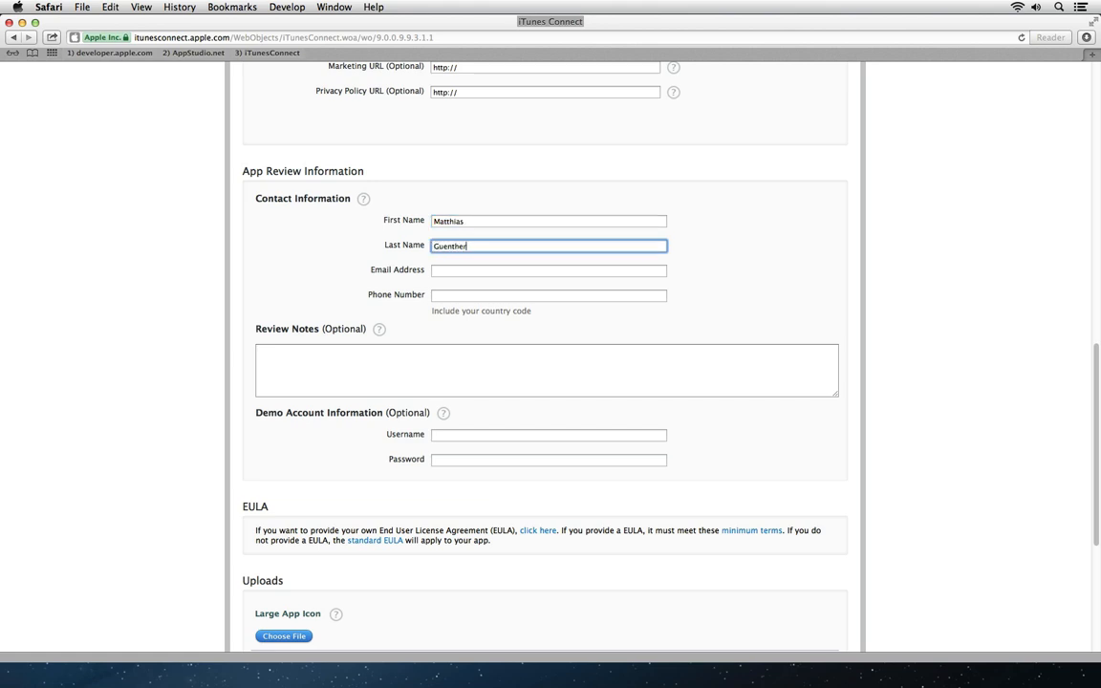
{"action": "key", "text": "Tab"}
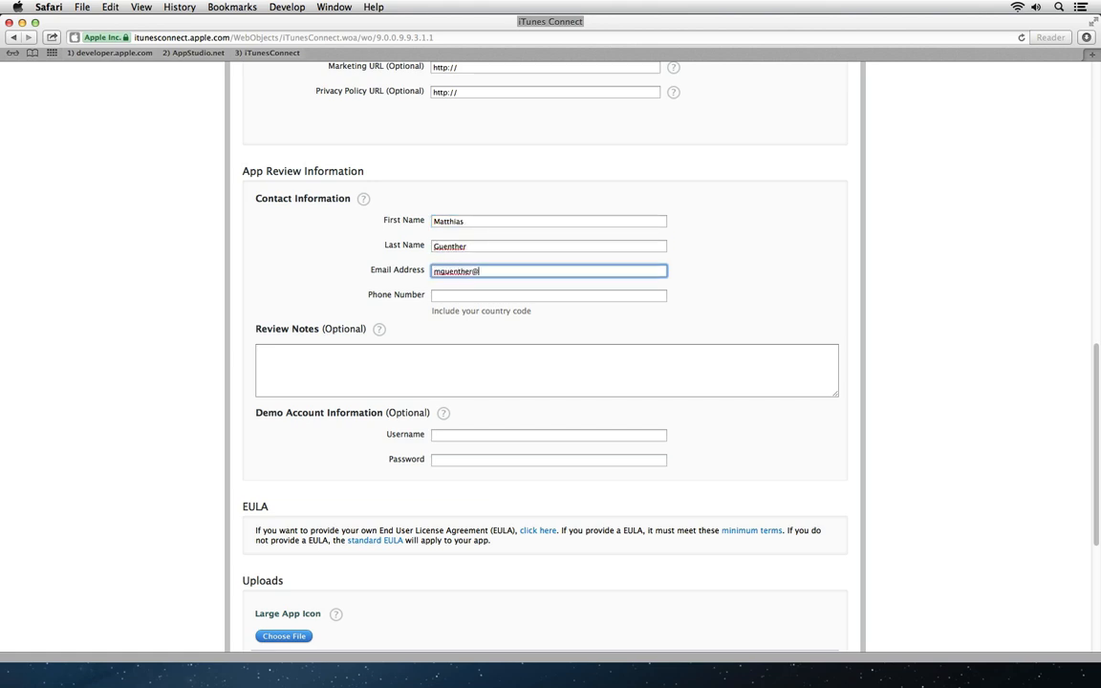
{"action": "key", "text": "Tab"}
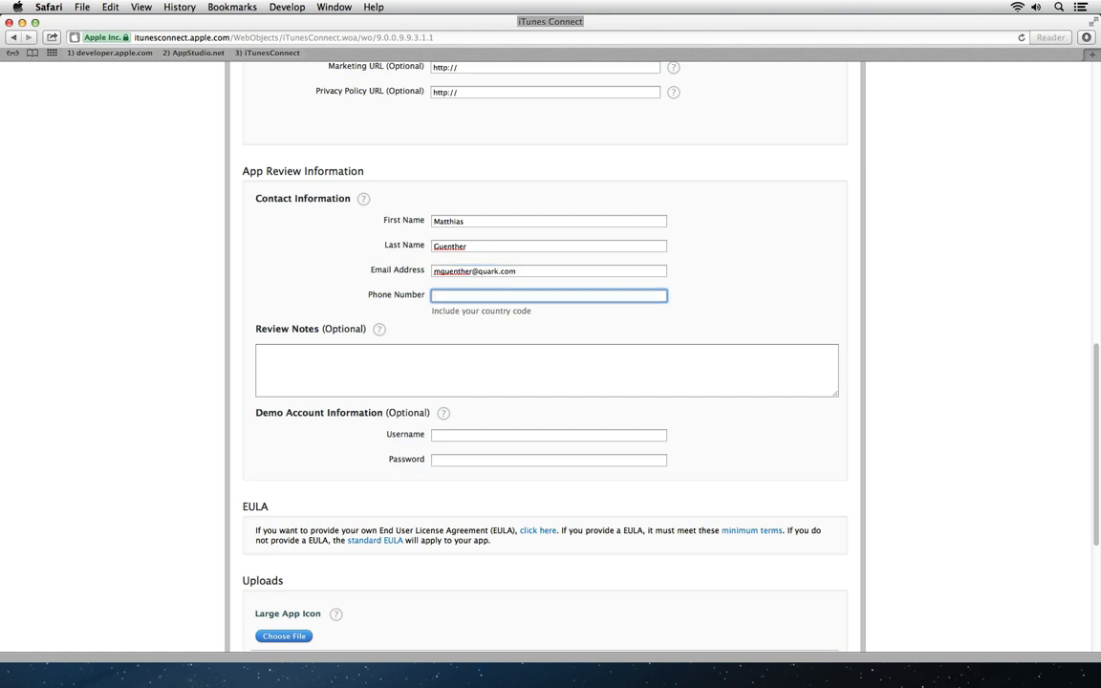
Step: Select the optional review notes field and scroll down to the Uploads section
{"action": "left_click", "coordinate": [411, 369]}
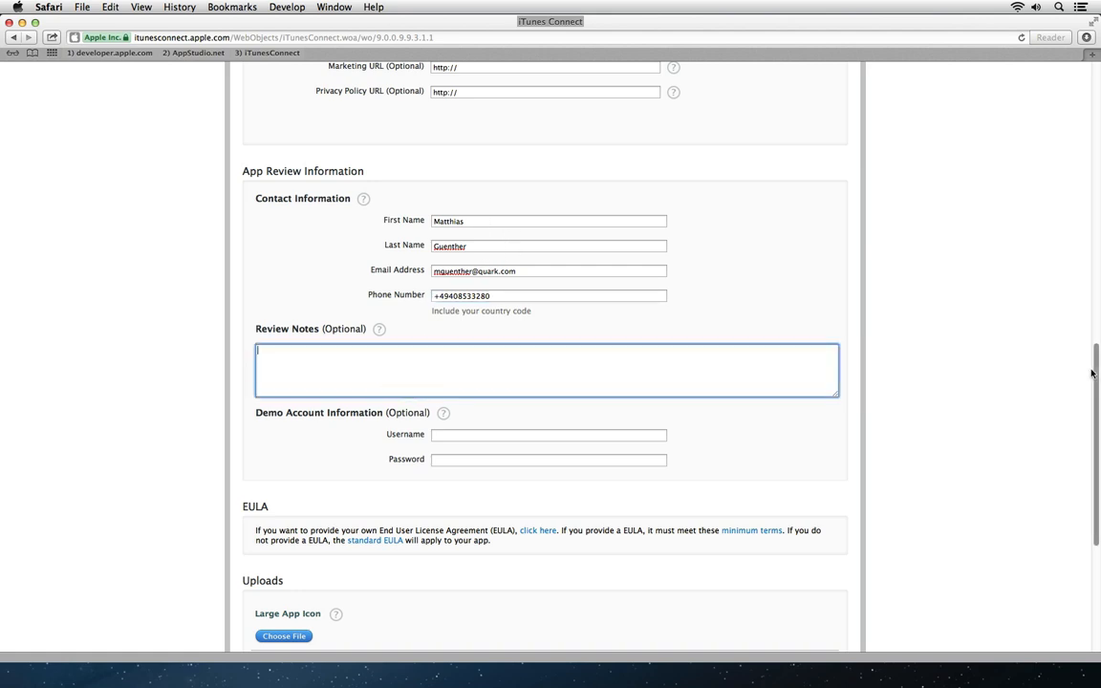
{"action": "left_click_drag", "start_coordinate": [1091, 372], "coordinate": [1084, 442]}
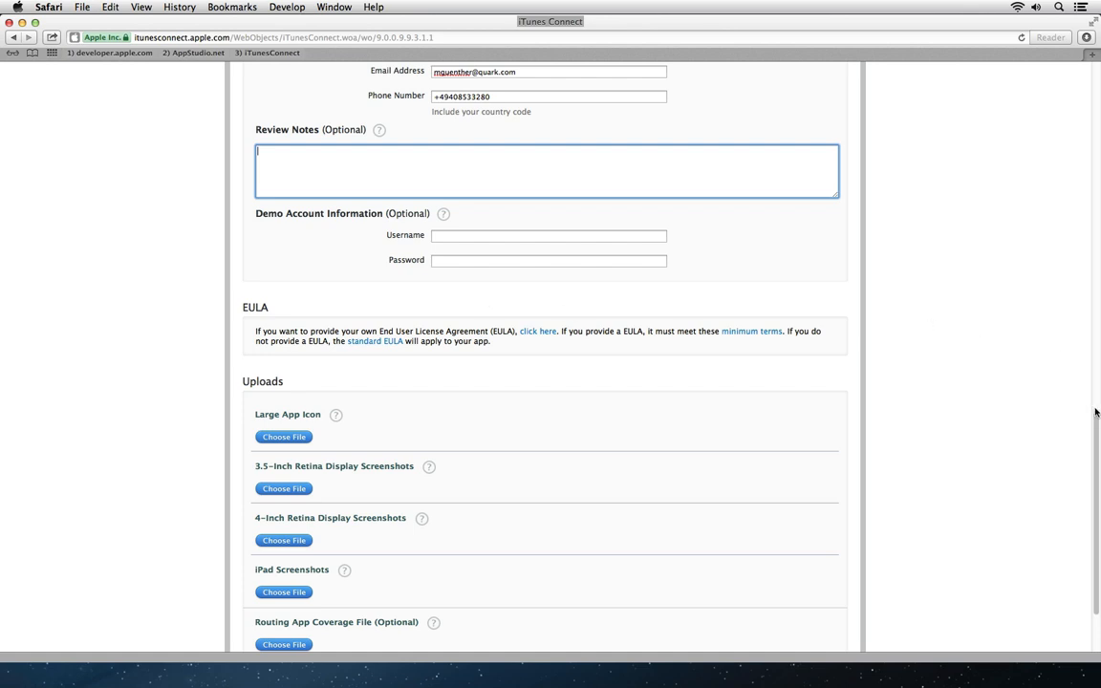
{"action": "left_click_drag", "start_coordinate": [1095, 420], "coordinate": [1095, 456]}
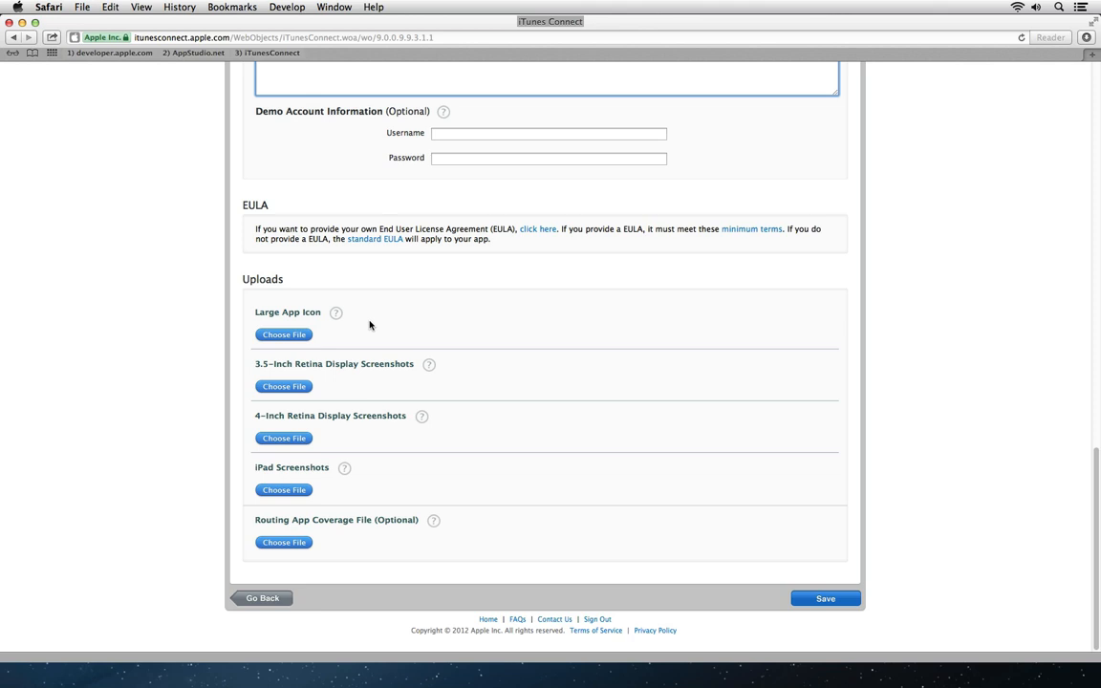
Step: Back out of the Webinar EN app setup and cancel creating the new app
{"action": "left_click", "coordinate": [258, 600]}
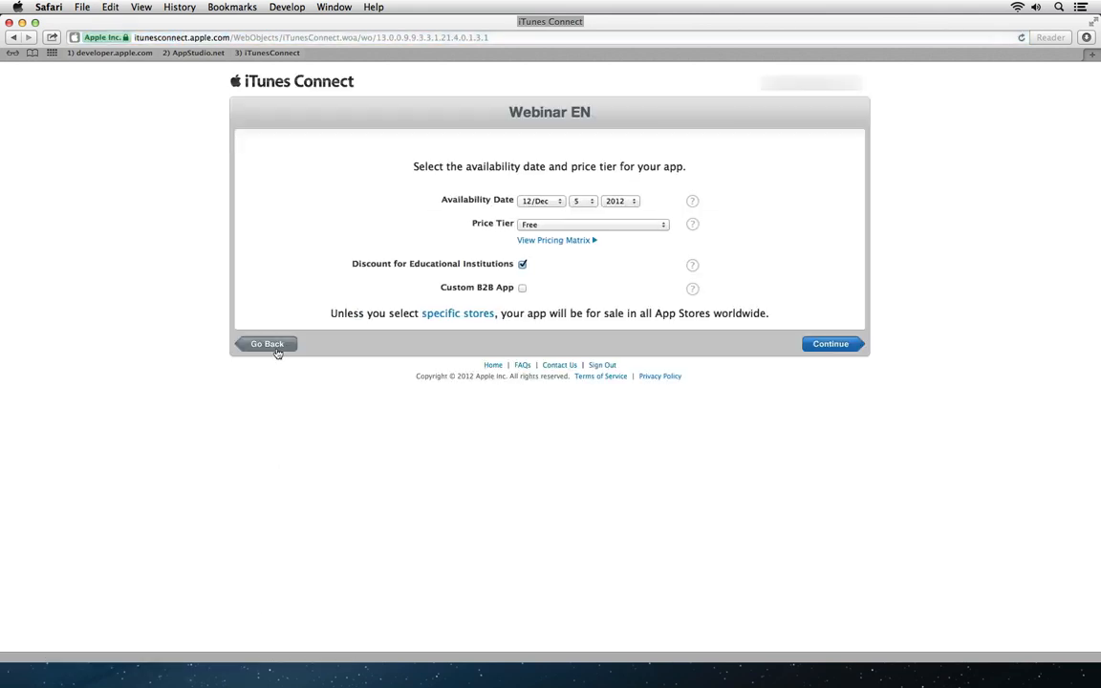
{"action": "left_click", "coordinate": [276, 350]}
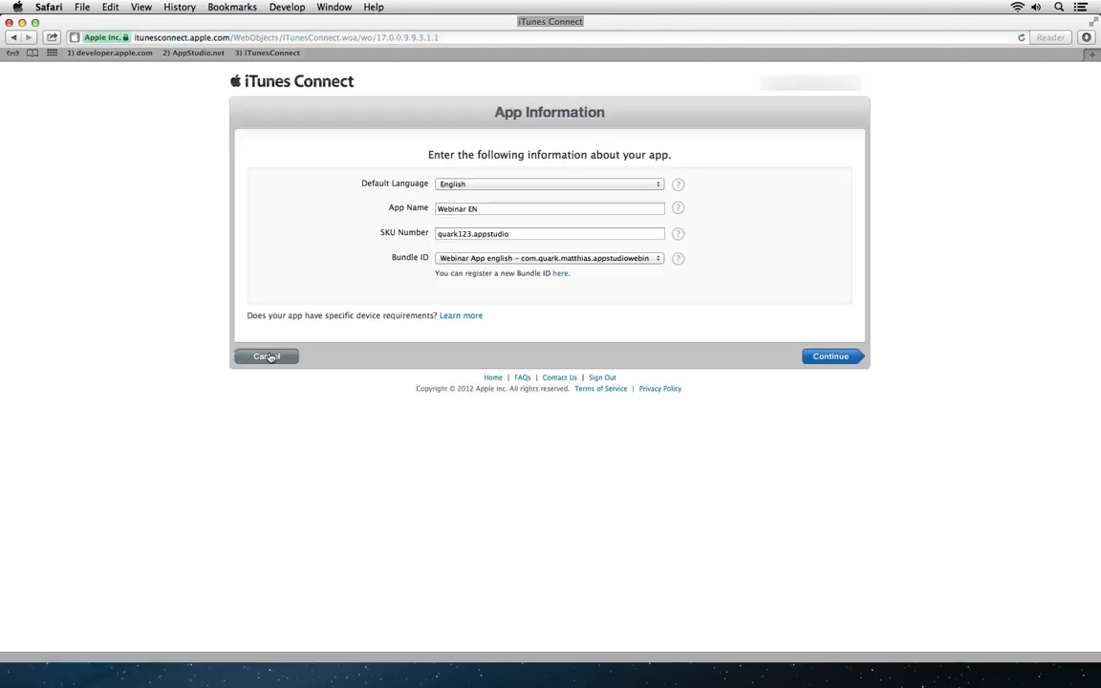
{"action": "left_click", "coordinate": [270, 354]}
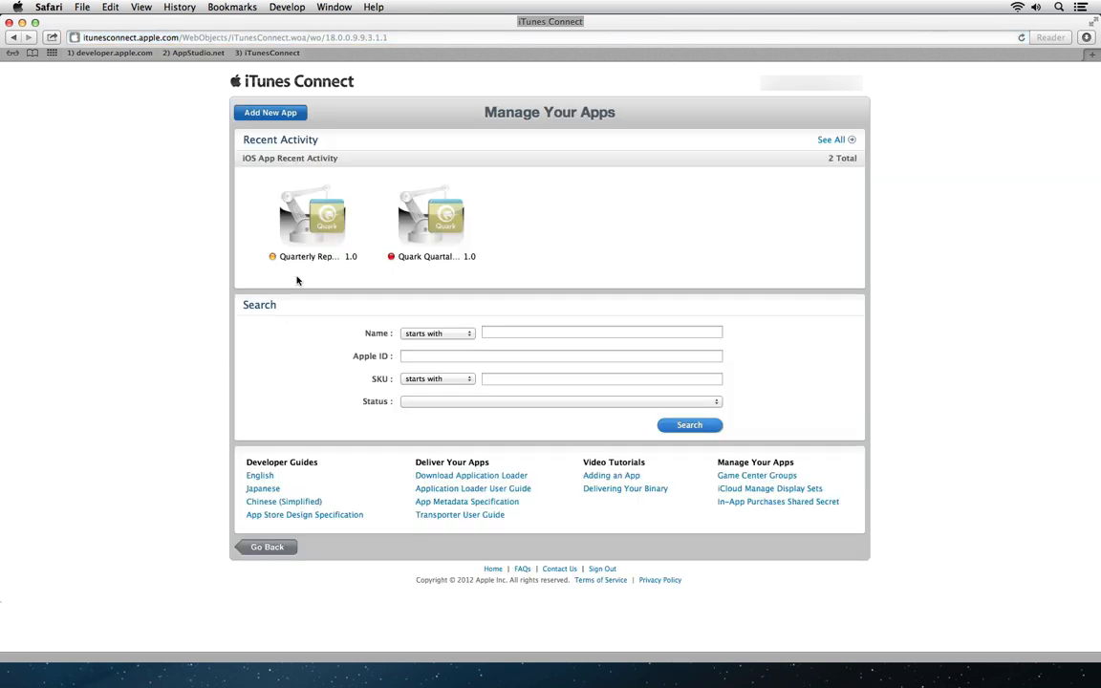
Step: Open the Quarterly Report of Quark Europe Ltd. app and review its version 1.0 details
{"action": "left_click", "coordinate": [324, 243]}
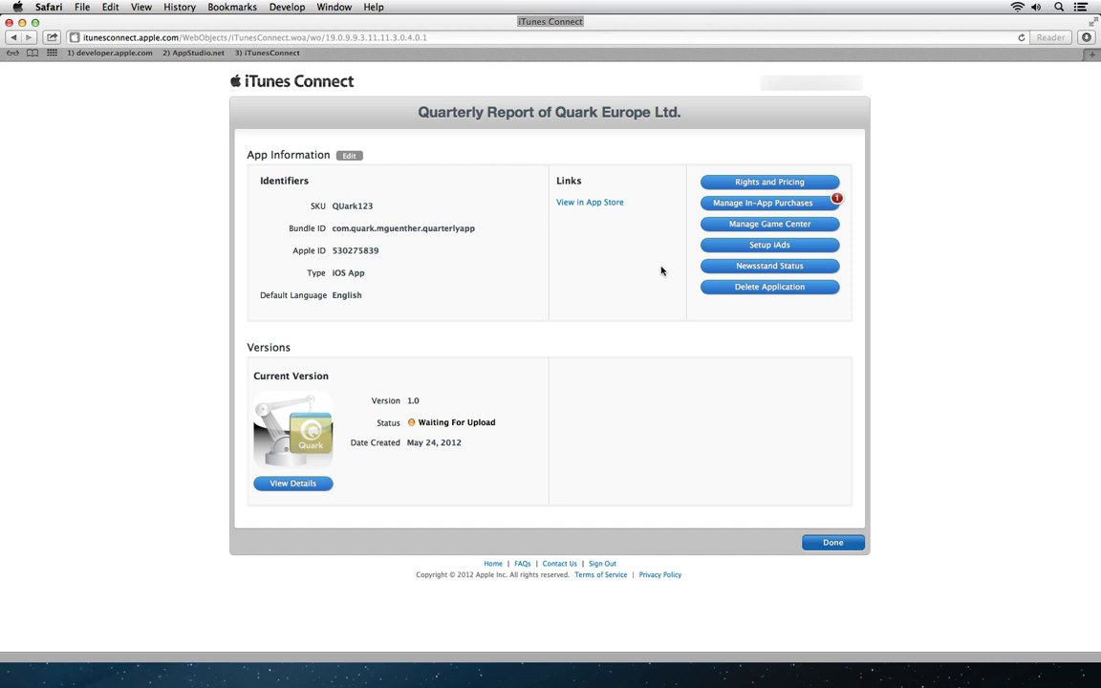
{"action": "left_click", "coordinate": [311, 487]}
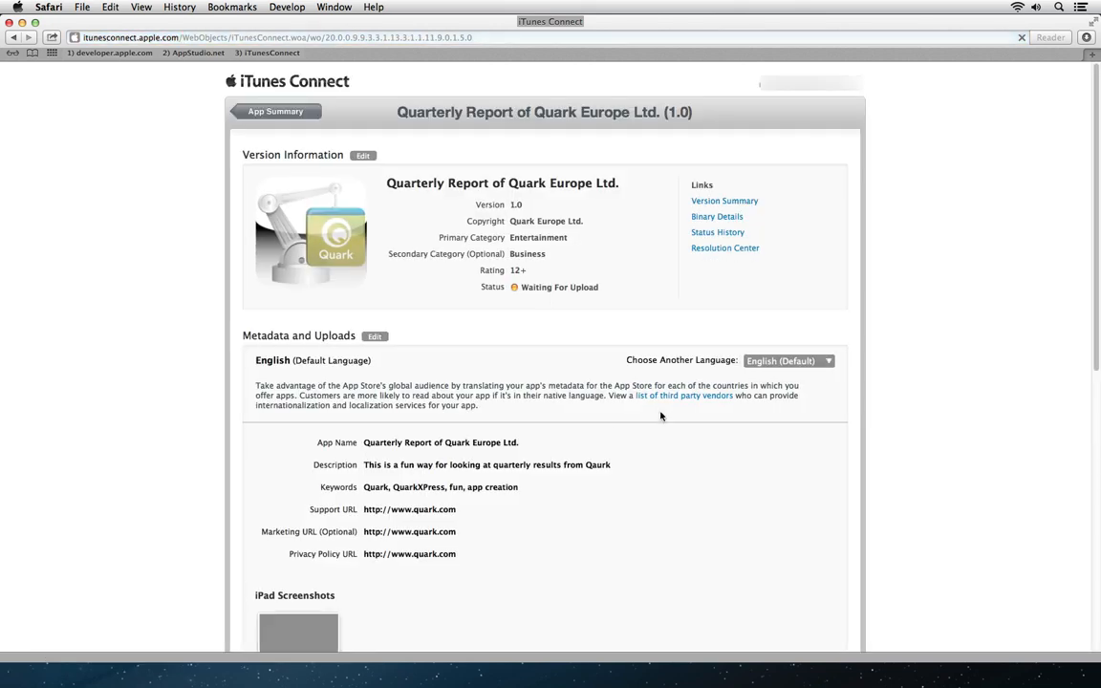
{"action": "left_click_drag", "start_coordinate": [1097, 302], "coordinate": [1082, 588]}
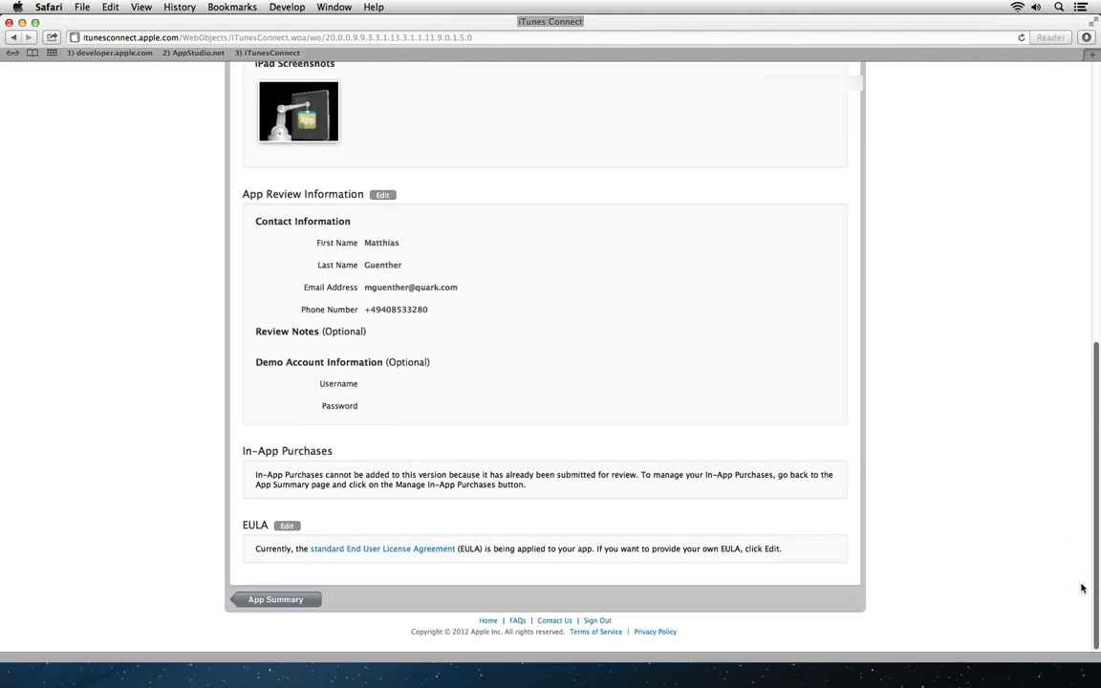
{"action": "scroll", "coordinate": [1082, 573], "scroll_direction": "up", "scroll_amount": 10}
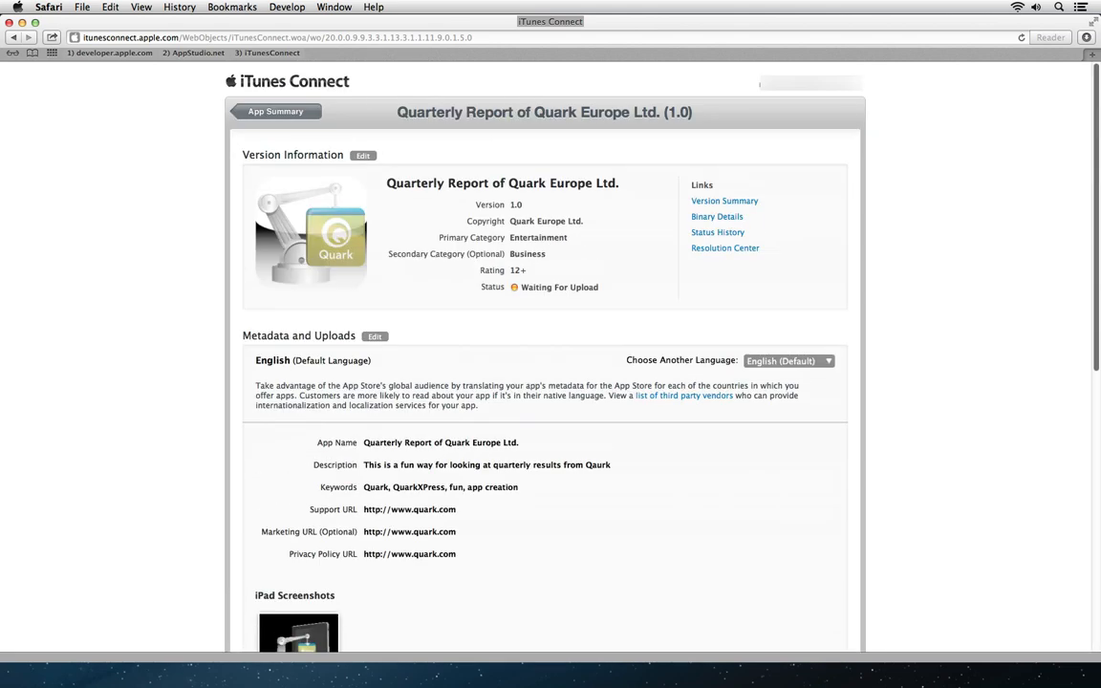
Step: Return to the Quarterly Report app summary showing version 1.0 Waiting For Upload
{"action": "left_click", "coordinate": [241, 111]}
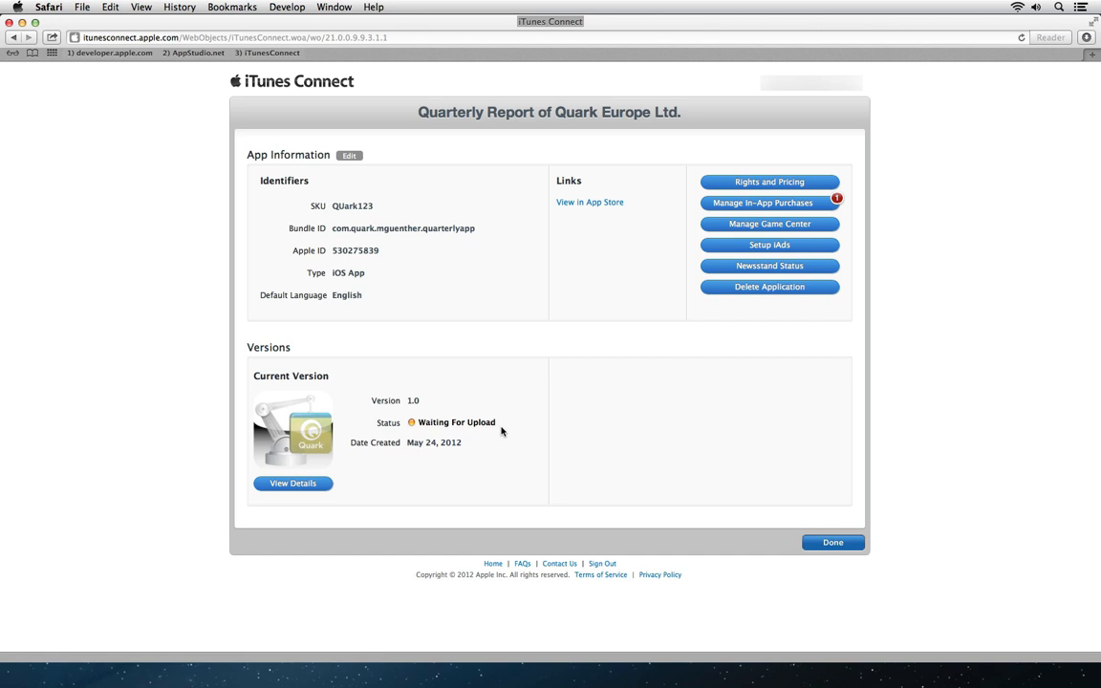
Step: Launch Xcode, start Application Loader from its developer tools, and hide Safari
{"action": "key", "text": "alt+space"}
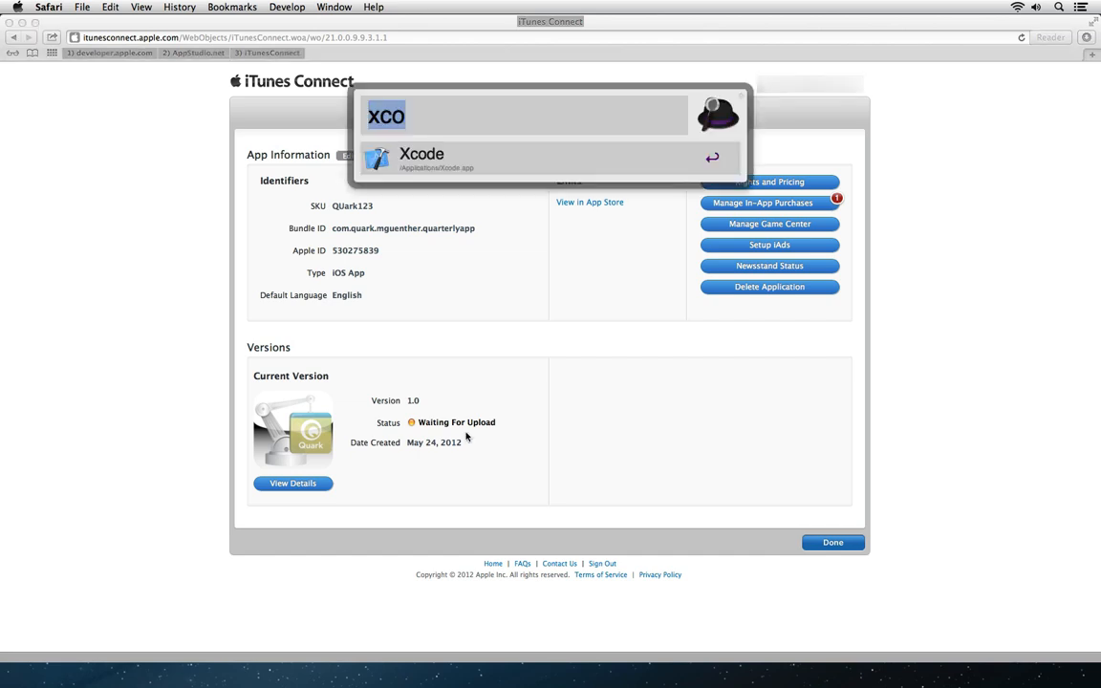
{"action": "key", "text": "Return"}
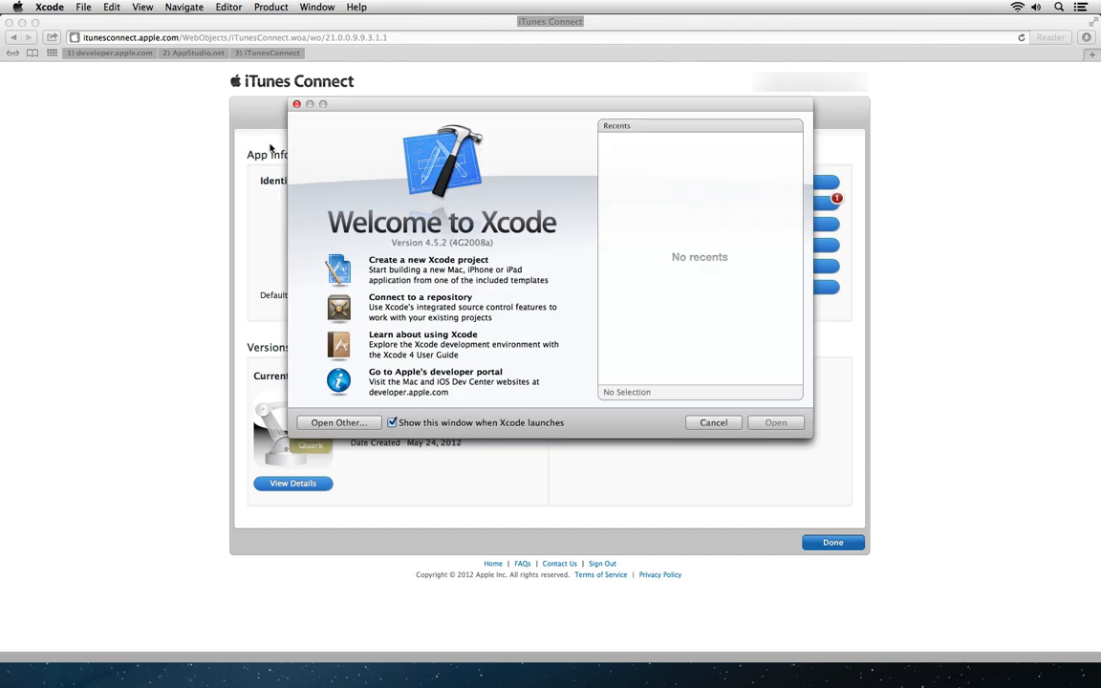
{"action": "left_click", "coordinate": [58, 8]}
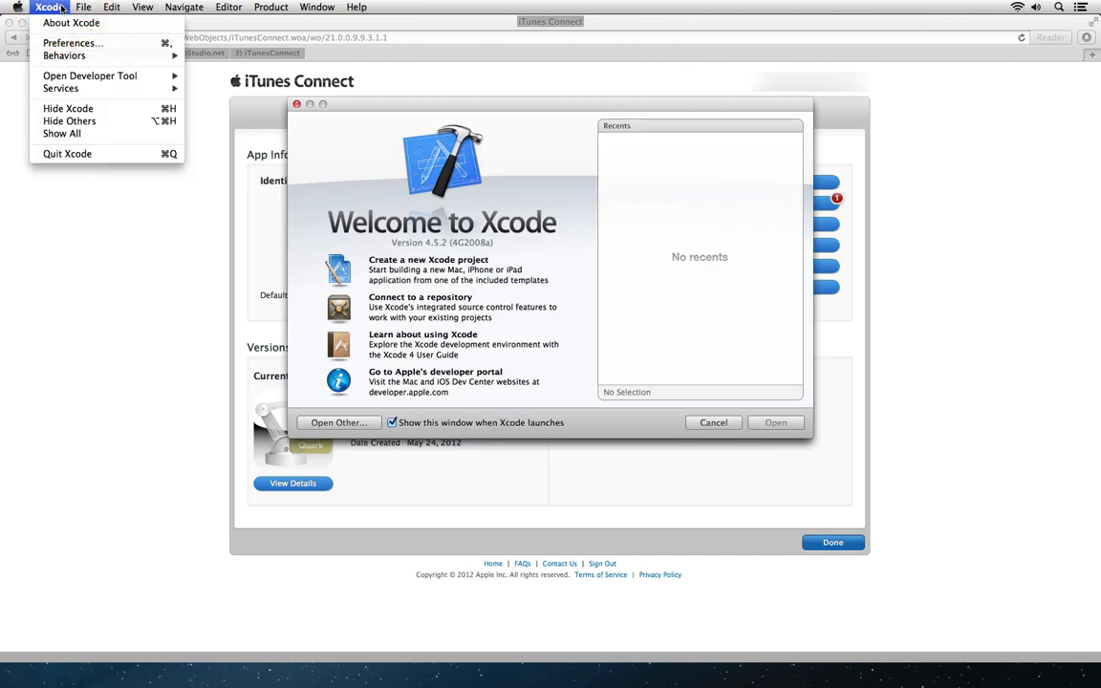
{"action": "mouse_move", "coordinate": [79, 76]}
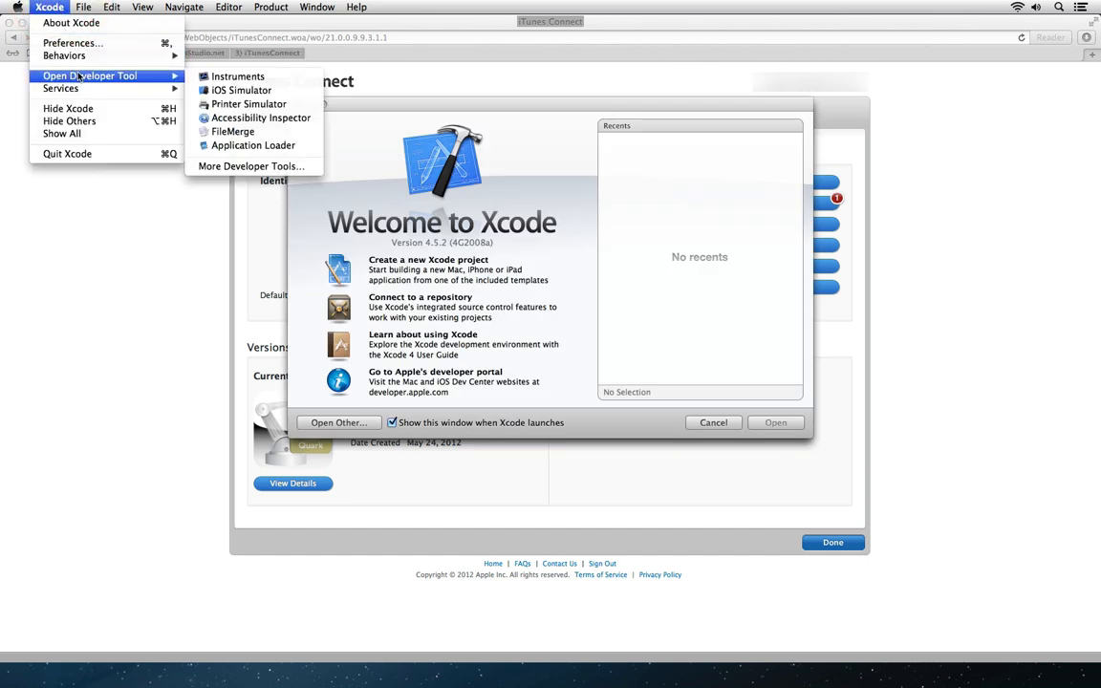
{"action": "left_click", "coordinate": [315, 151]}
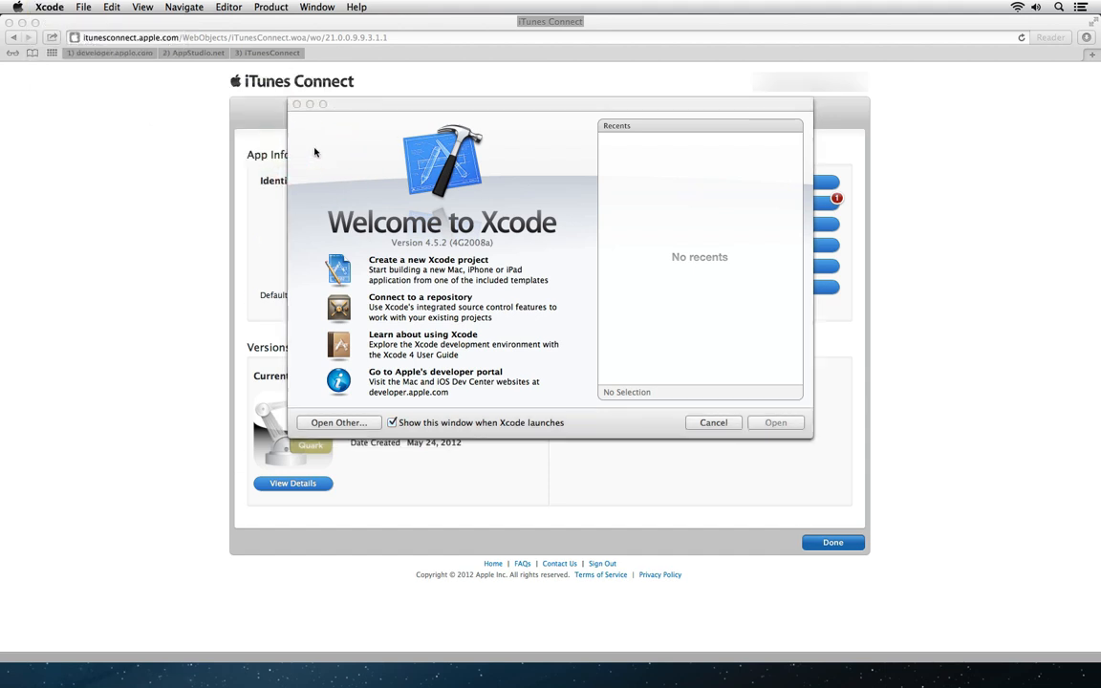
{"action": "key", "text": "alt+super+h"}
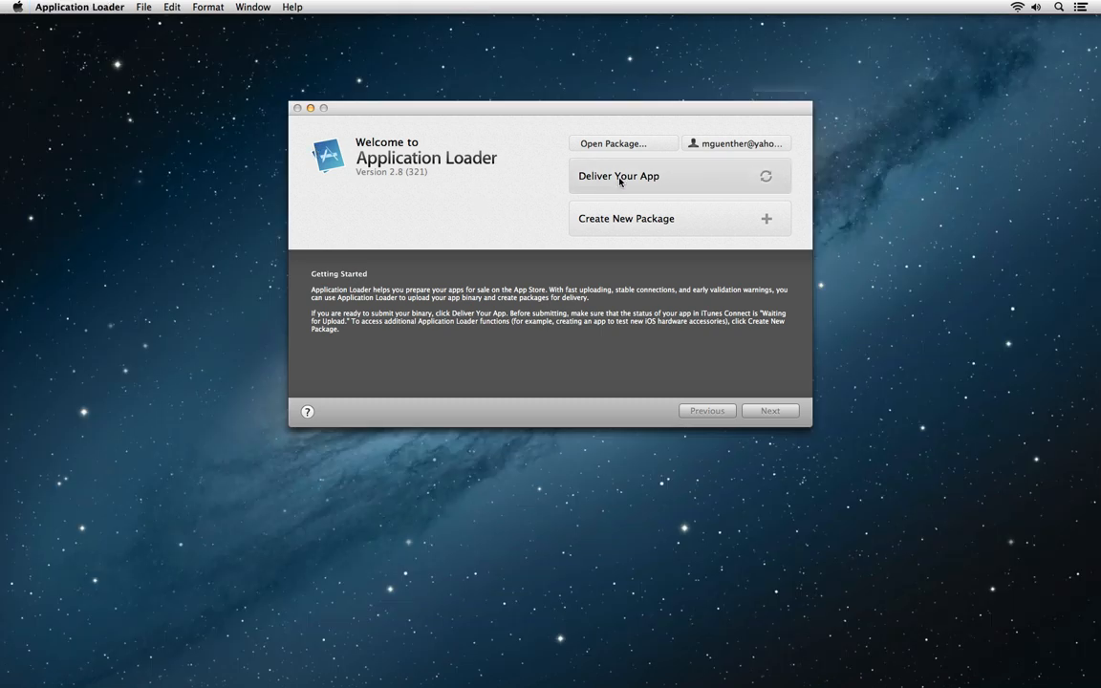
Step: Deliver Quarterly Report of Quark Europe Ltd. 1.0 and browse for its binary in App Studio PNGs
{"action": "left_click", "coordinate": [751, 182]}
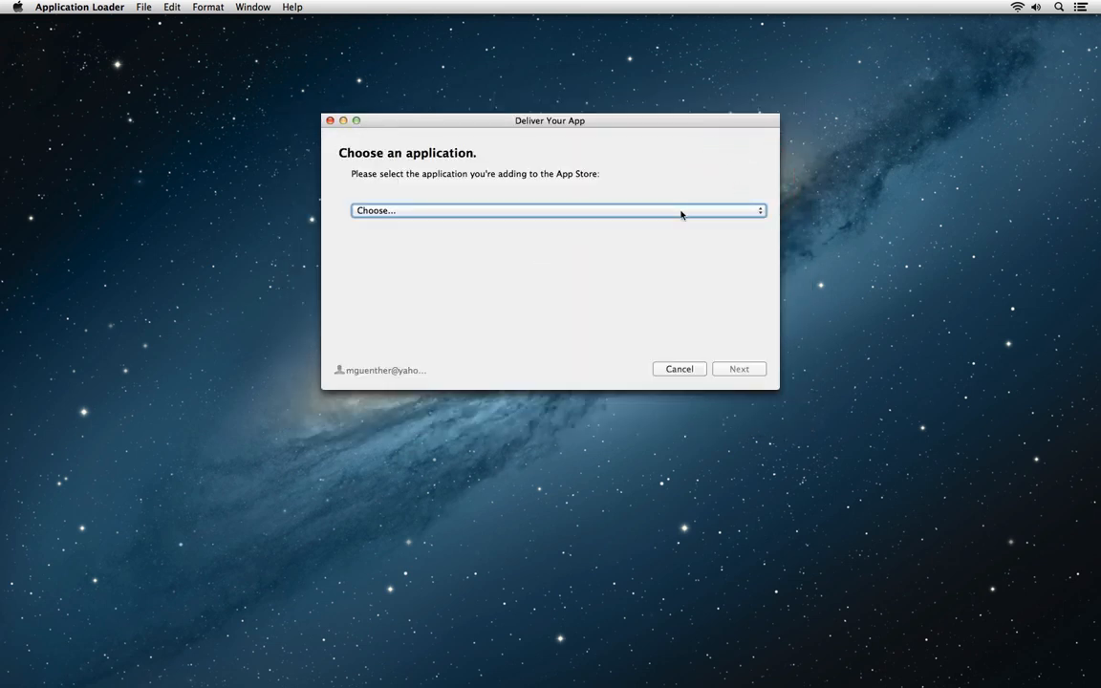
{"action": "left_click", "coordinate": [680, 211]}
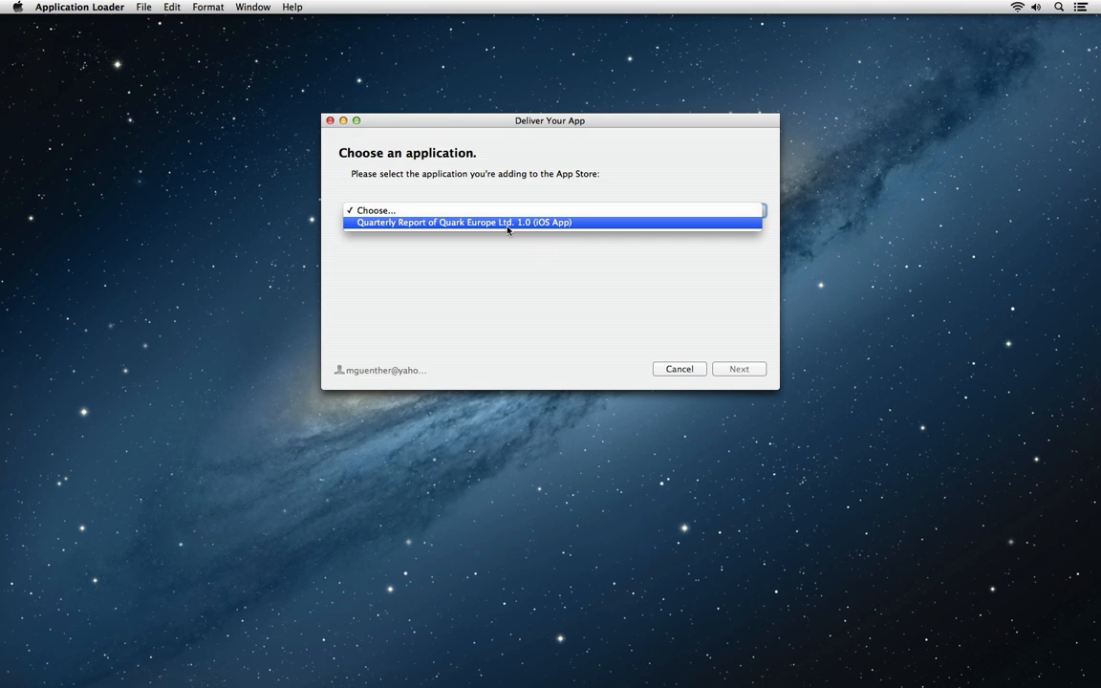
{"action": "left_click", "coordinate": [507, 226]}
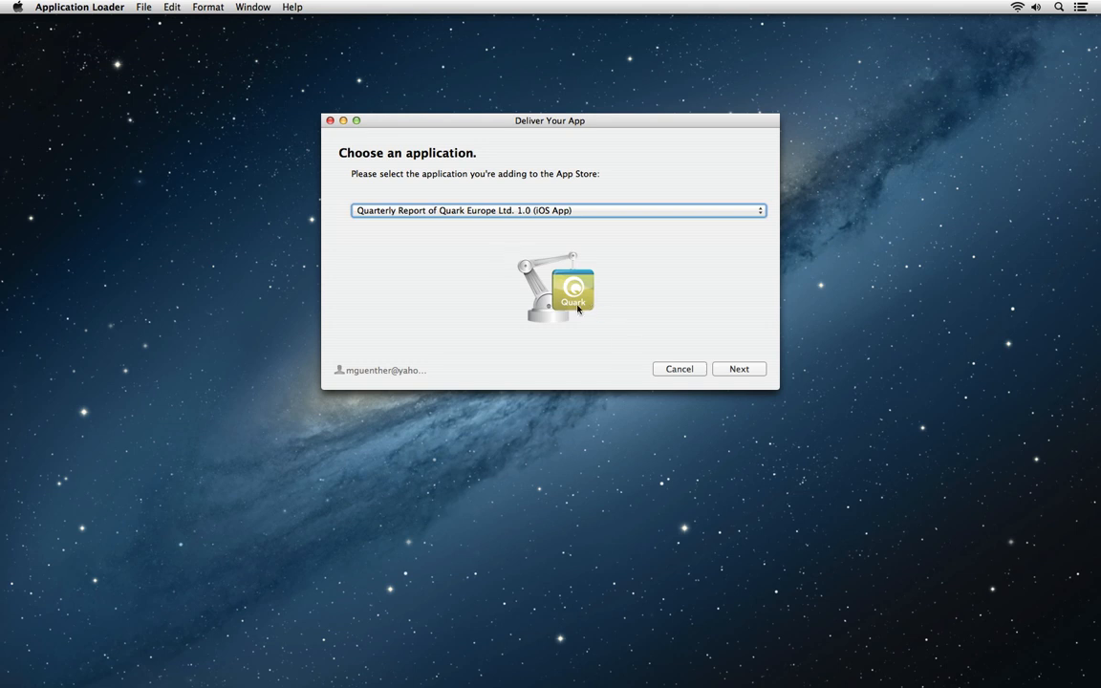
{"action": "left_click", "coordinate": [740, 371]}
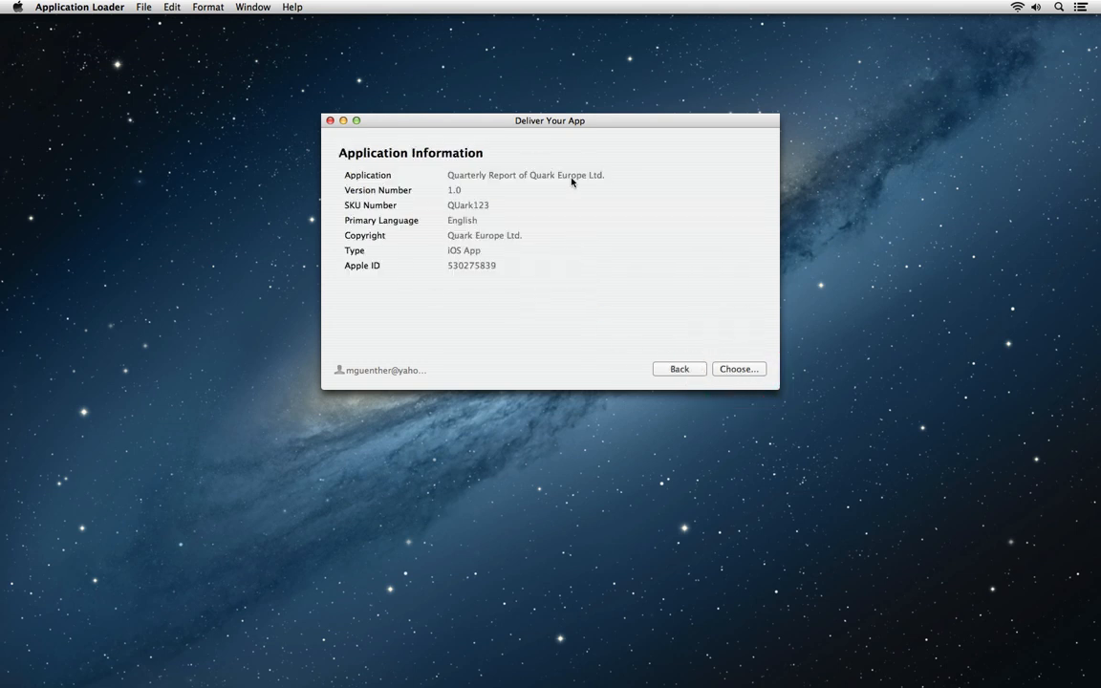
{"action": "left_click", "coordinate": [754, 369]}
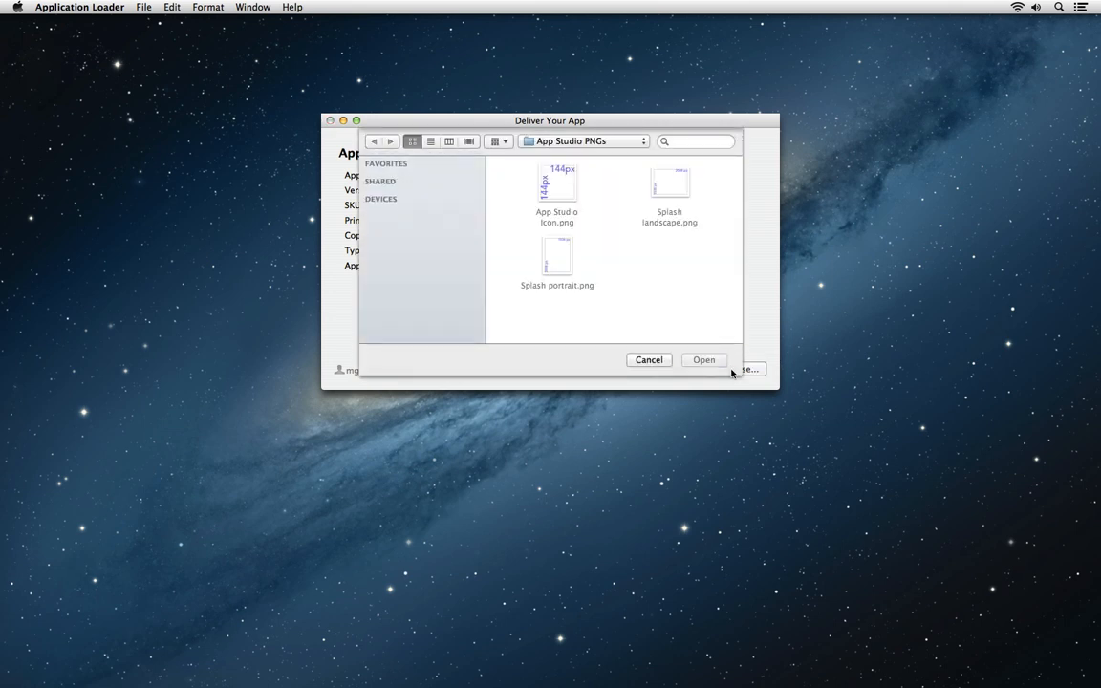
{"action": "left_click", "coordinate": [640, 284]}
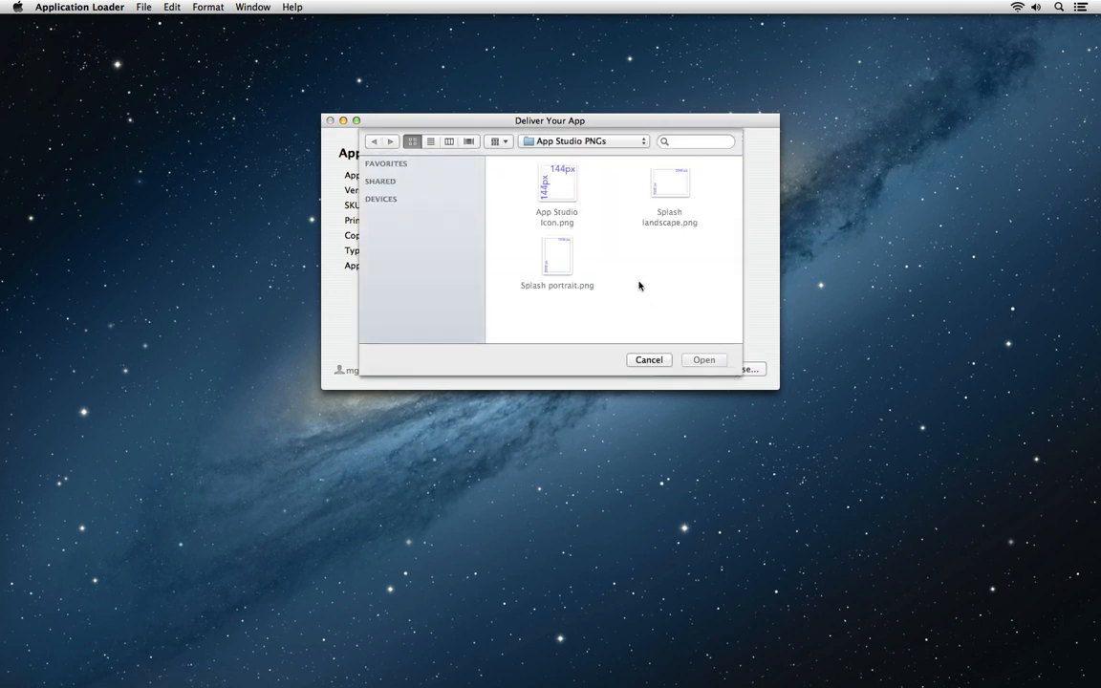